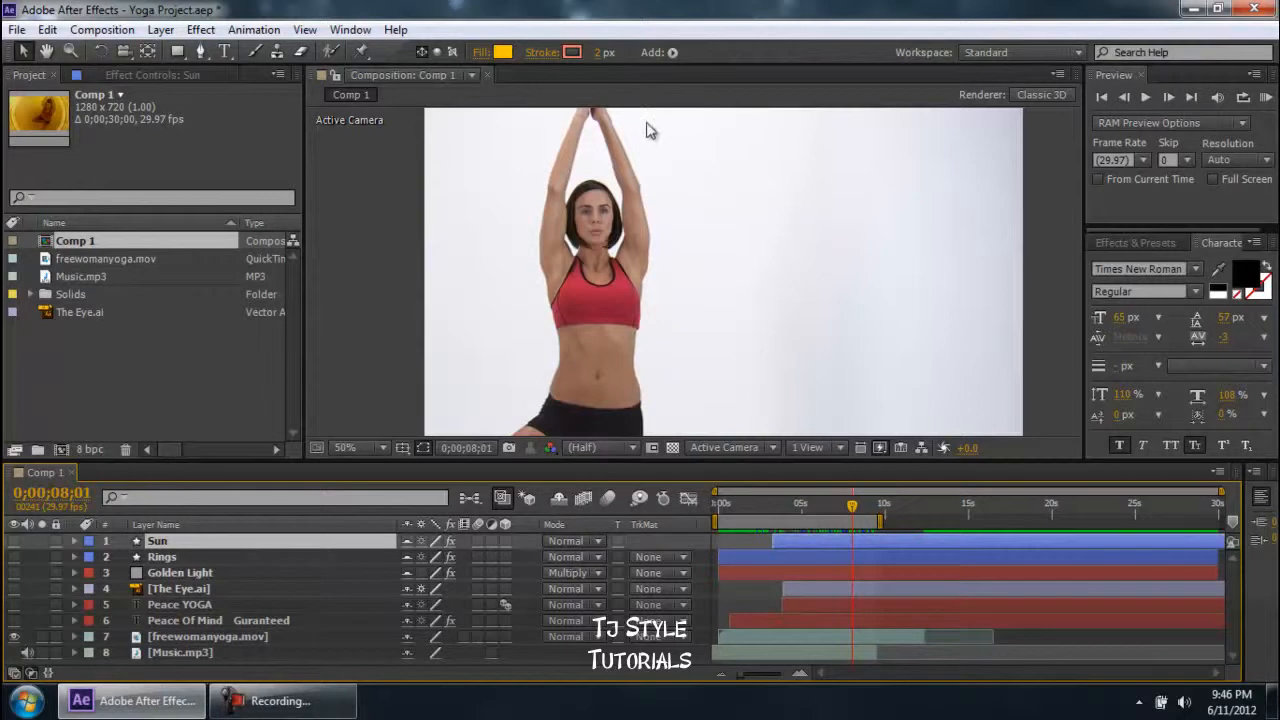
# Step: Scrub and play Comp 1 between about 2 and 6 seconds to examine the raw yoga footage
pyautogui.moveTo(772, 519); pyautogui.dragTo(755, 508)
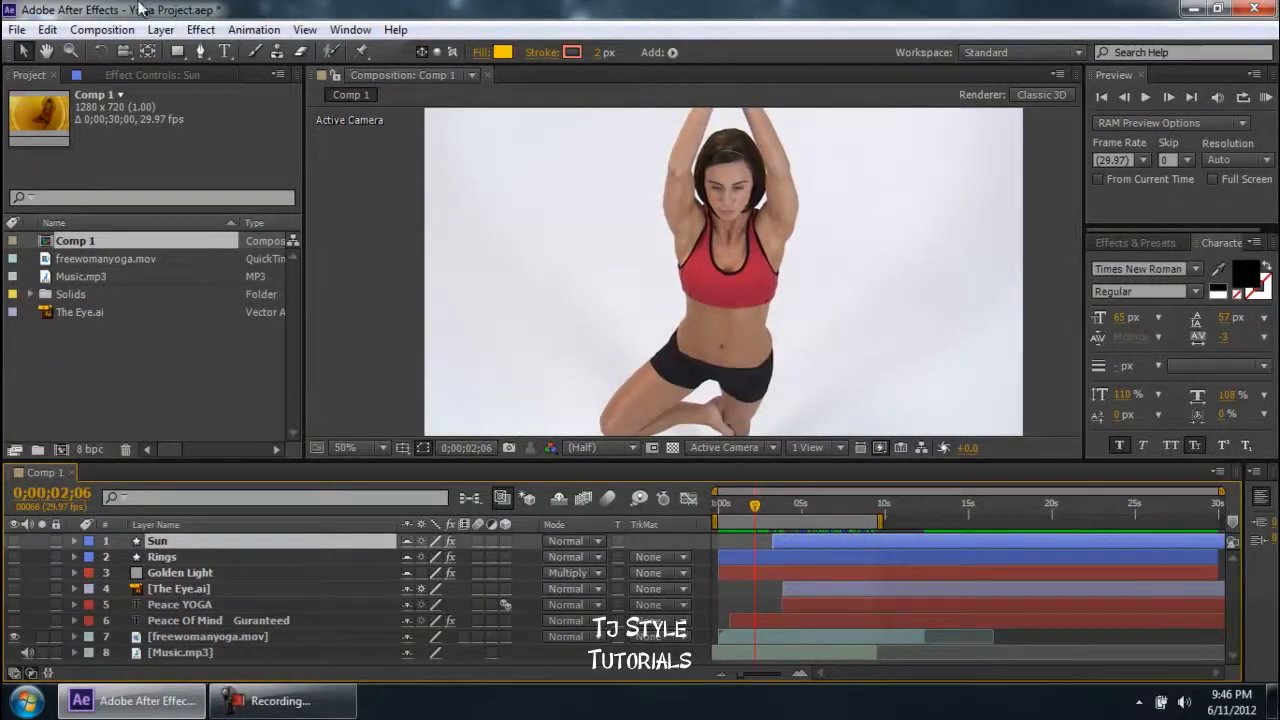
pyautogui.moveTo(729, 509); pyautogui.dragTo(759, 508)
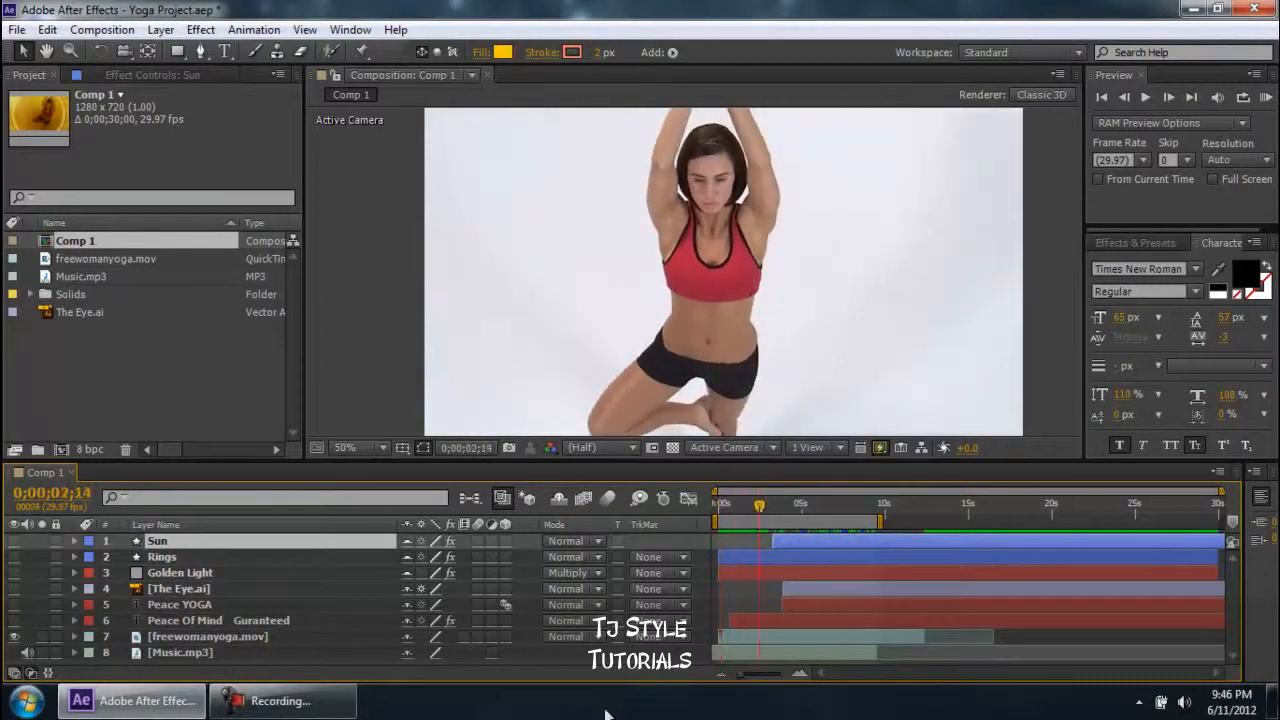
pyautogui.click(270, 701)
pyautogui.click(270, 703)
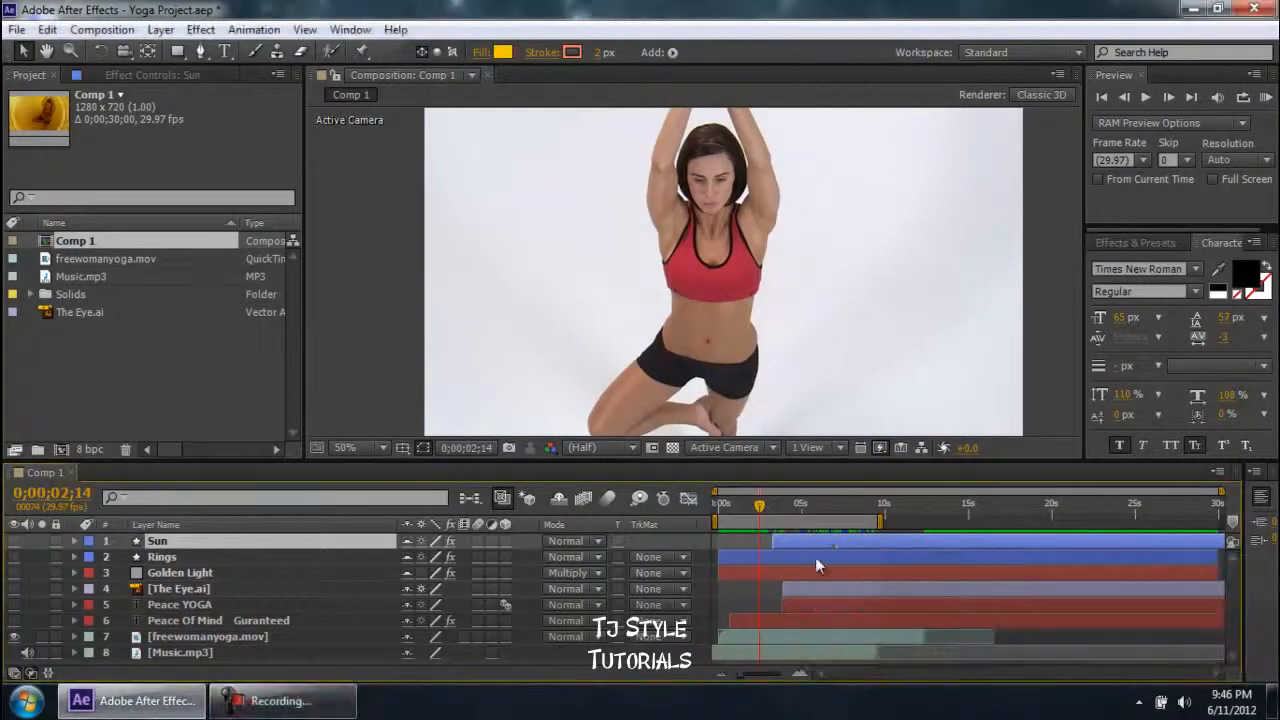
pyautogui.click(753, 509)
pyautogui.moveTo(753, 509); pyautogui.dragTo(759, 508)
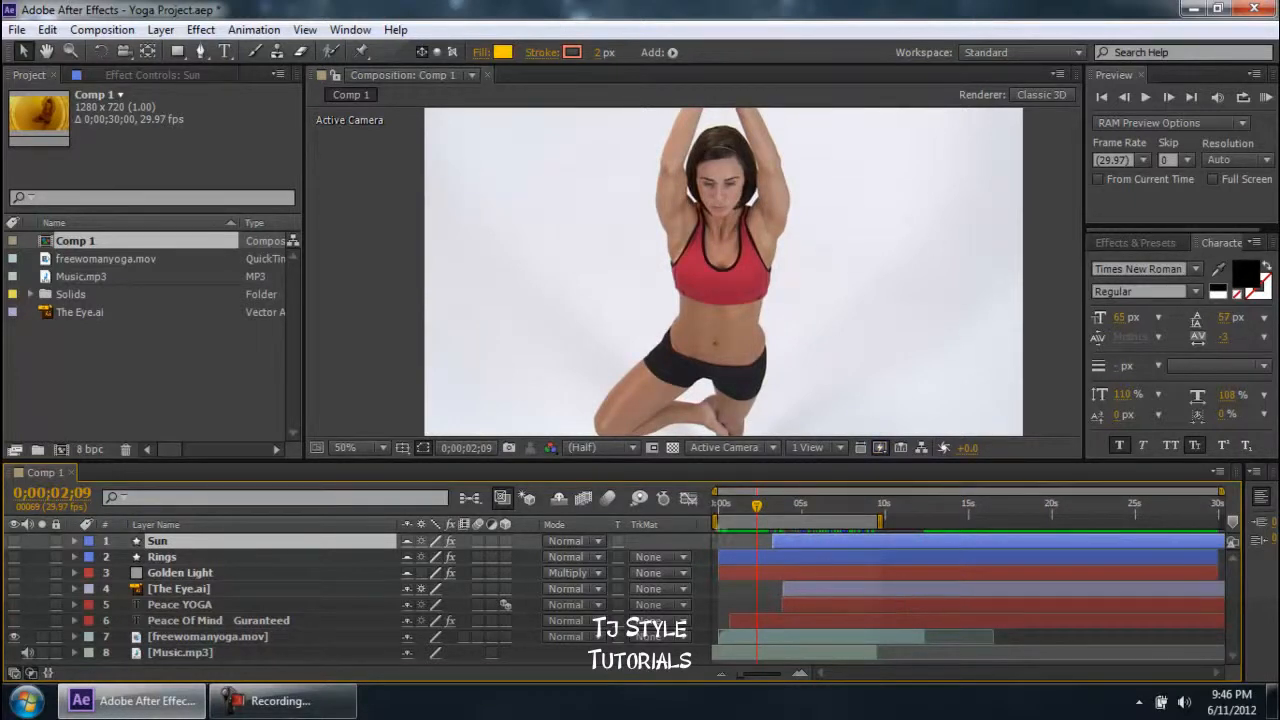
pyautogui.moveTo(757, 508); pyautogui.dragTo(765, 511)
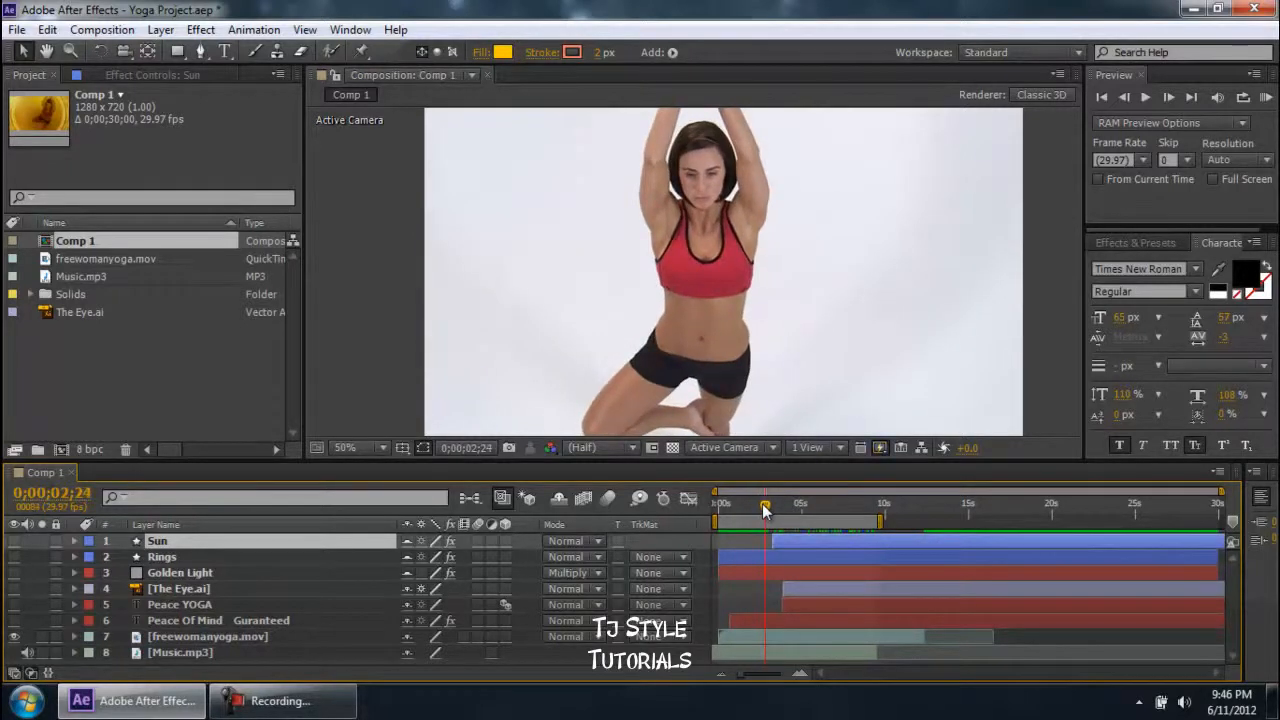
pyautogui.scroll(-1, 712, 270)
pyautogui.scroll(1, 757, 434)
pyautogui.moveTo(770, 502)
pyautogui.mouseDown()
pyautogui.moveTo(745, 501)
pyautogui.moveTo(759, 501)
pyautogui.mouseUp()
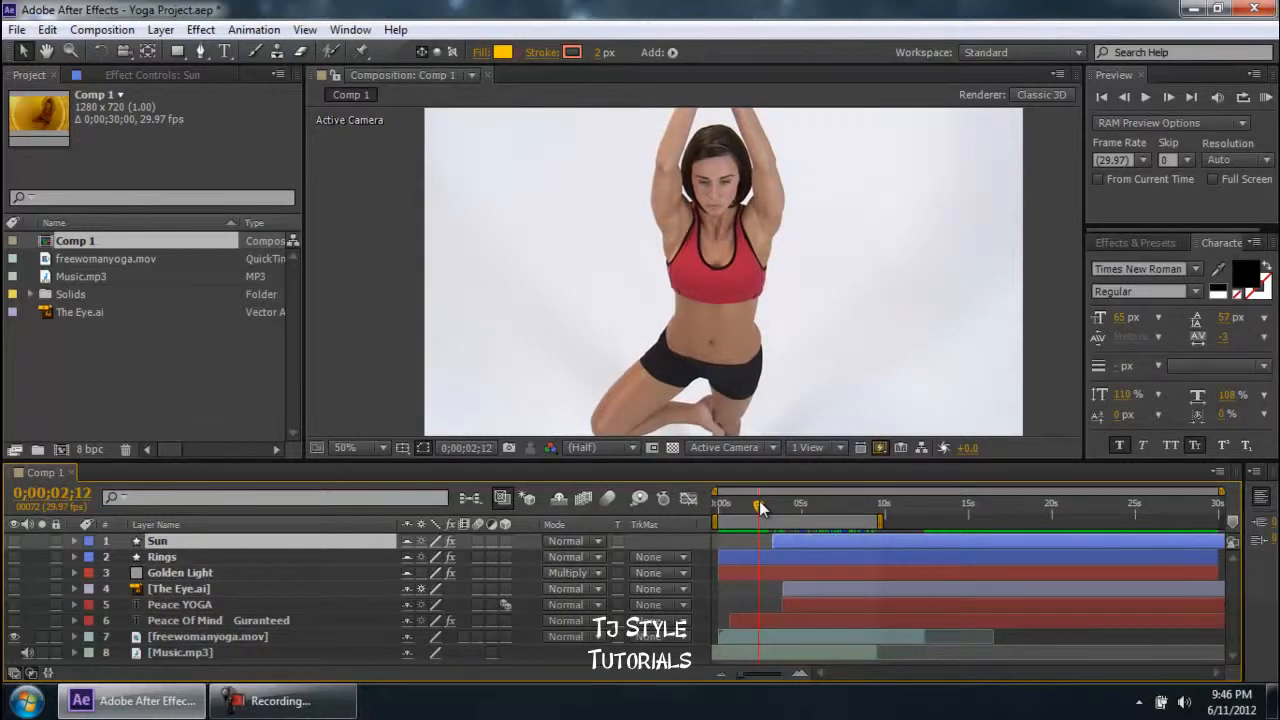
pyautogui.moveTo(759, 501); pyautogui.dragTo(756, 501)
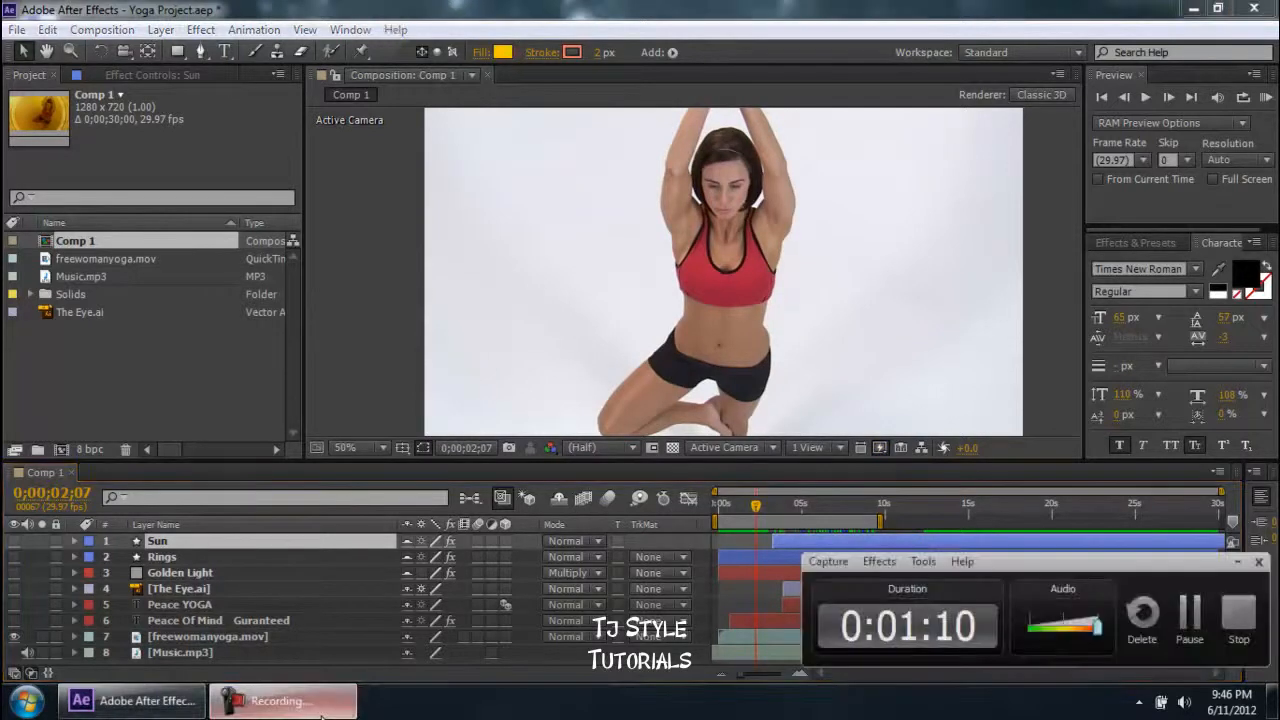
pyautogui.click(754, 512)
pyautogui.moveTo(753, 508)
pyautogui.mouseDown()
pyautogui.moveTo(711, 506)
pyautogui.moveTo(768, 508)
pyautogui.mouseUp()
pyautogui.press('space')
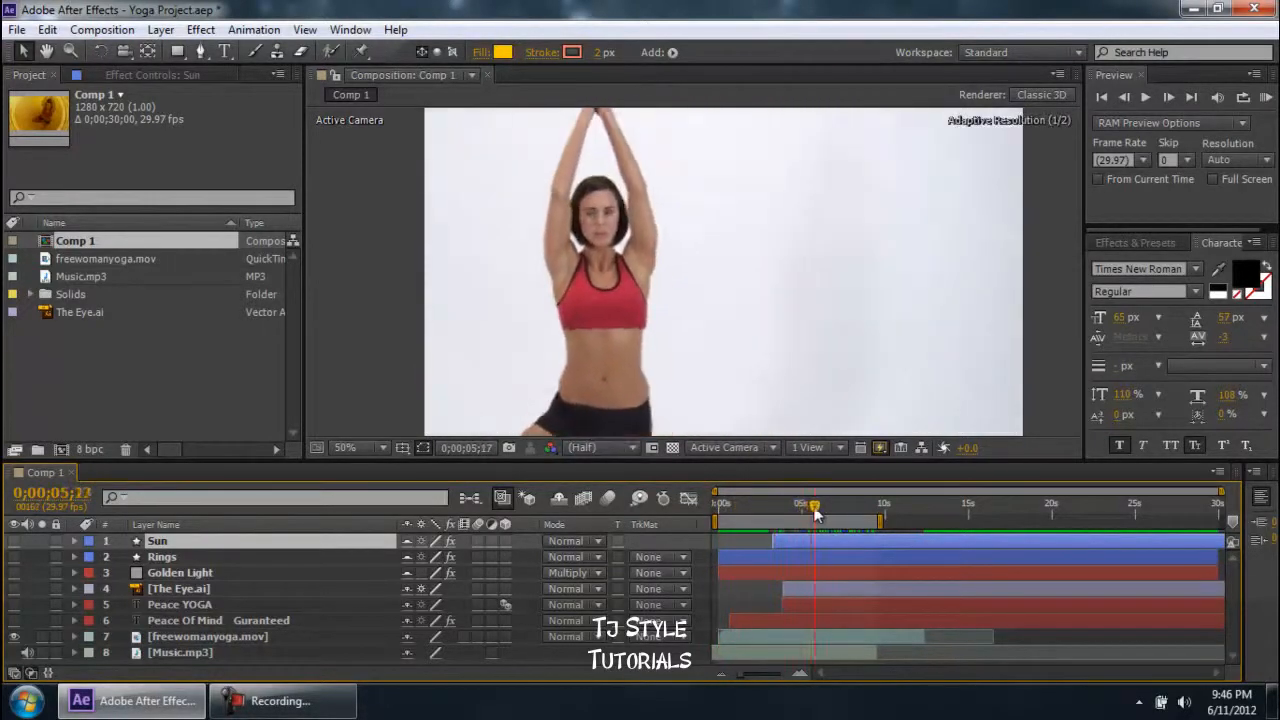
pyautogui.moveTo(815, 510)
pyautogui.mouseDown()
pyautogui.moveTo(867, 512)
pyautogui.moveTo(812, 510)
pyautogui.mouseUp()
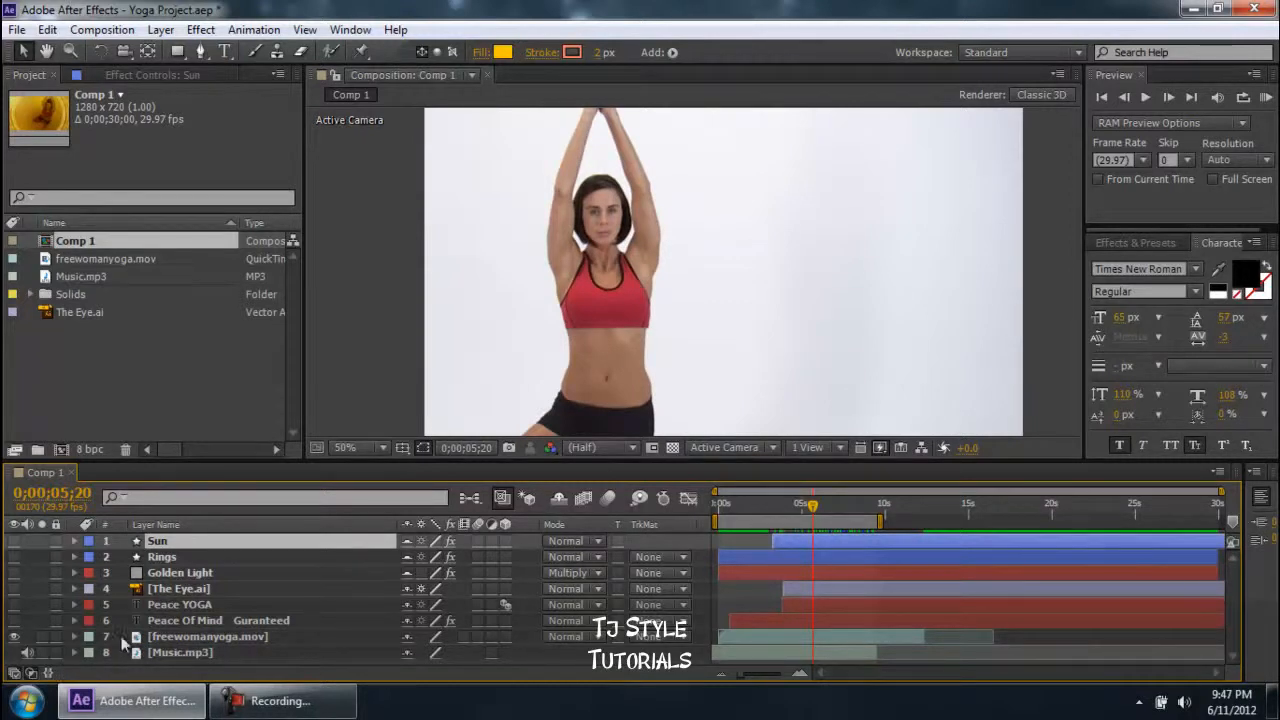
pyautogui.click(279, 703)
pyautogui.click(290, 704)
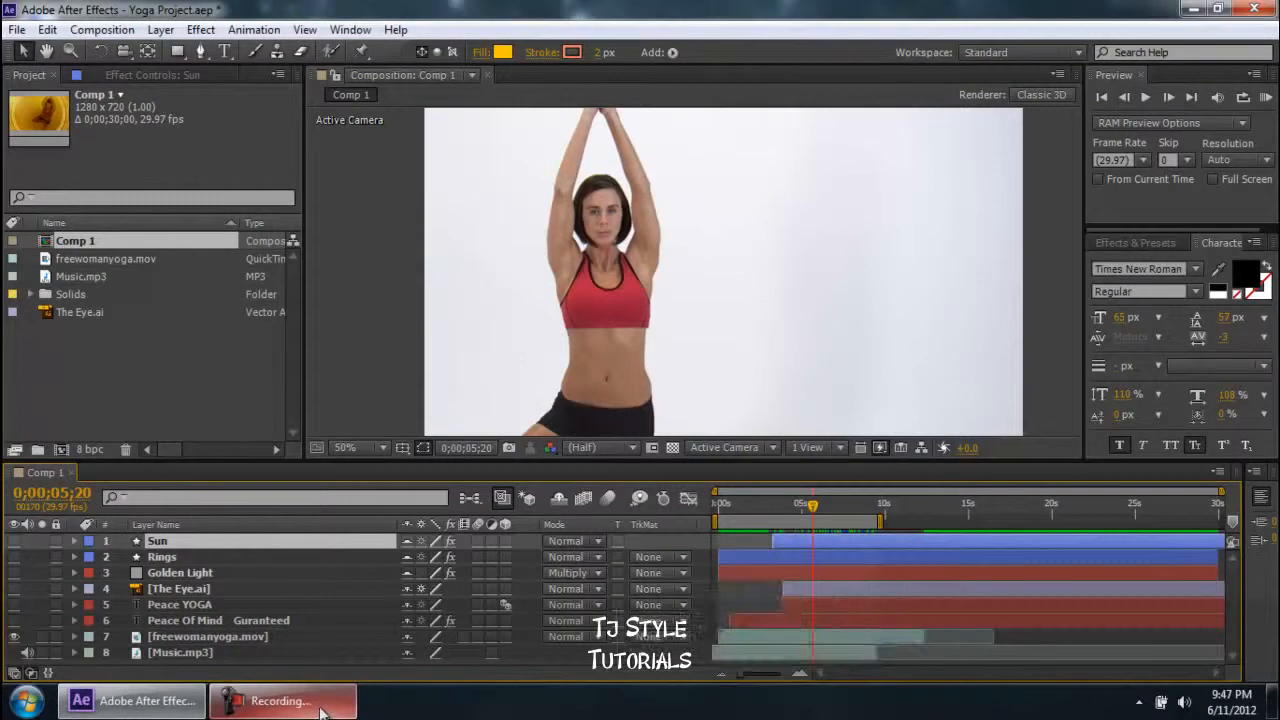
pyautogui.click(318, 706)
pyautogui.click(318, 706)
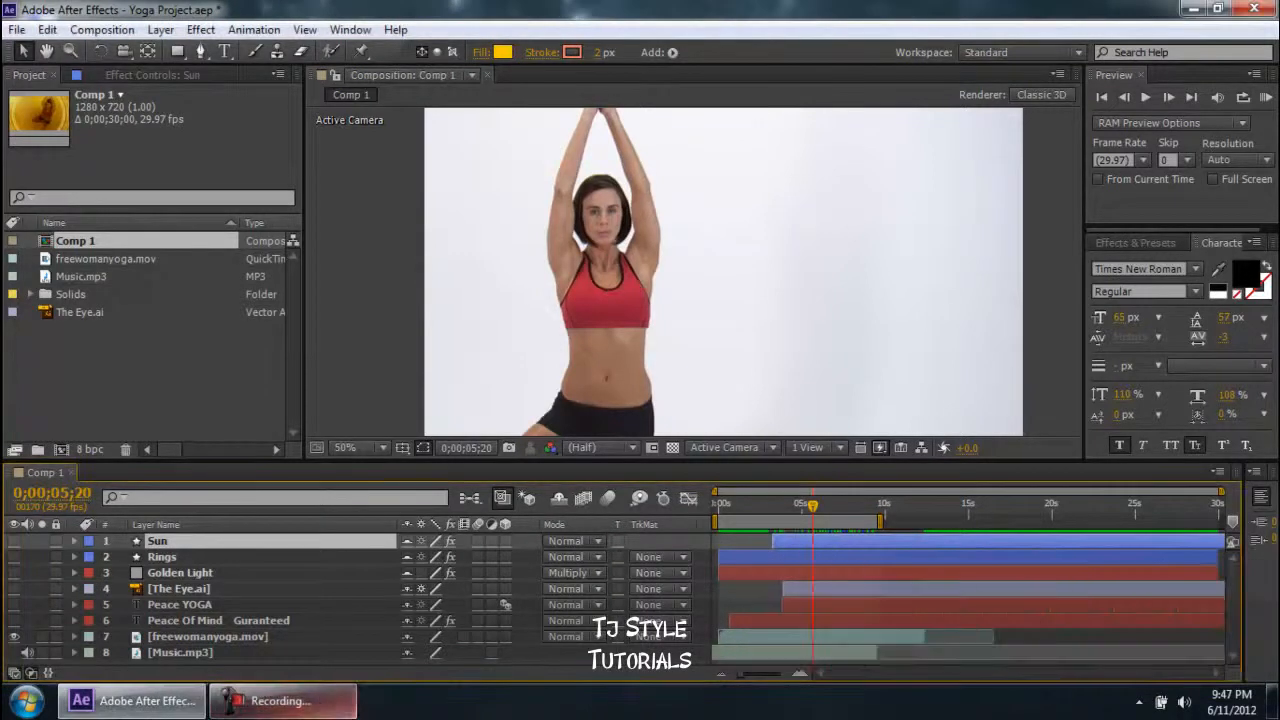
# Step: At 0;00;07;09, make the Peace Of Mind Guranteed, Peace YOGA, The Eye.ai, Golden Light, Rings and Sun layers visible
pyautogui.moveTo(812, 505); pyautogui.dragTo(768, 506)
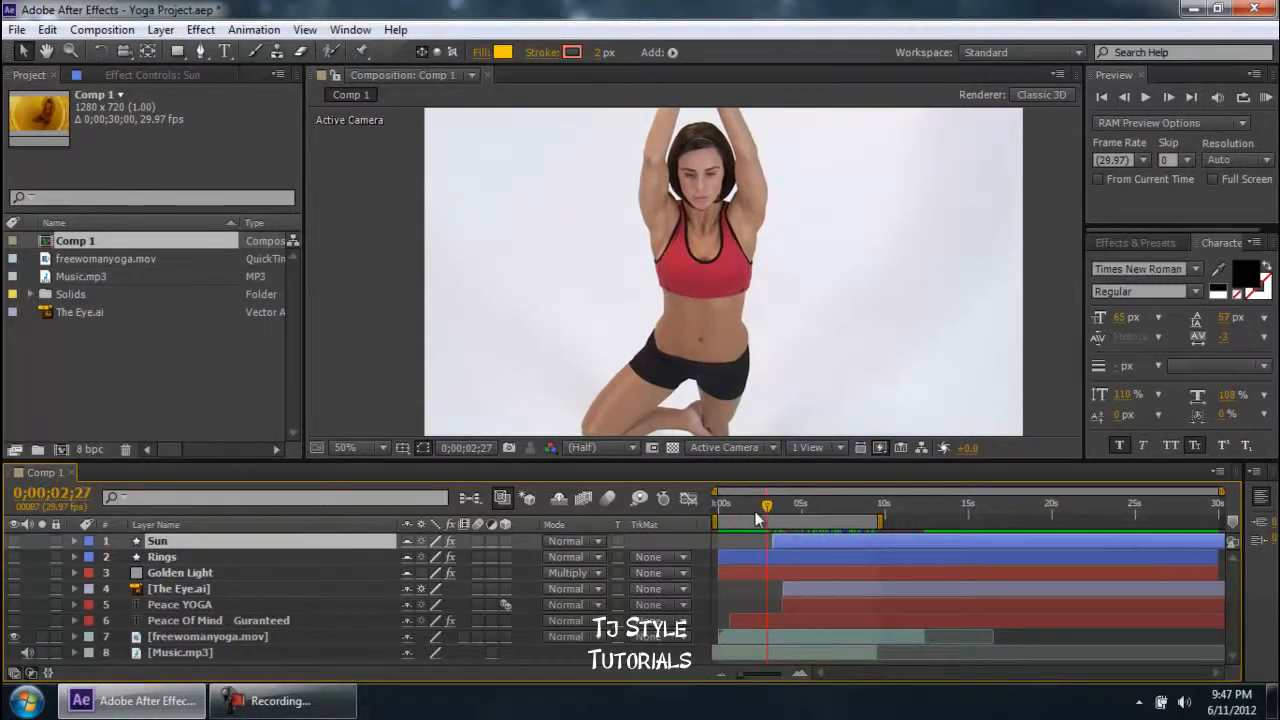
pyautogui.moveTo(767, 507); pyautogui.dragTo(840, 507)
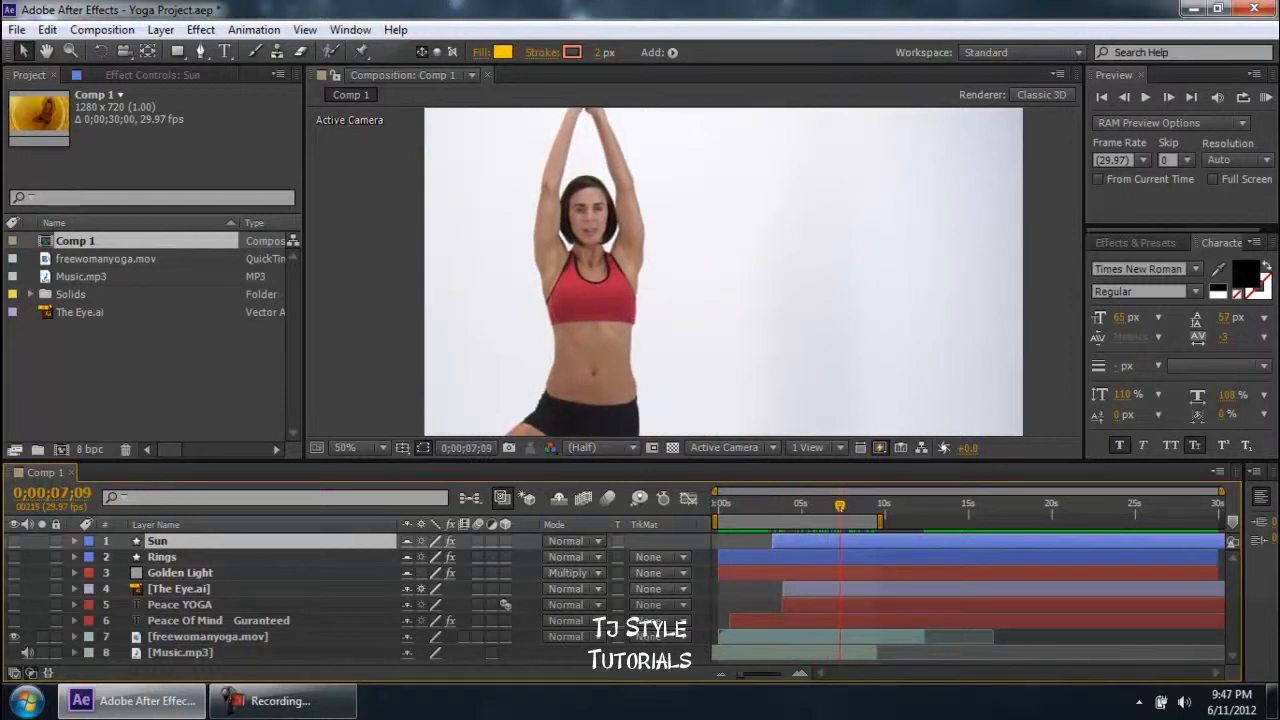
pyautogui.click(14, 620)
pyautogui.click(14, 604)
pyautogui.click(14, 588)
pyautogui.click(14, 572)
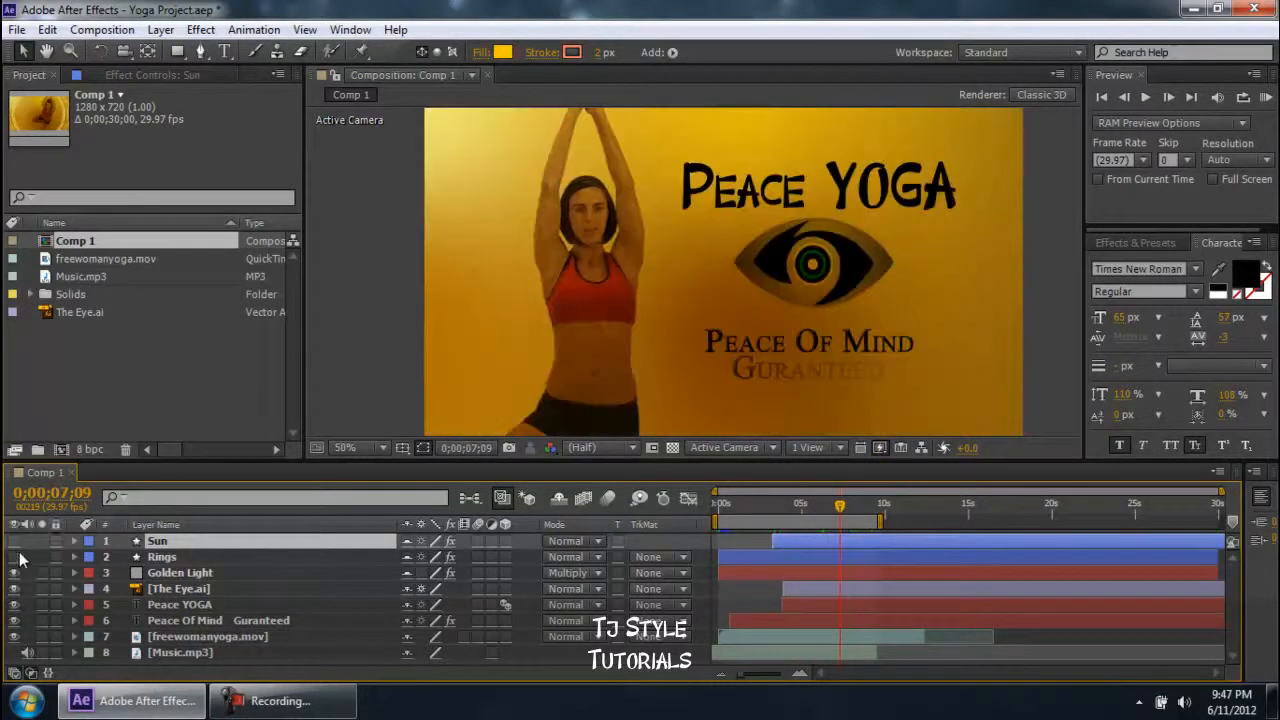
pyautogui.click(14, 556)
pyautogui.click(14, 540)
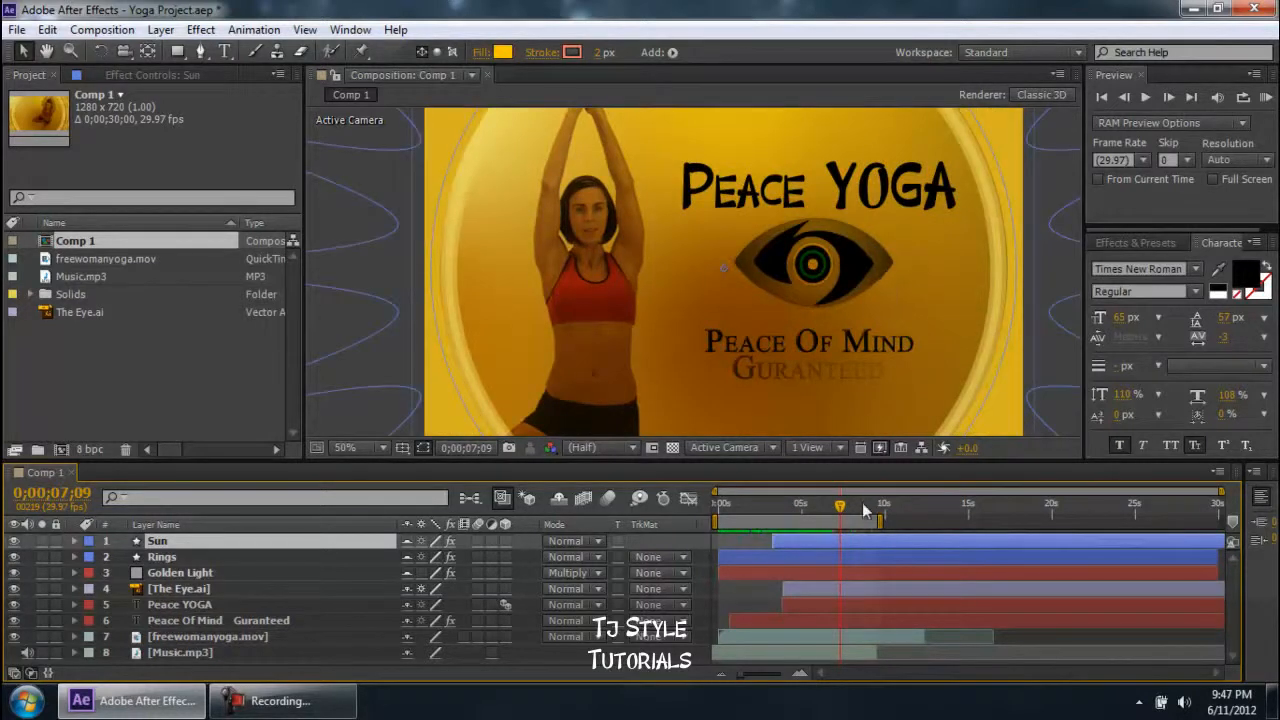
# Step: Play the finished composition from its start and scrub back through it to examine the title, eye and tagline animation
pyautogui.moveTo(840, 506); pyautogui.dragTo(761, 507)
pyautogui.moveTo(705, 712); pyautogui.dragTo(620, 712)
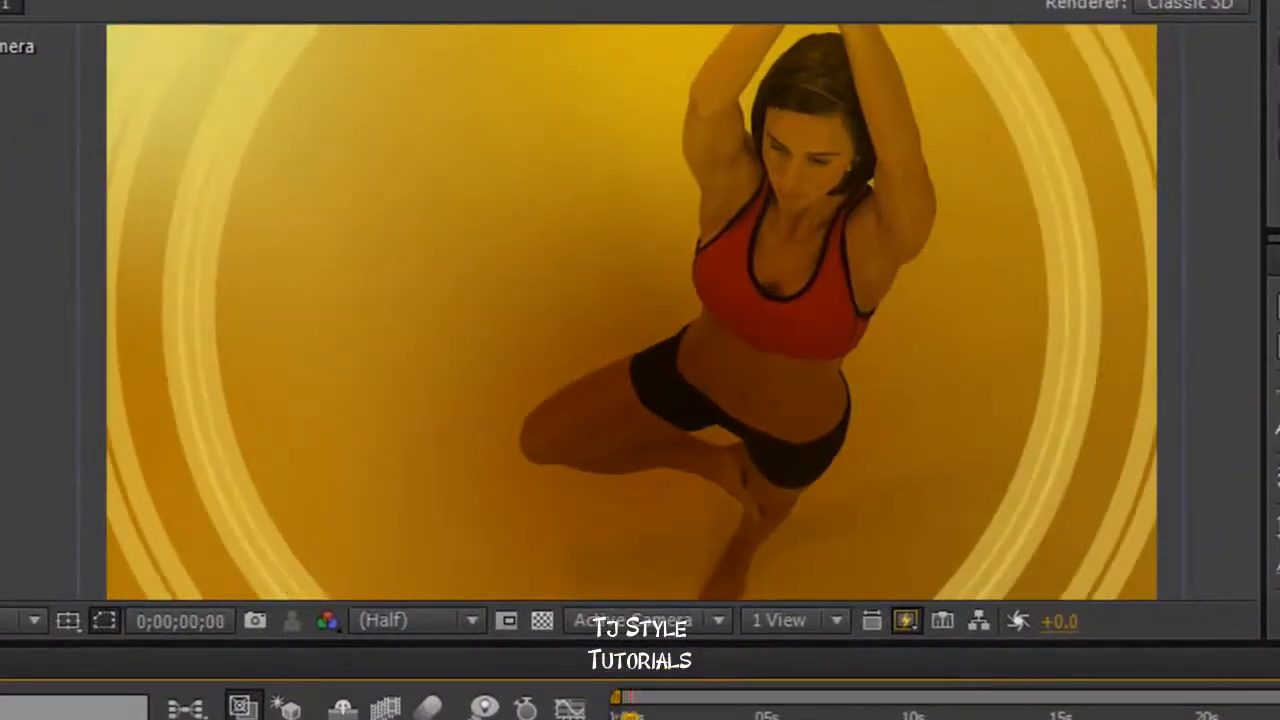
pyautogui.press('space')
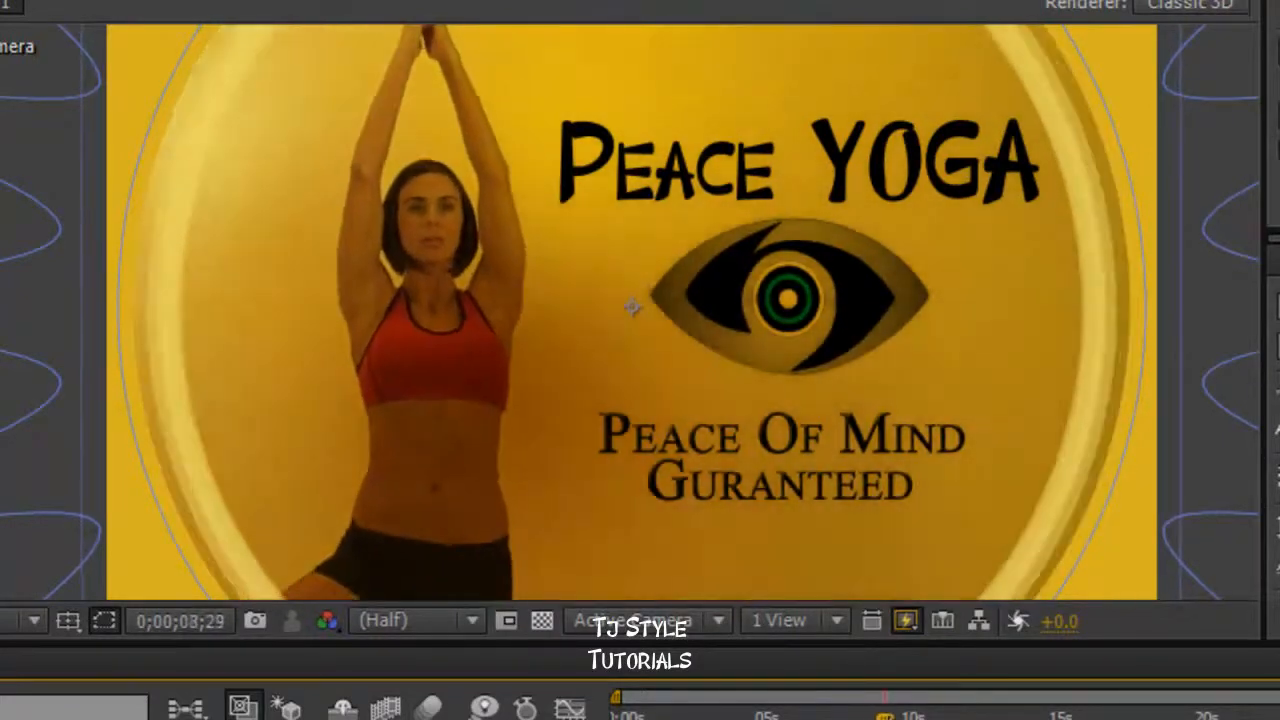
pyautogui.press(',')
pyautogui.press('.')
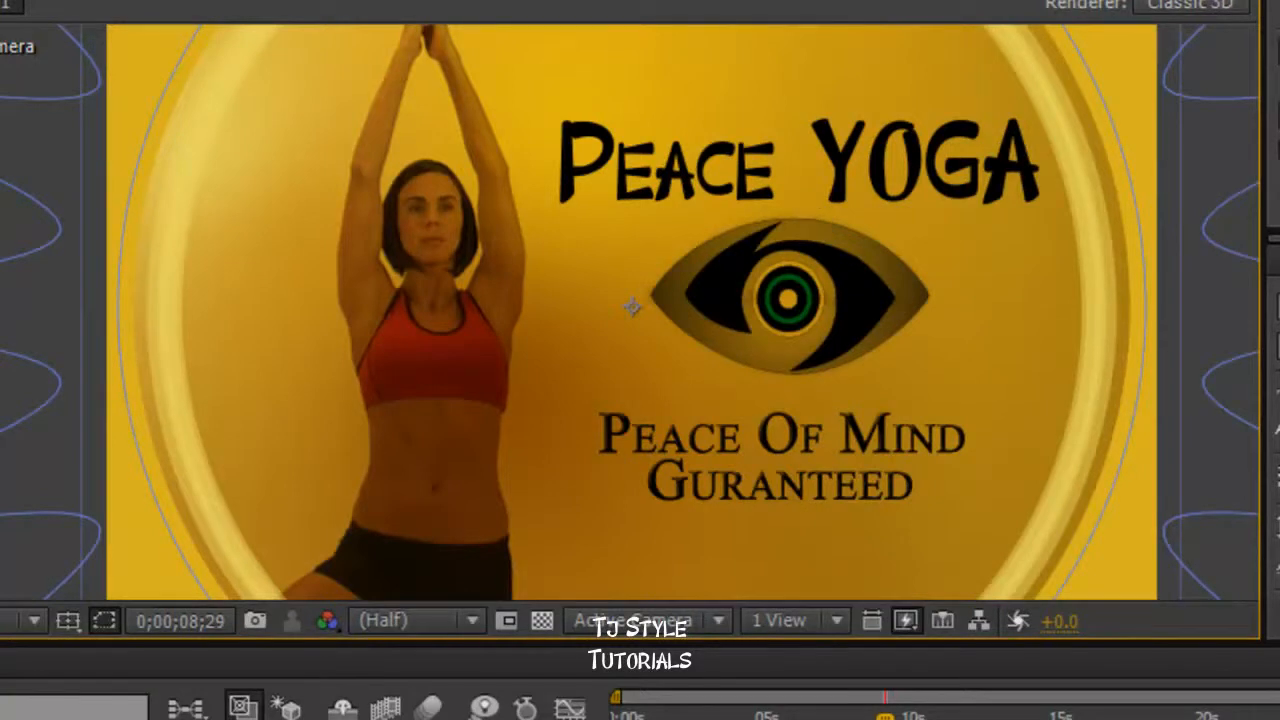
pyautogui.moveTo(885, 712); pyautogui.dragTo(716, 716)
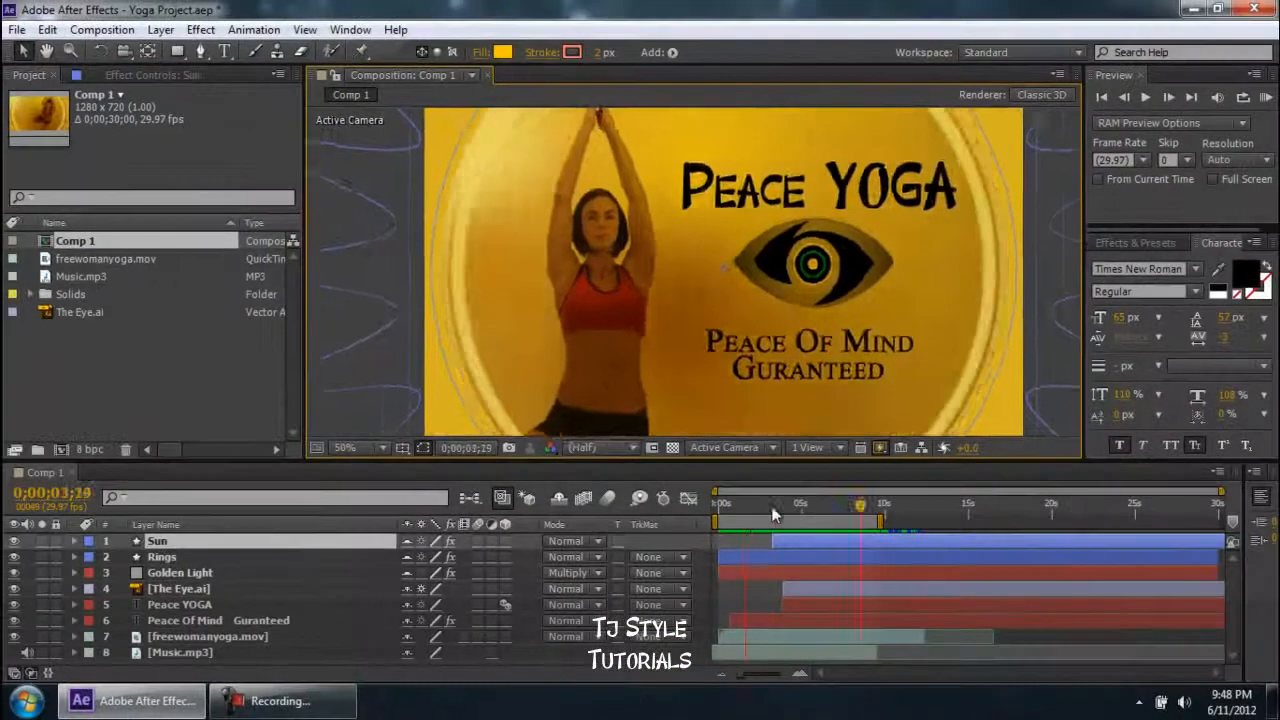
pyautogui.moveTo(773, 515); pyautogui.dragTo(800, 506)
pyautogui.scroll(-2, 821, 213)
pyautogui.scroll(2, 810, 218)
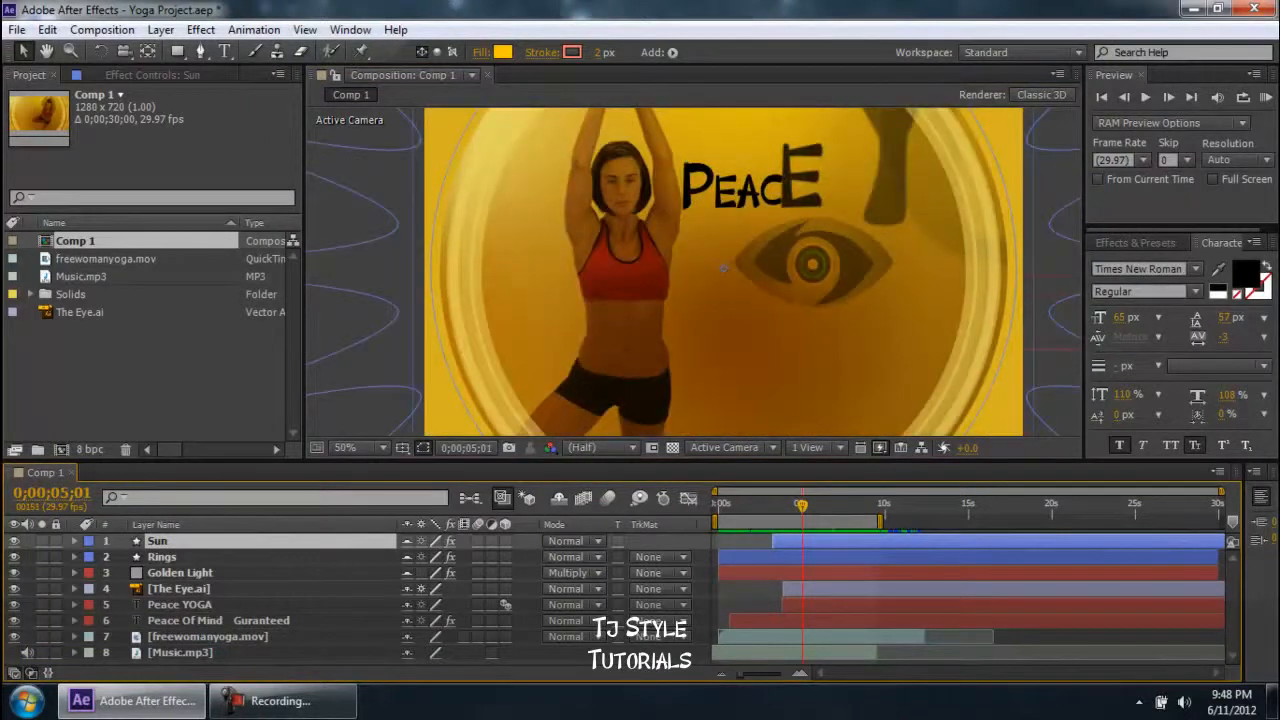
pyautogui.click(841, 505)
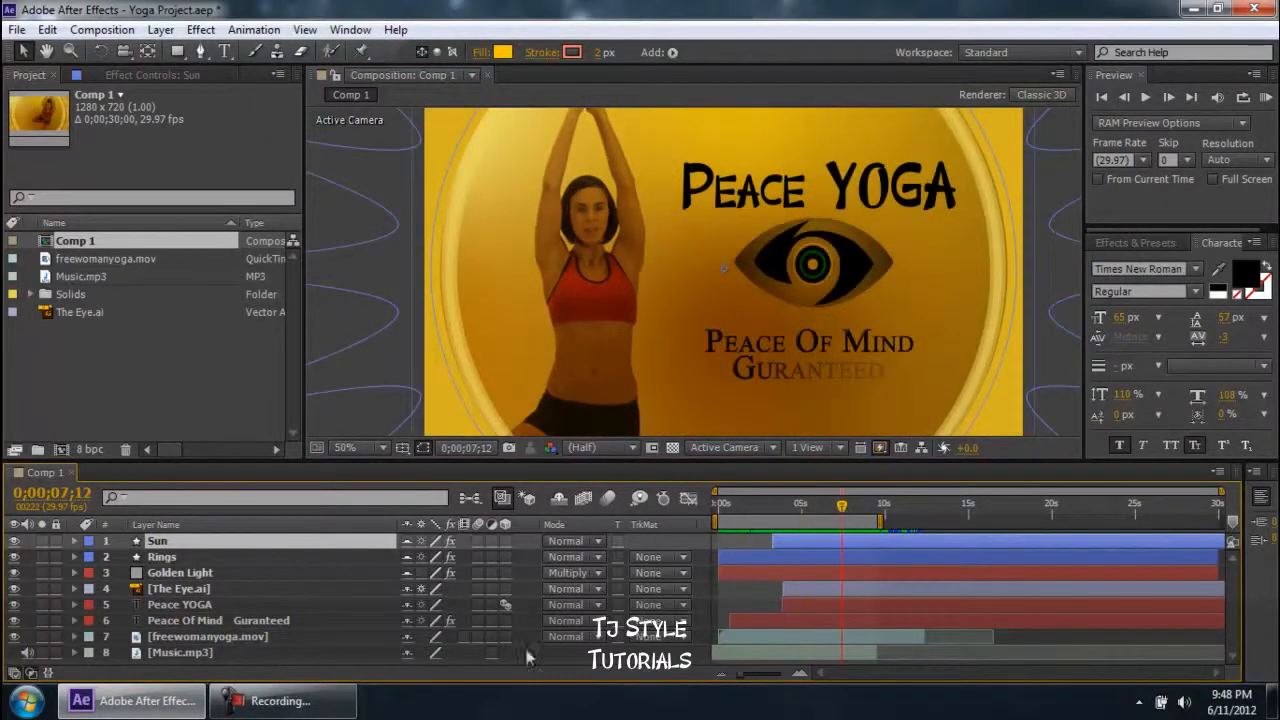
pyautogui.click(338, 702)
pyautogui.click(338, 702)
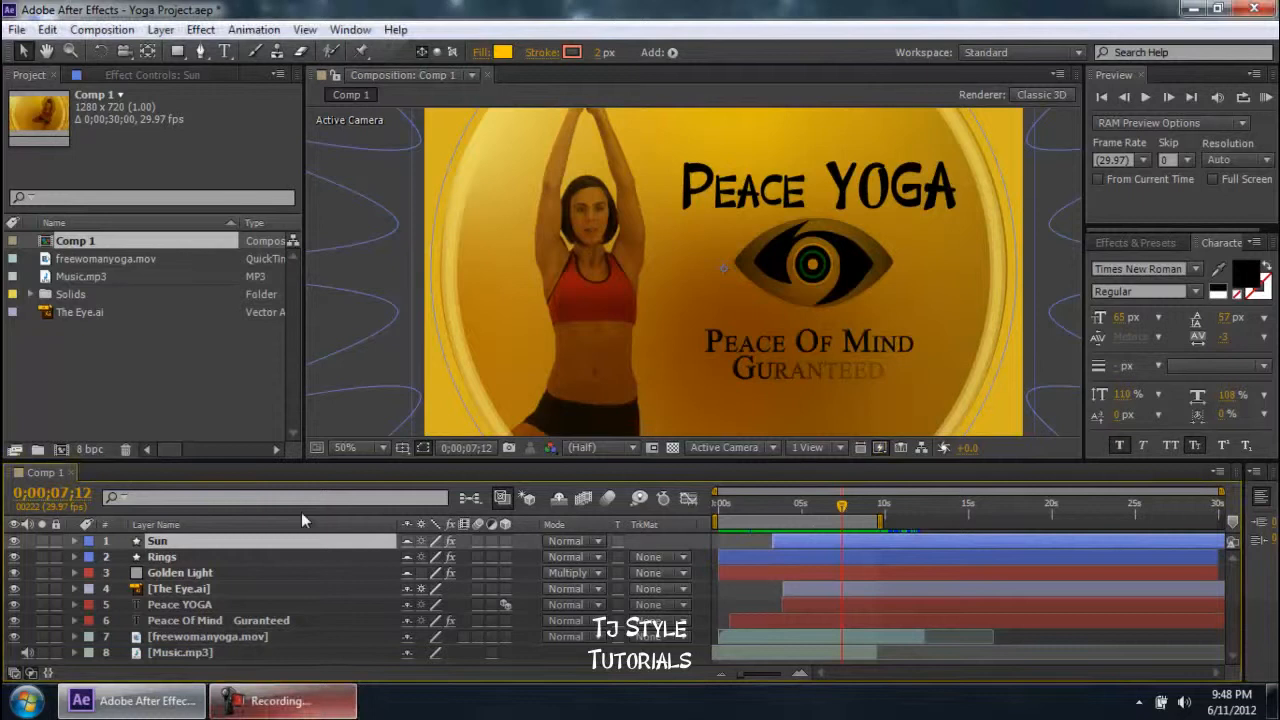
# Step: Examine each timeline layer in turn from Sun to Music.mp3, briefly hiding and showing the freewomanyoga.mov layer
pyautogui.click(233, 370)
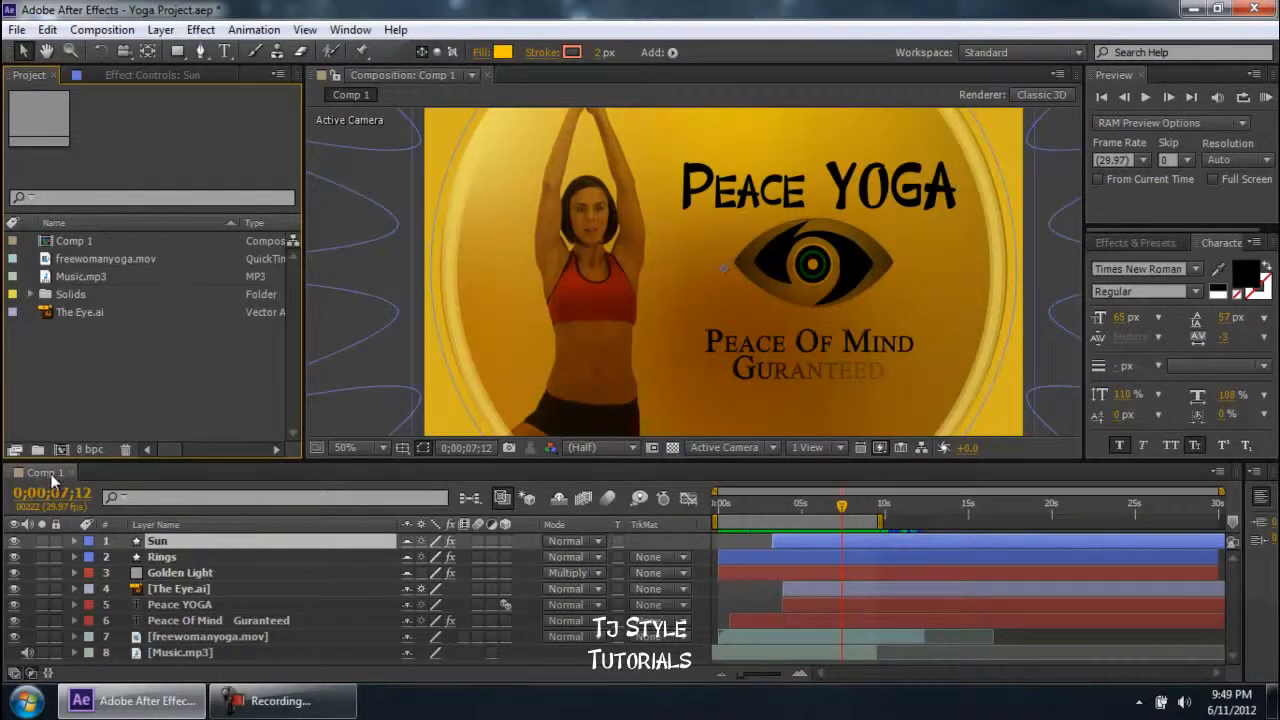
pyautogui.click(166, 544)
pyautogui.click(181, 557)
pyautogui.click(190, 571)
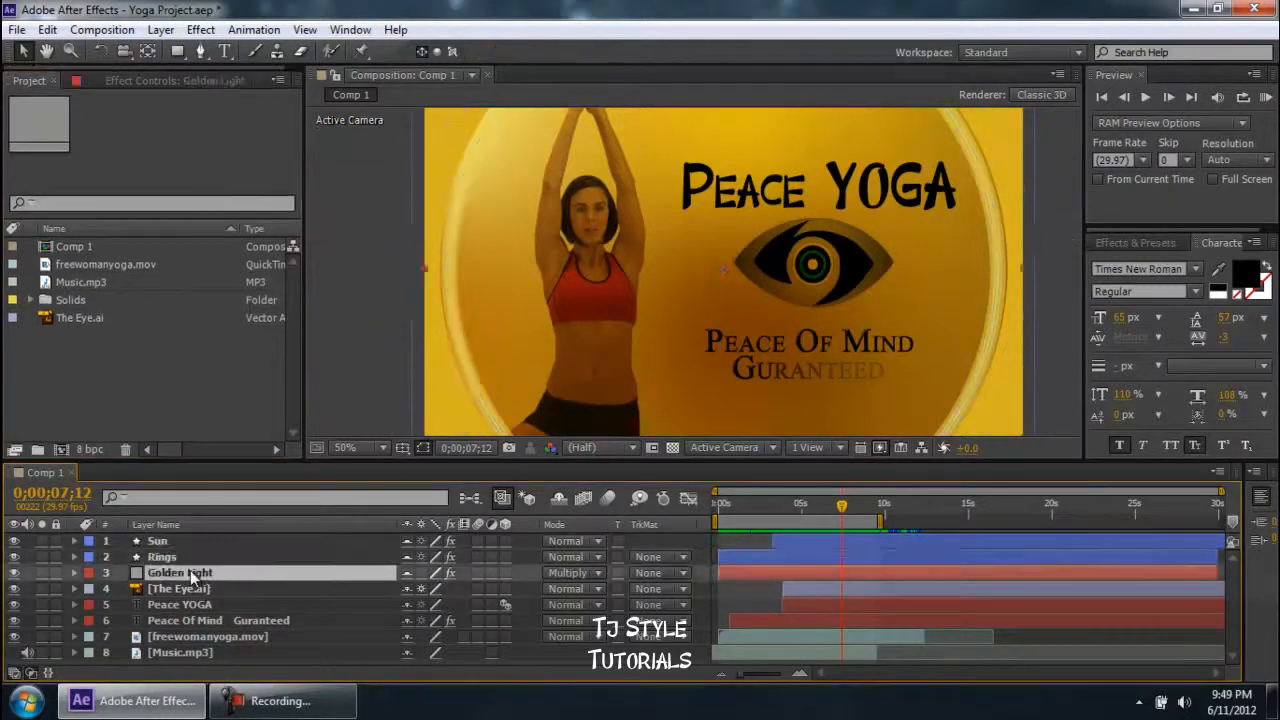
pyautogui.click(201, 589)
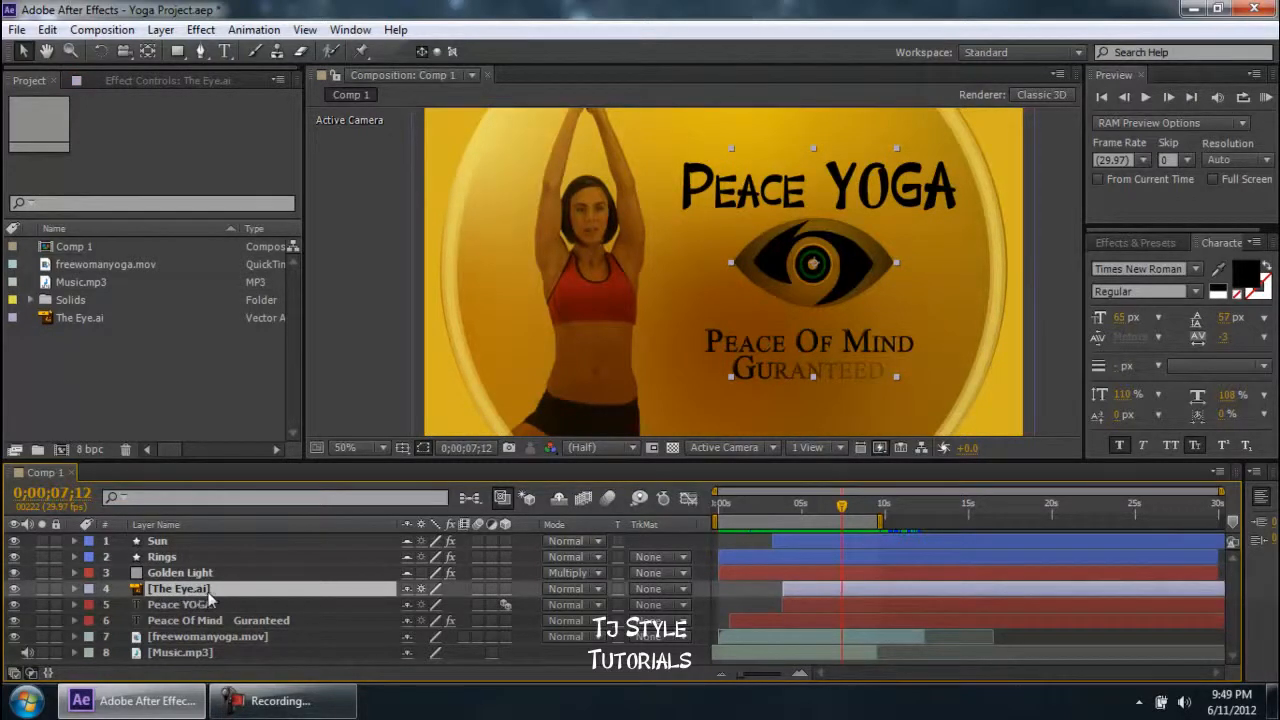
pyautogui.click(205, 605)
pyautogui.click(219, 621)
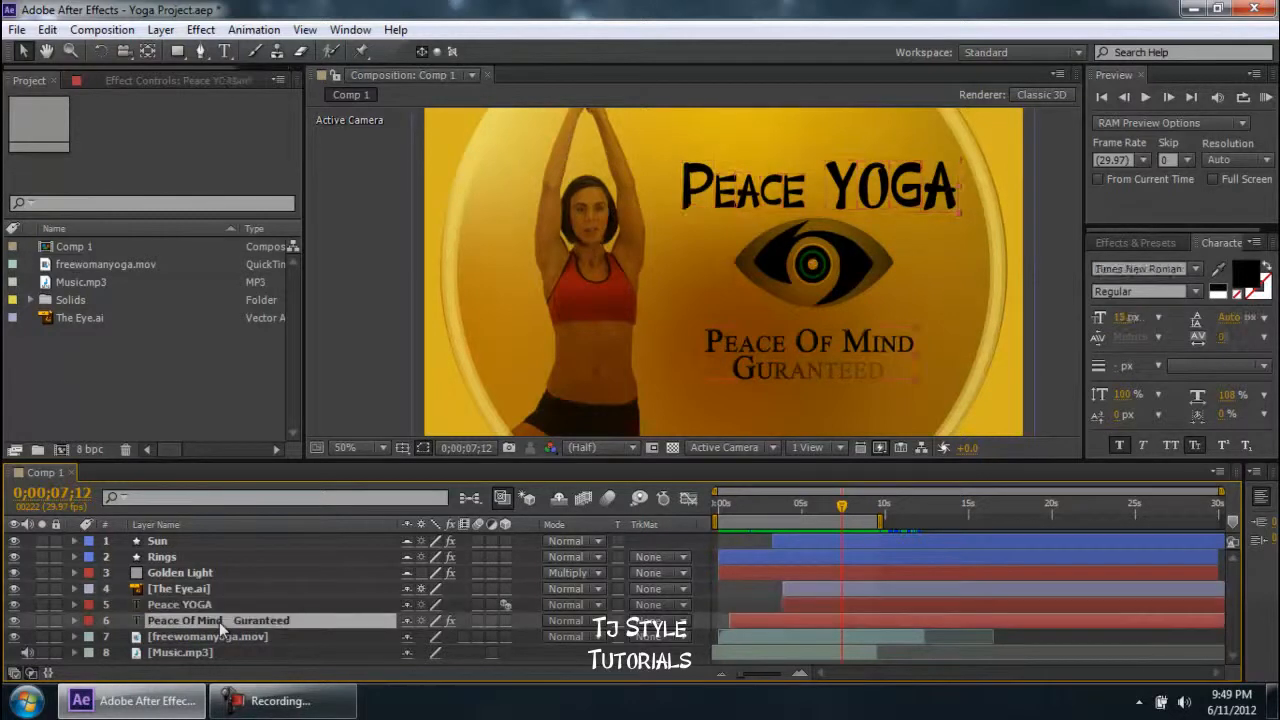
pyautogui.click(233, 638)
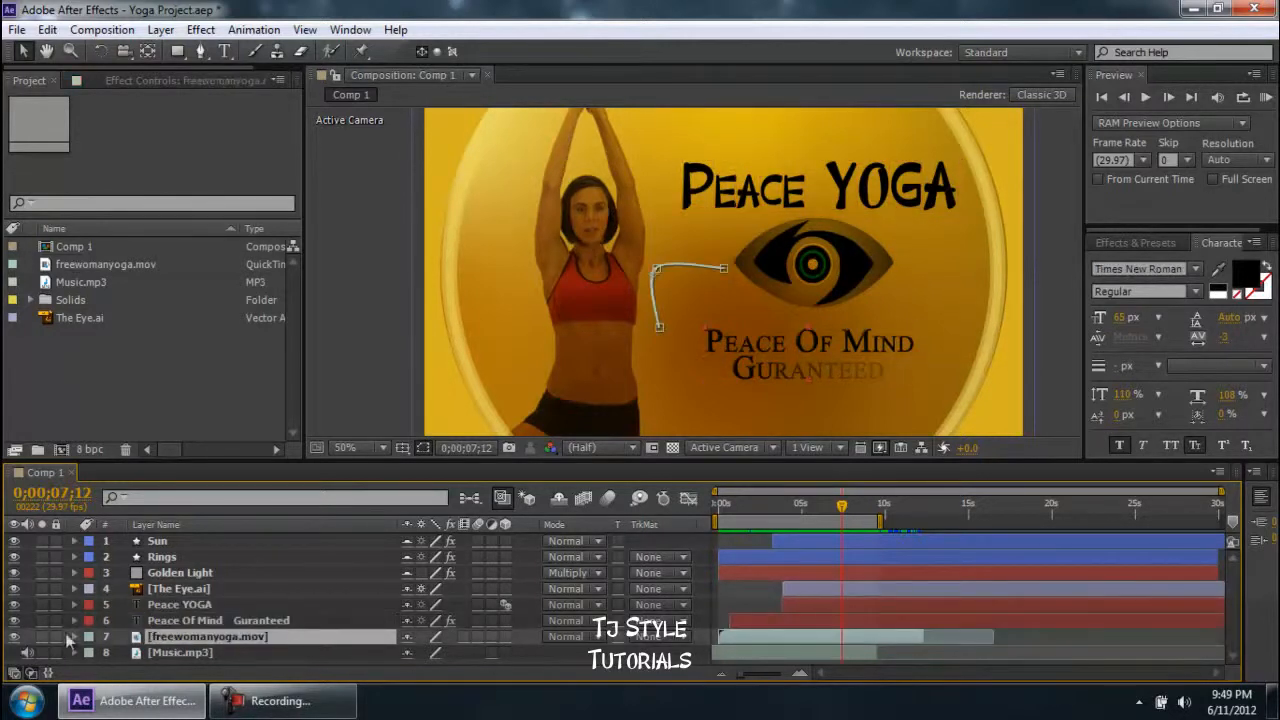
pyautogui.click(14, 636)
pyautogui.click(14, 636)
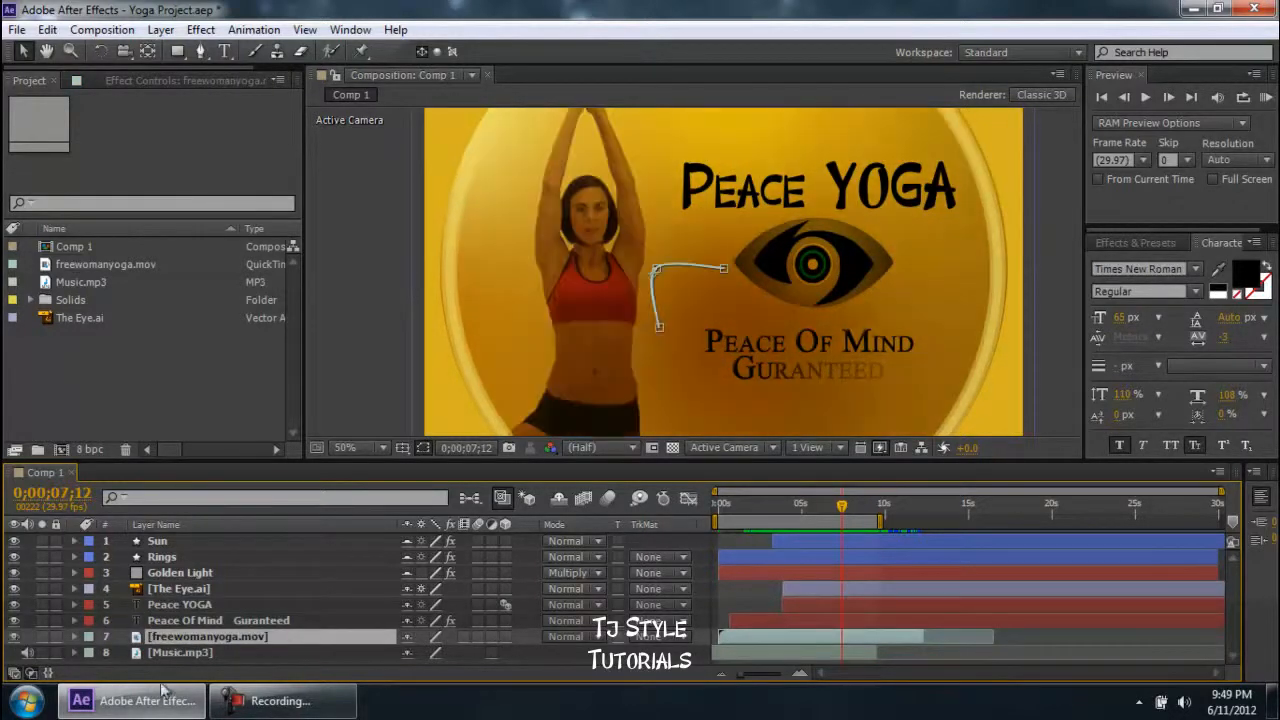
pyautogui.click(220, 652)
pyautogui.click(300, 704)
pyautogui.click(305, 706)
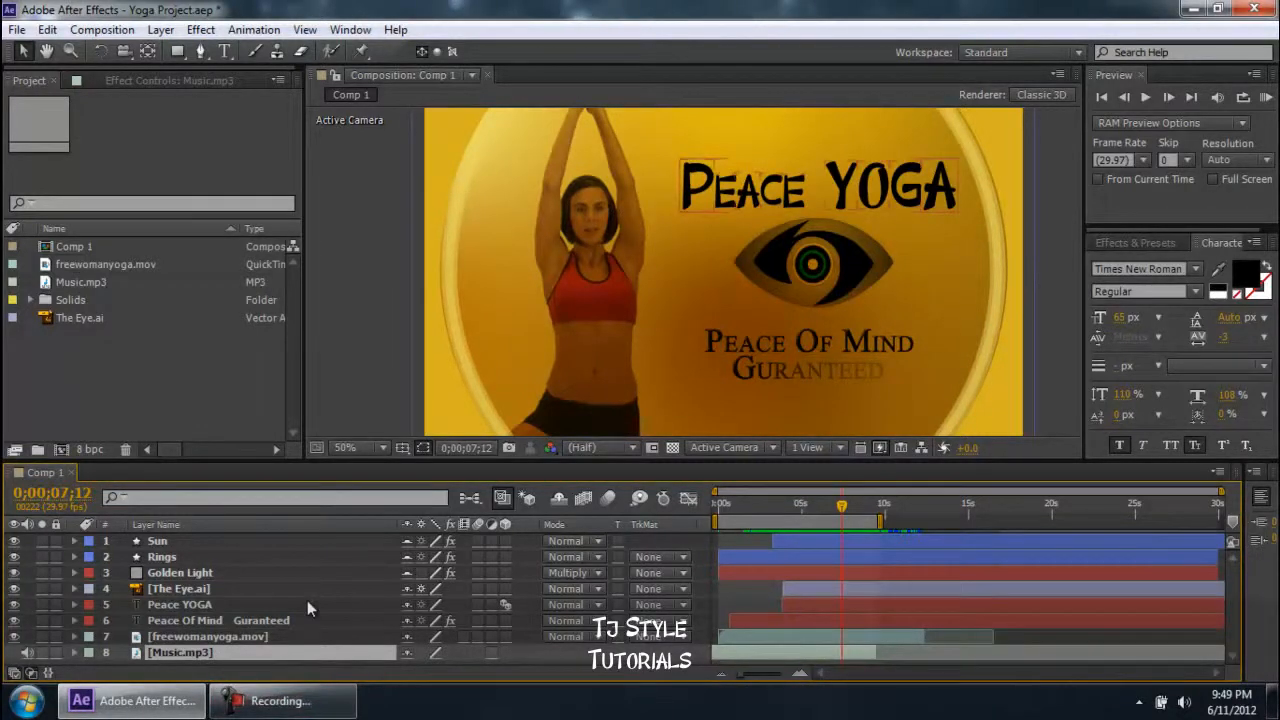
# Step: Scrub the composition from 0;00;01;24 to 0;00;08;21 to examine all the layers combined
pyautogui.click(748, 508)
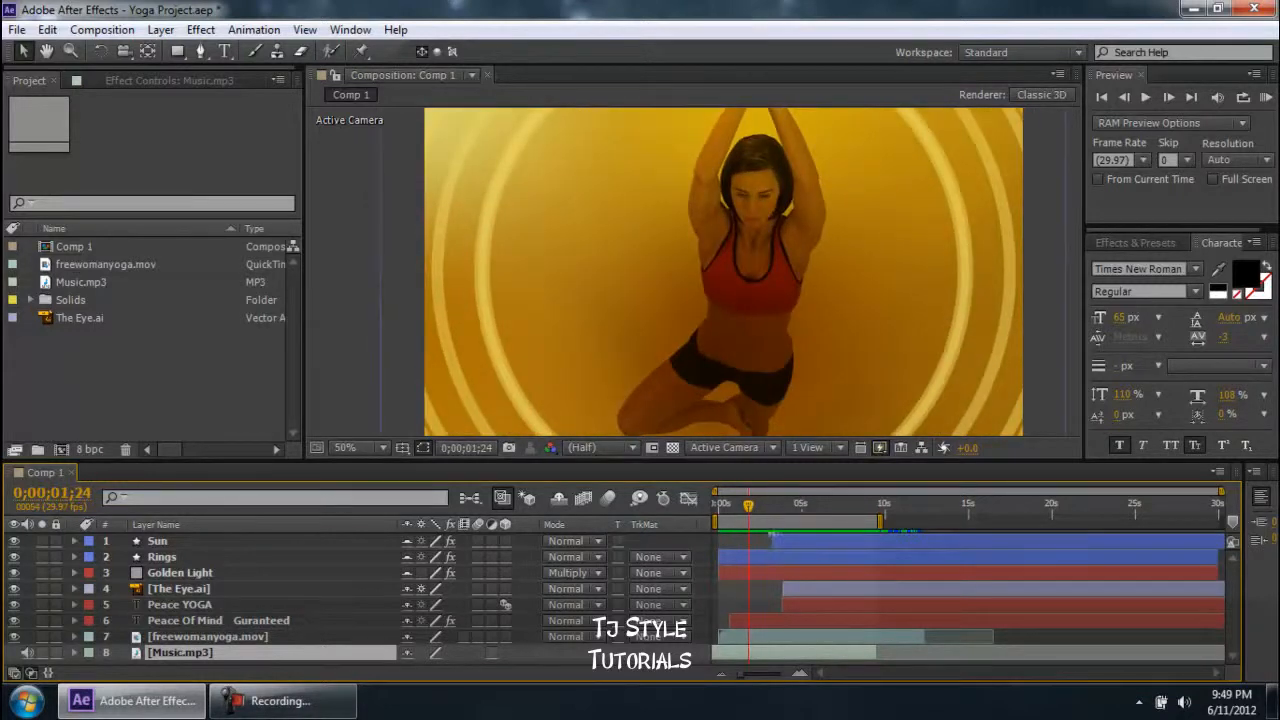
pyautogui.moveTo(750, 505); pyautogui.dragTo(865, 510)
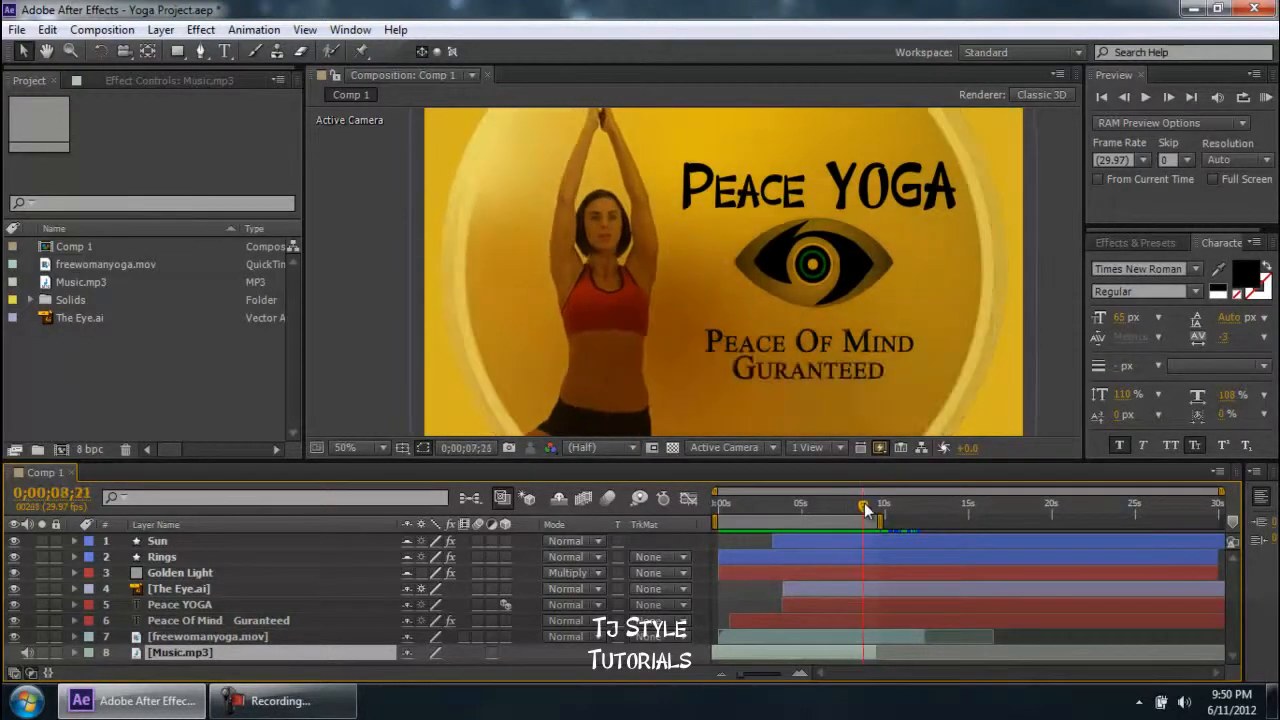
pyautogui.click(338, 226)
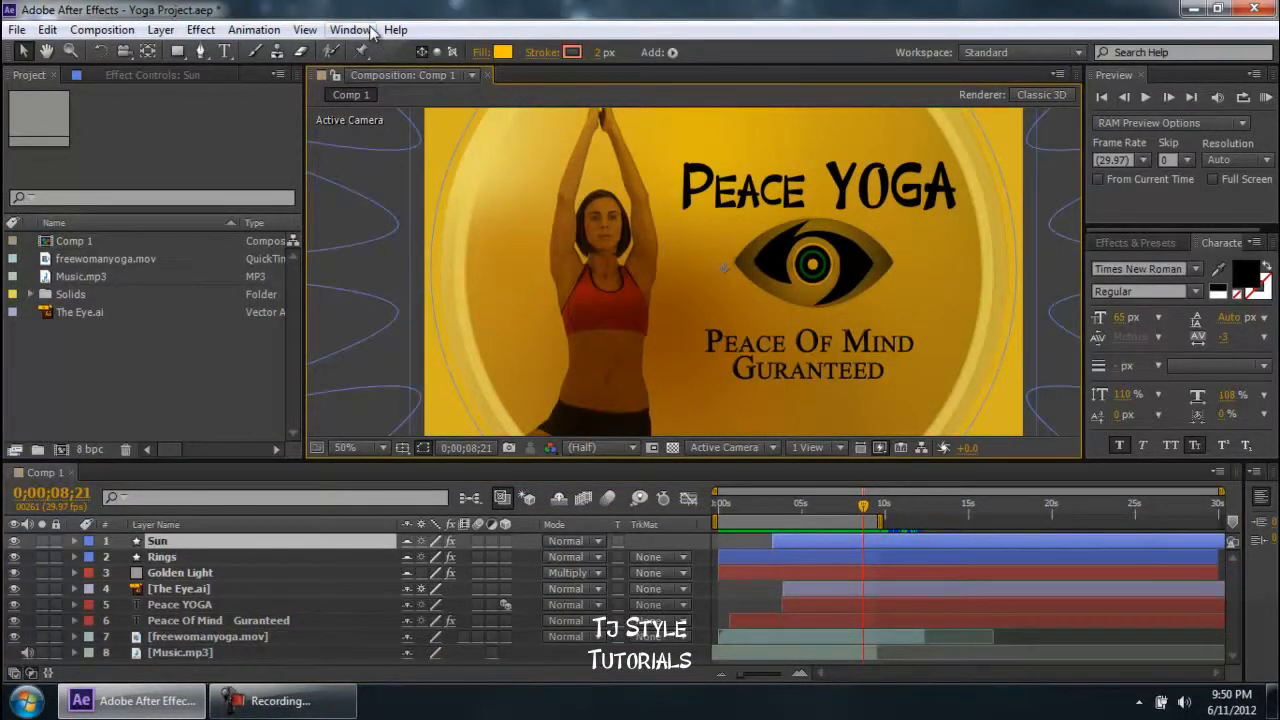
pyautogui.click(280, 700)
pyautogui.click(280, 700)
# Step: Open the Welcome and Tip of the Day screen and go back through the tips to tip 1
pyautogui.click(398, 30)
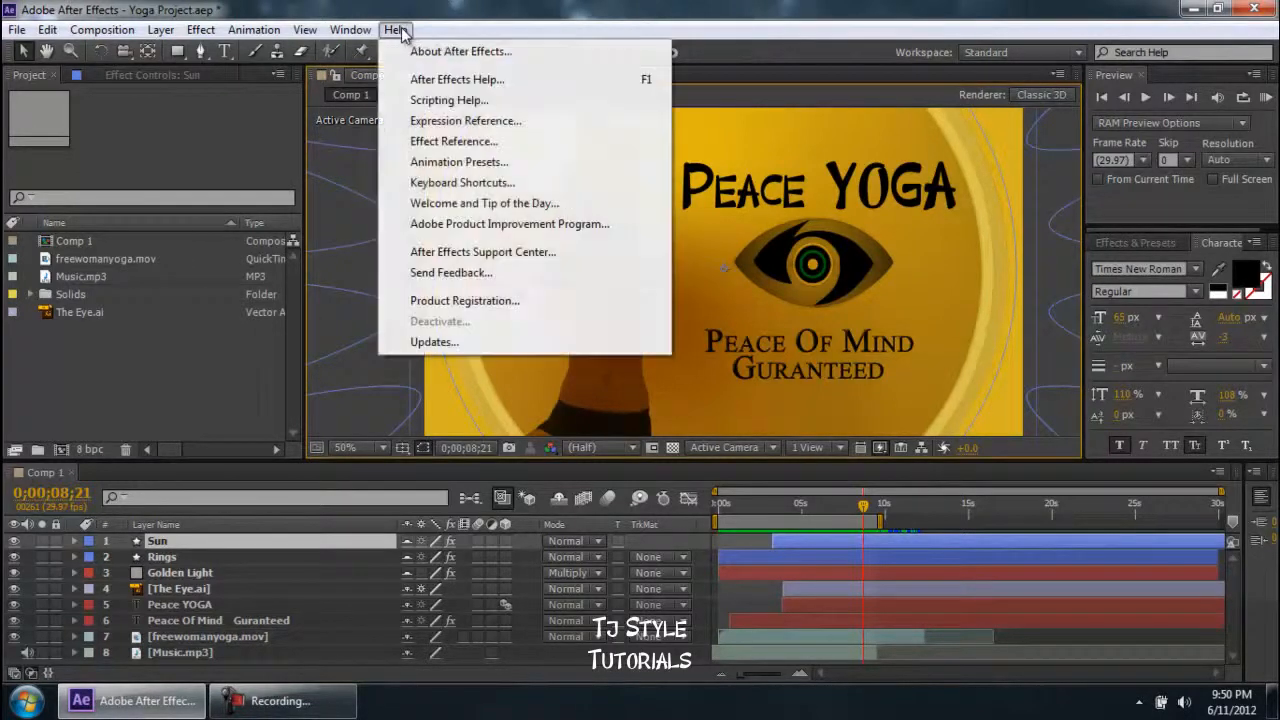
pyautogui.click(460, 205)
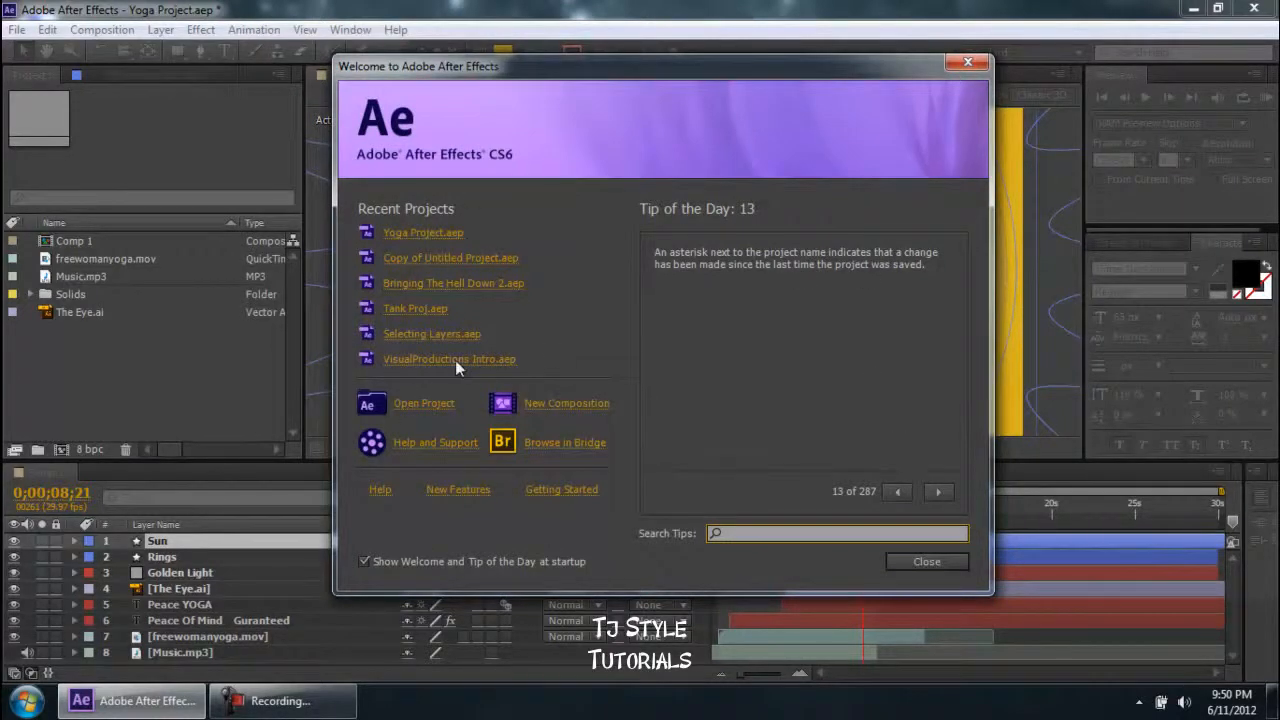
pyautogui.click(908, 493)
pyautogui.click(908, 493)
pyautogui.click(908, 493)
pyautogui.click(908, 493)
pyautogui.click(908, 493)
pyautogui.click(908, 493)
pyautogui.click(908, 493)
pyautogui.click(908, 493)
pyautogui.click(898, 492)
pyautogui.click(898, 492)
pyautogui.click(898, 492)
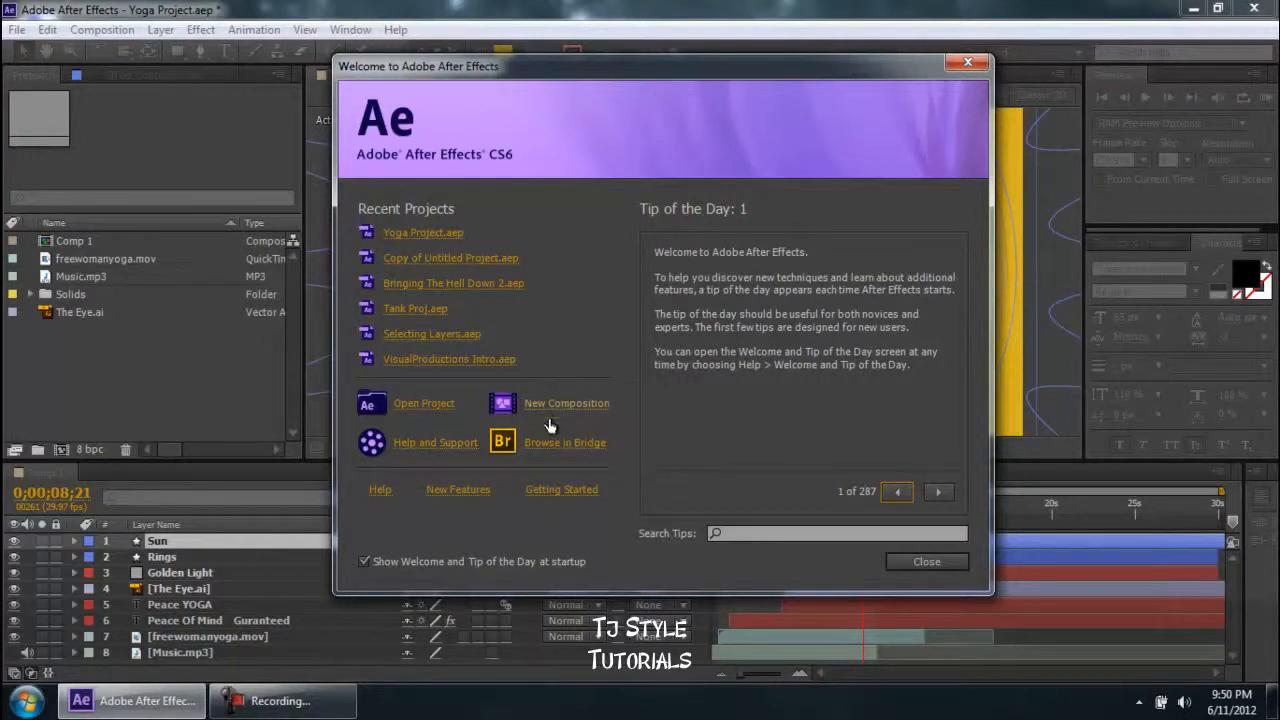
pyautogui.click(335, 710)
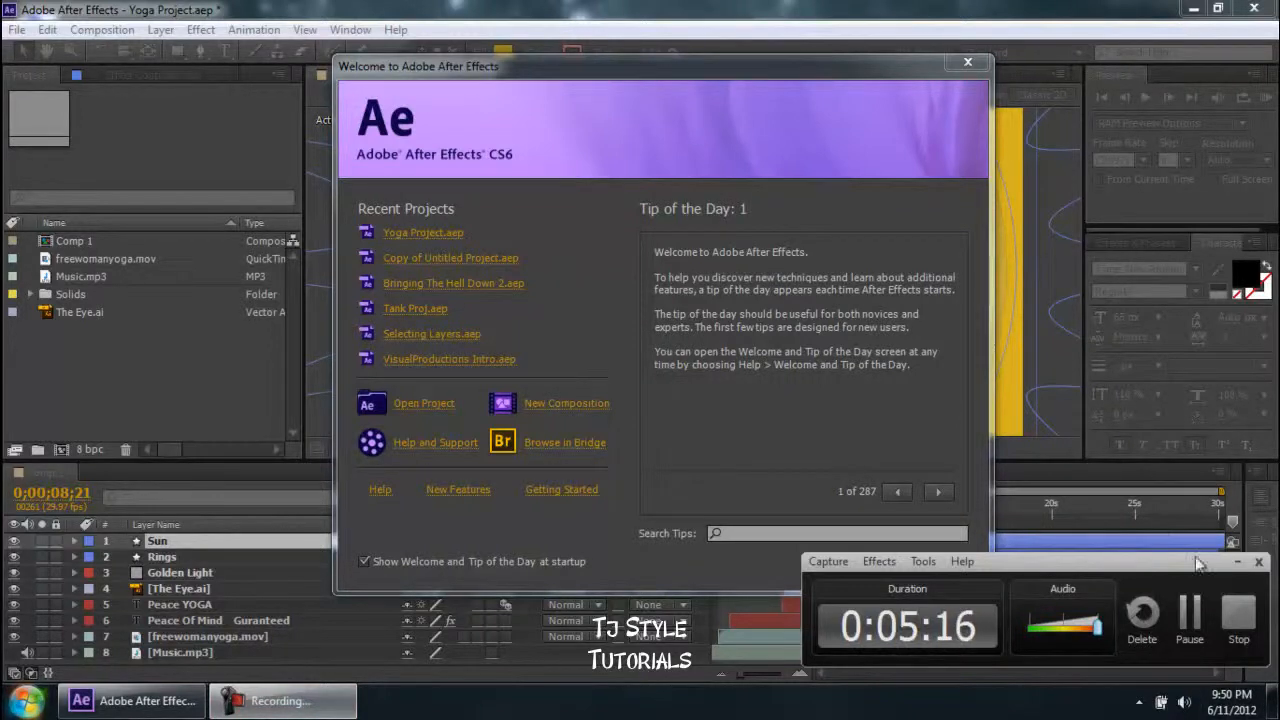
pyautogui.click(1236, 566)
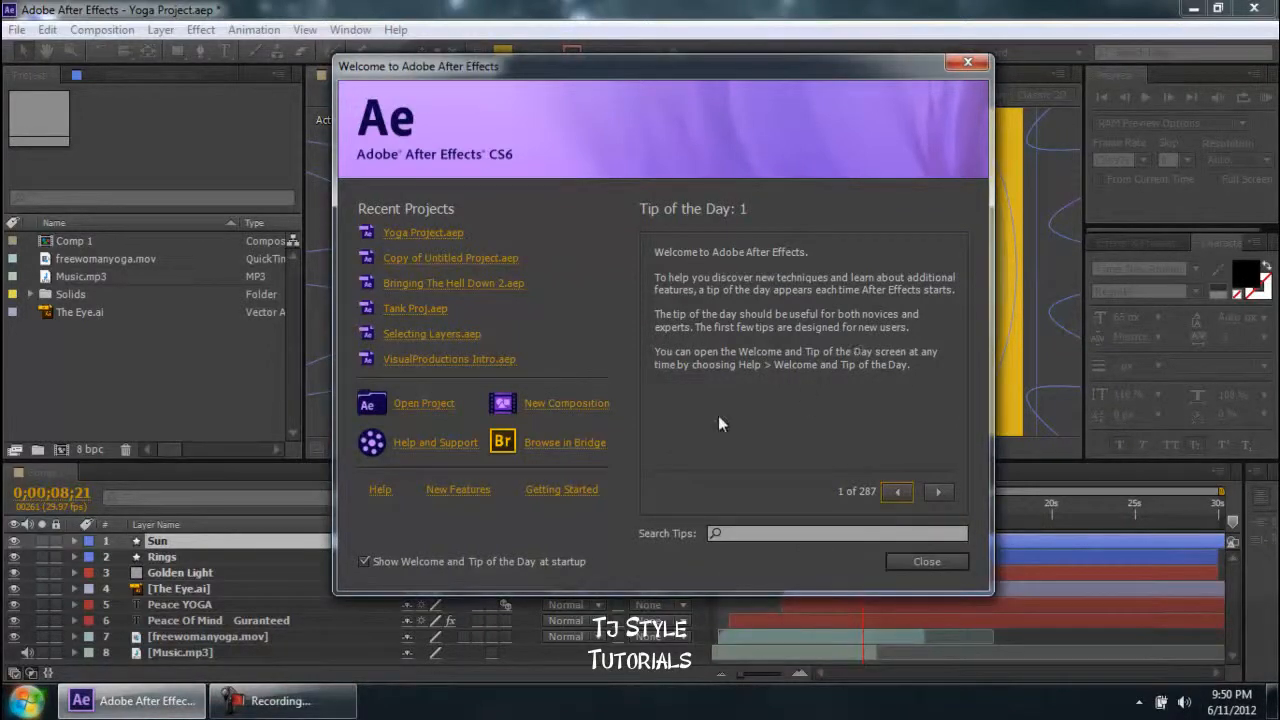
# Step: Start a new composition from the Welcome screen and name it TjStyle
pyautogui.click(572, 405)
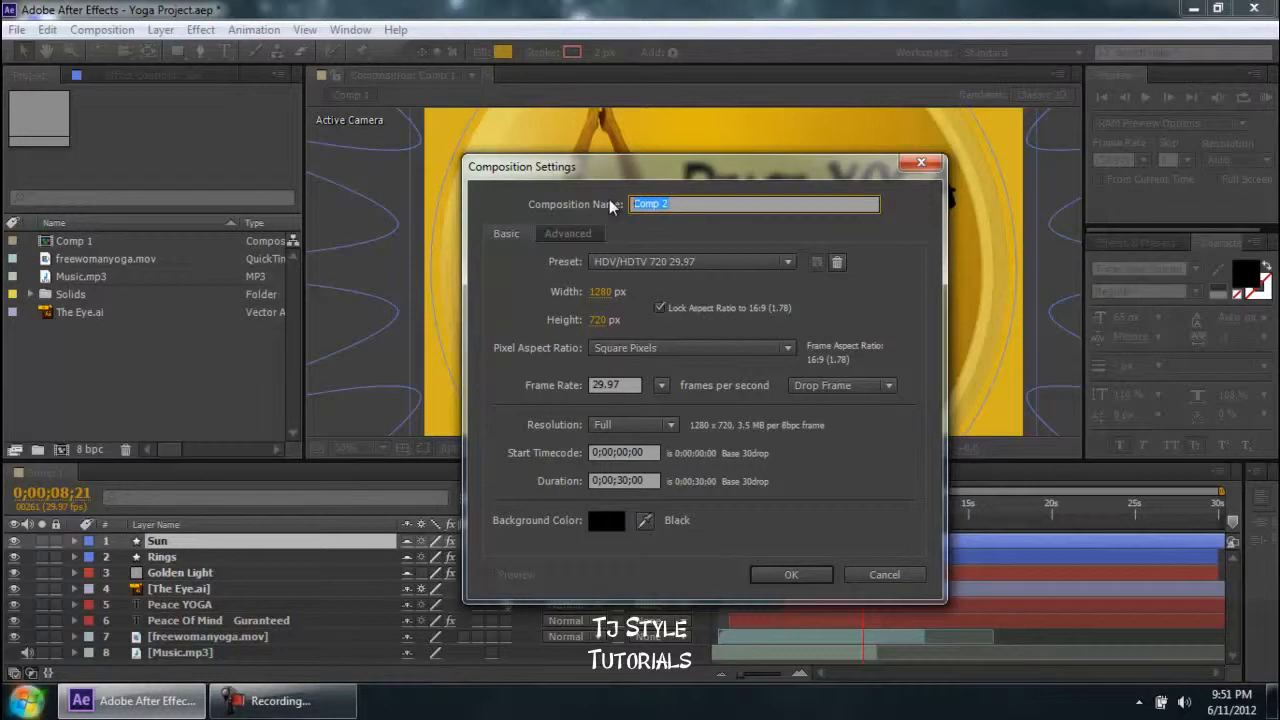
pyautogui.write('Introduction')
pyautogui.hotkey('ctrl', 'a')
pyautogui.write('TjSty')
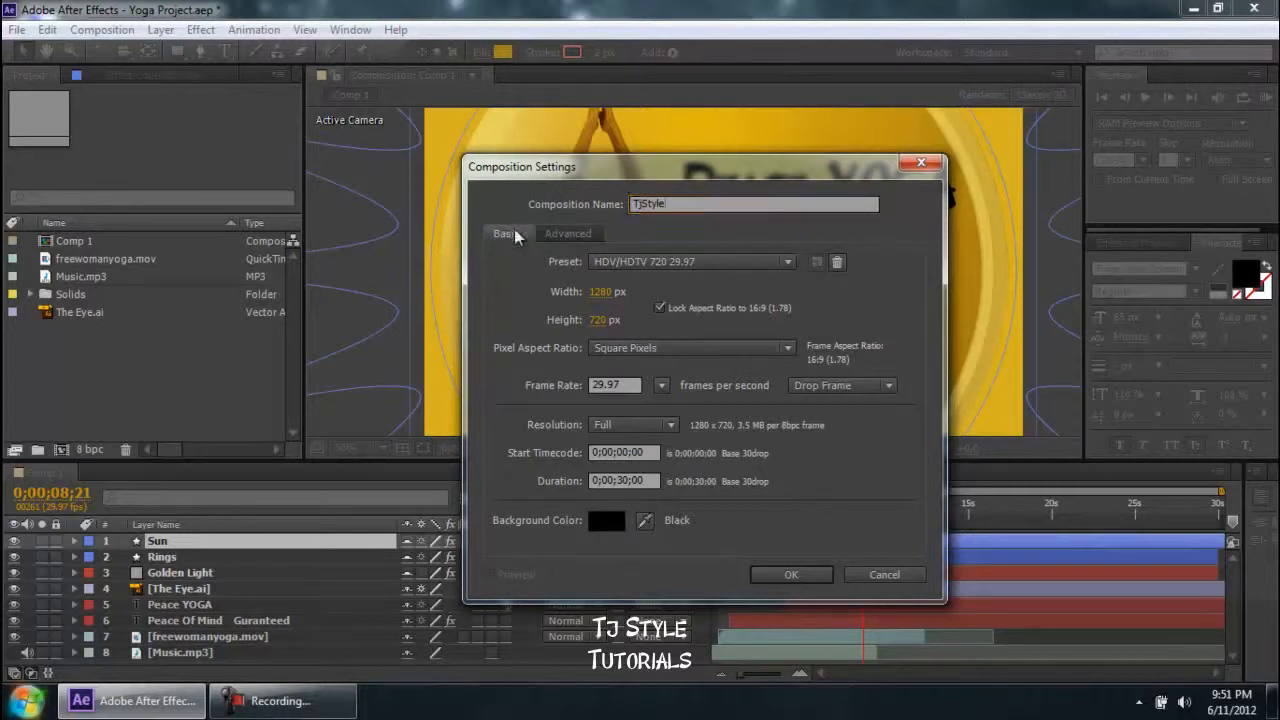
# Step: Review the advanced composition settings and the list of presets, and move the dialog clear of the yoga composition
pyautogui.click(561, 231)
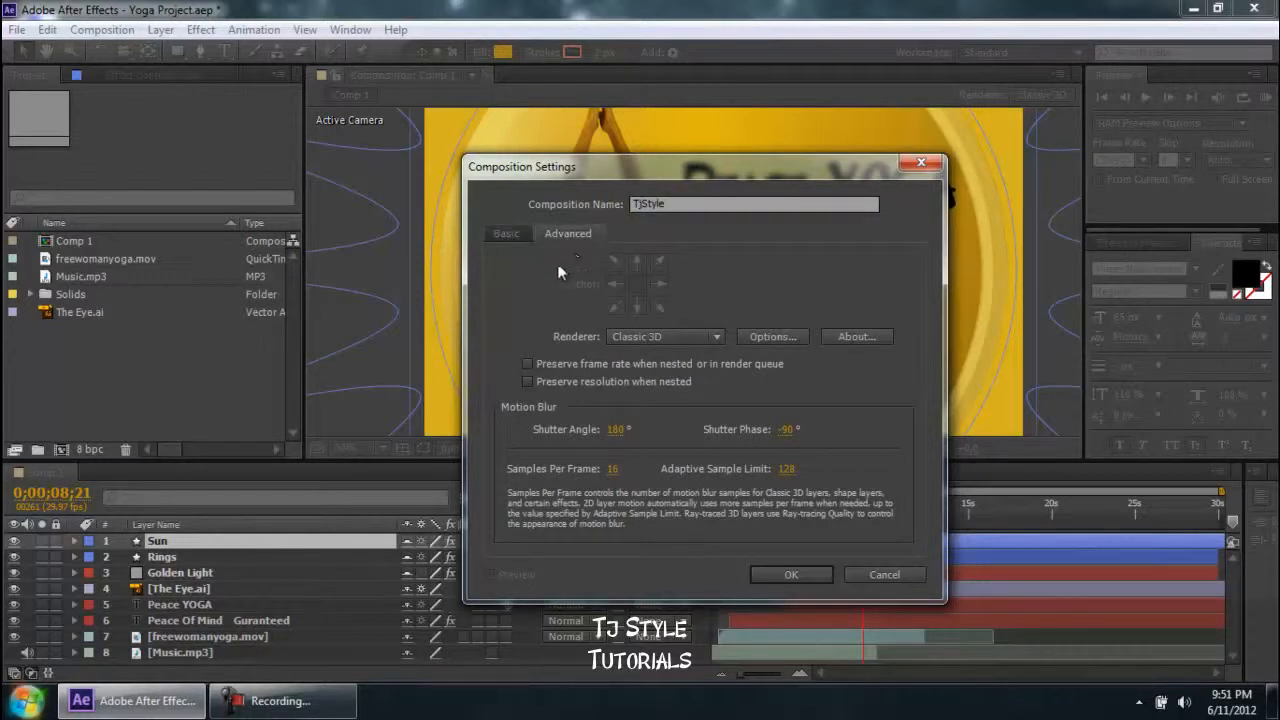
pyautogui.click(517, 233)
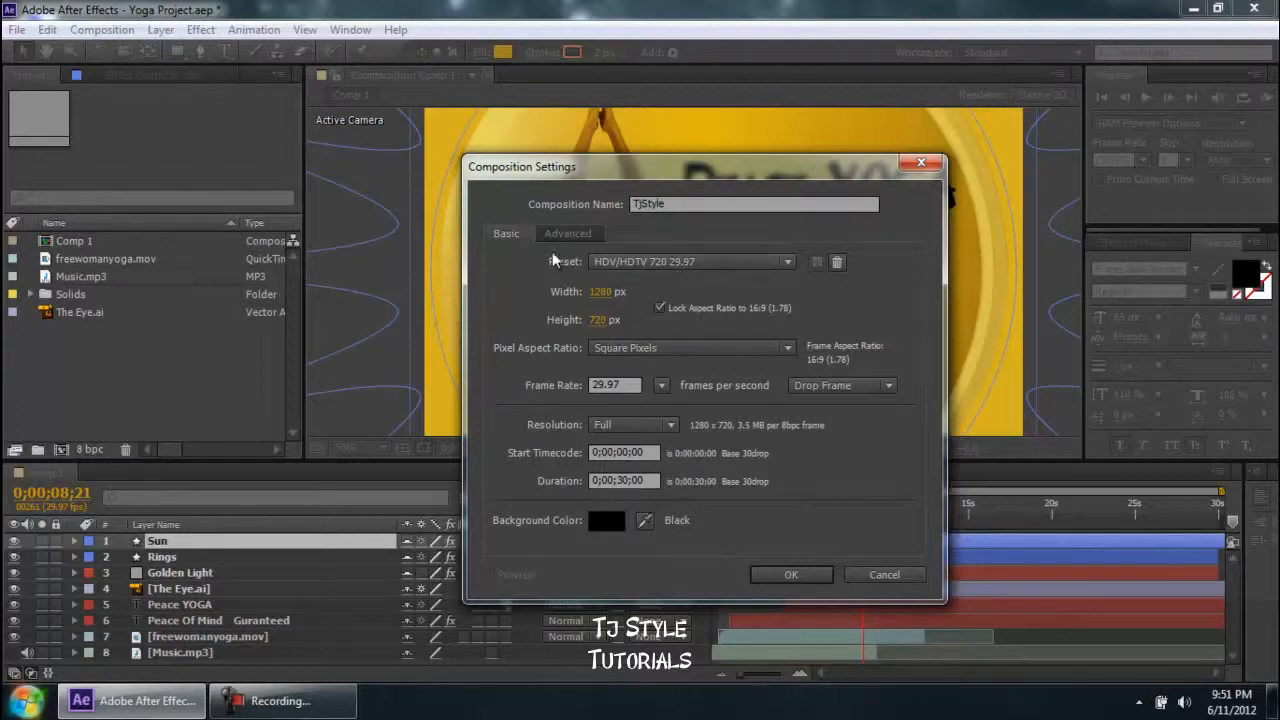
pyautogui.click(626, 264)
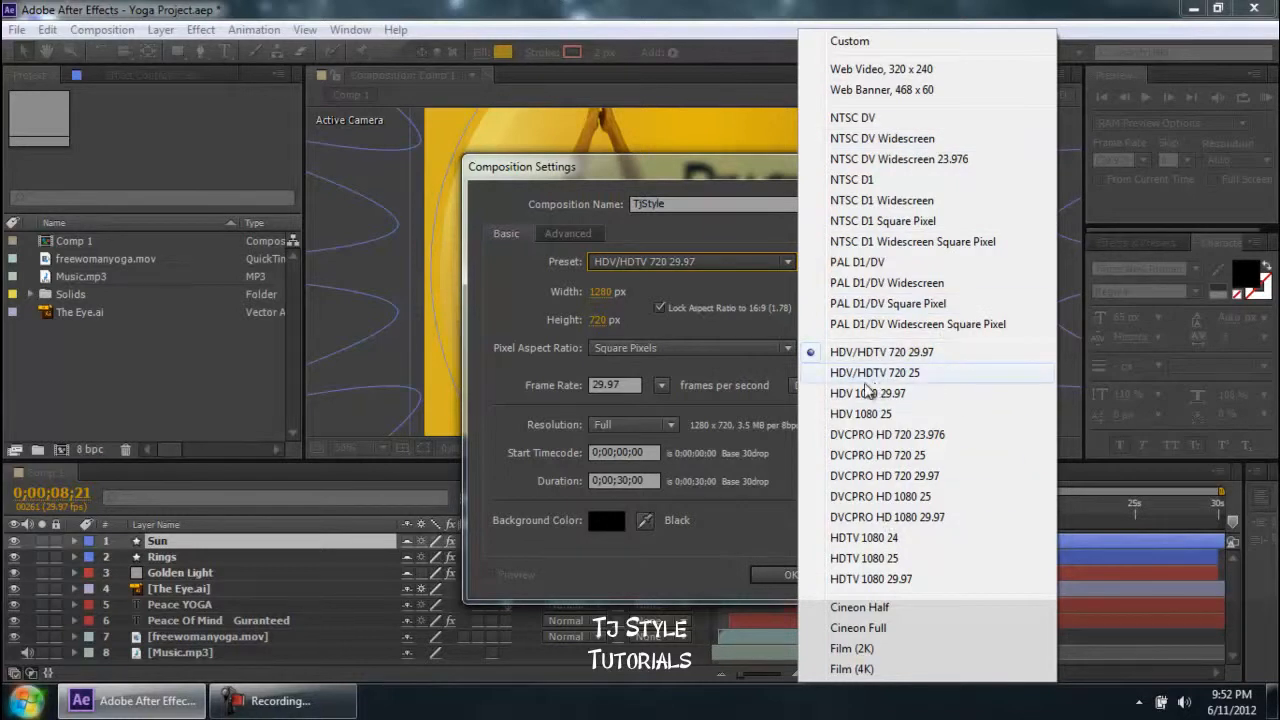
pyautogui.click(670, 182)
pyautogui.moveTo(755, 180); pyautogui.dragTo(437, 489)
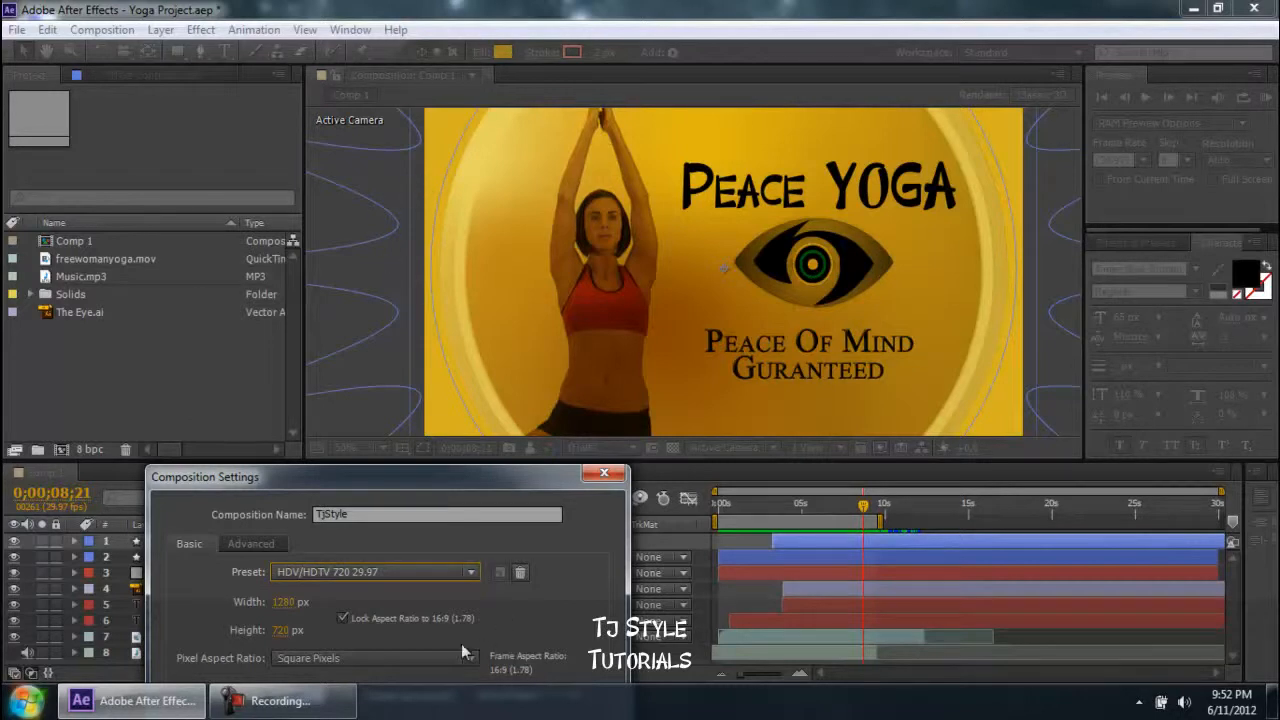
pyautogui.click(329, 700)
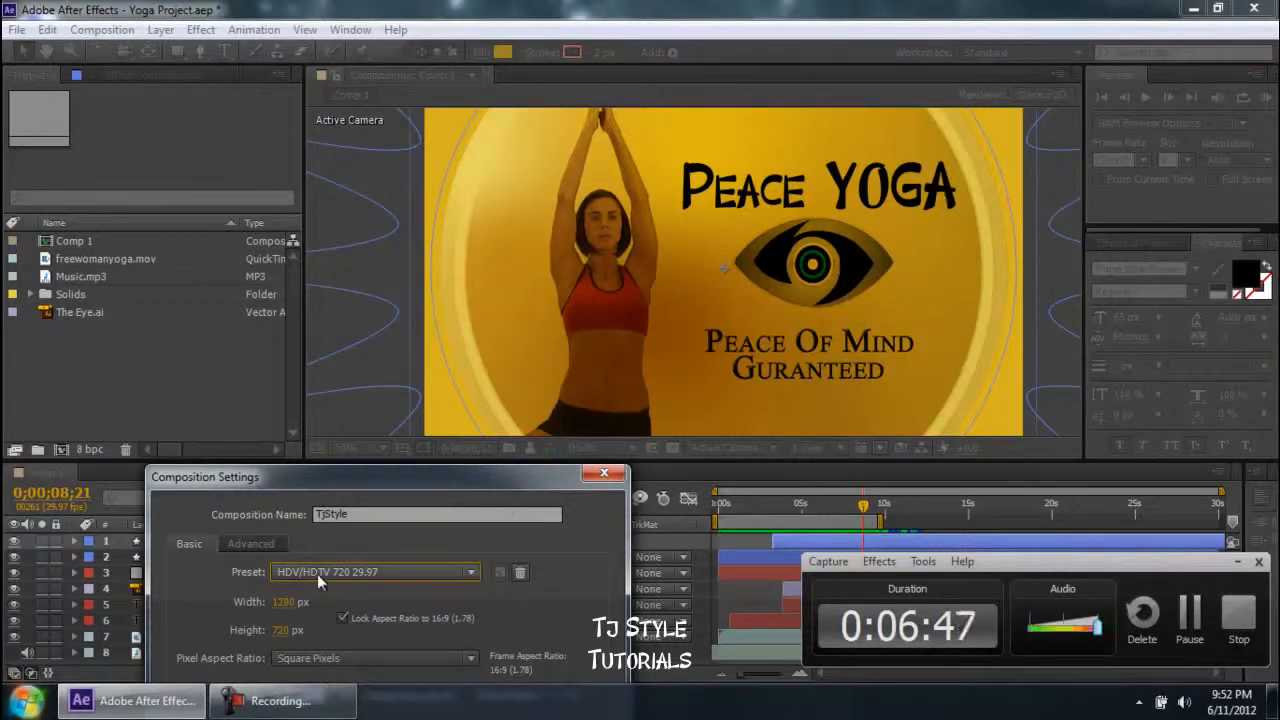
# Step: Try the PAL D1/DV Widescreen preset for the composition, shifting the dialog to compare with the existing picture
pyautogui.moveTo(418, 479); pyautogui.dragTo(667, 126)
pyautogui.click(672, 212)
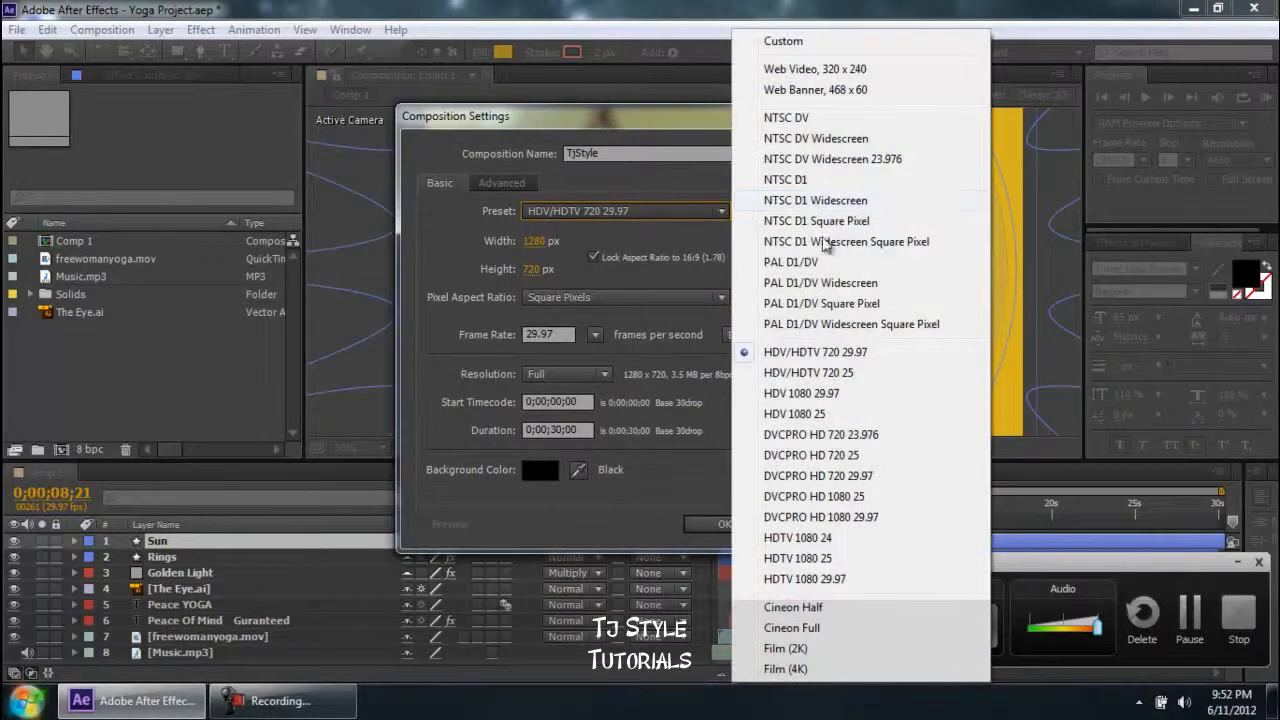
pyautogui.click(838, 285)
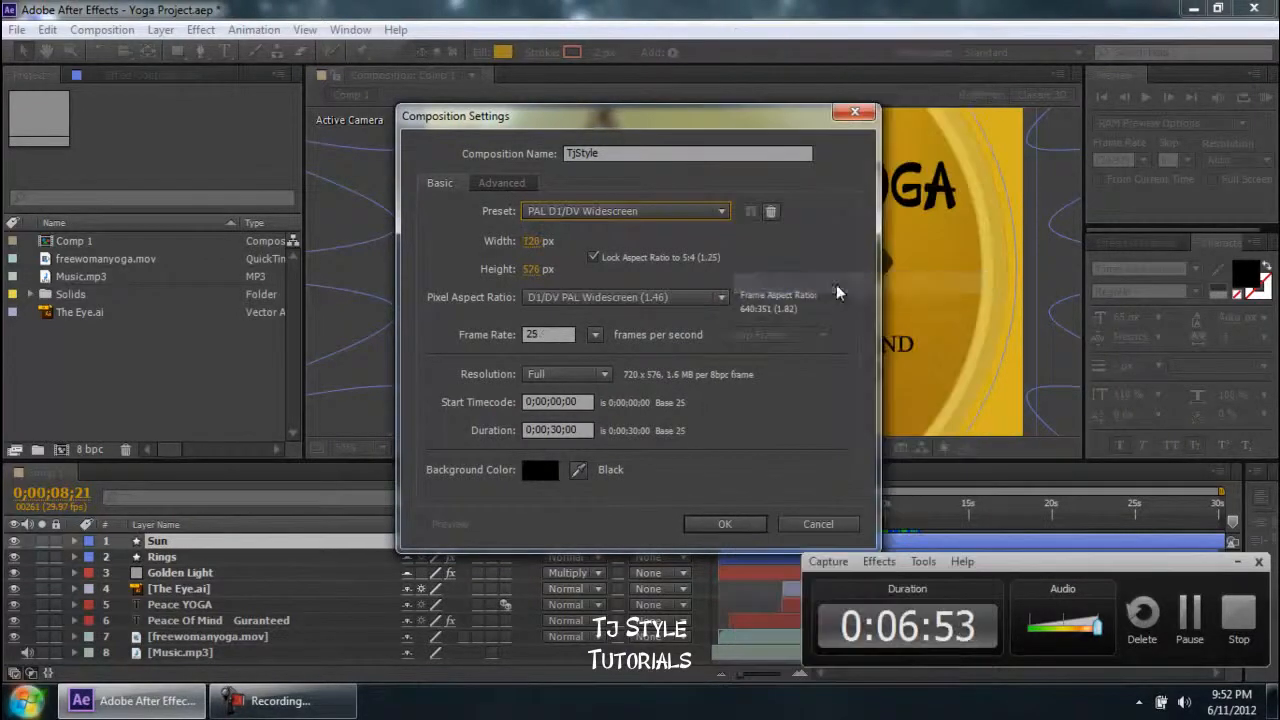
pyautogui.moveTo(618, 118); pyautogui.dragTo(535, 257)
pyautogui.moveTo(535, 303); pyautogui.dragTo(360, 466)
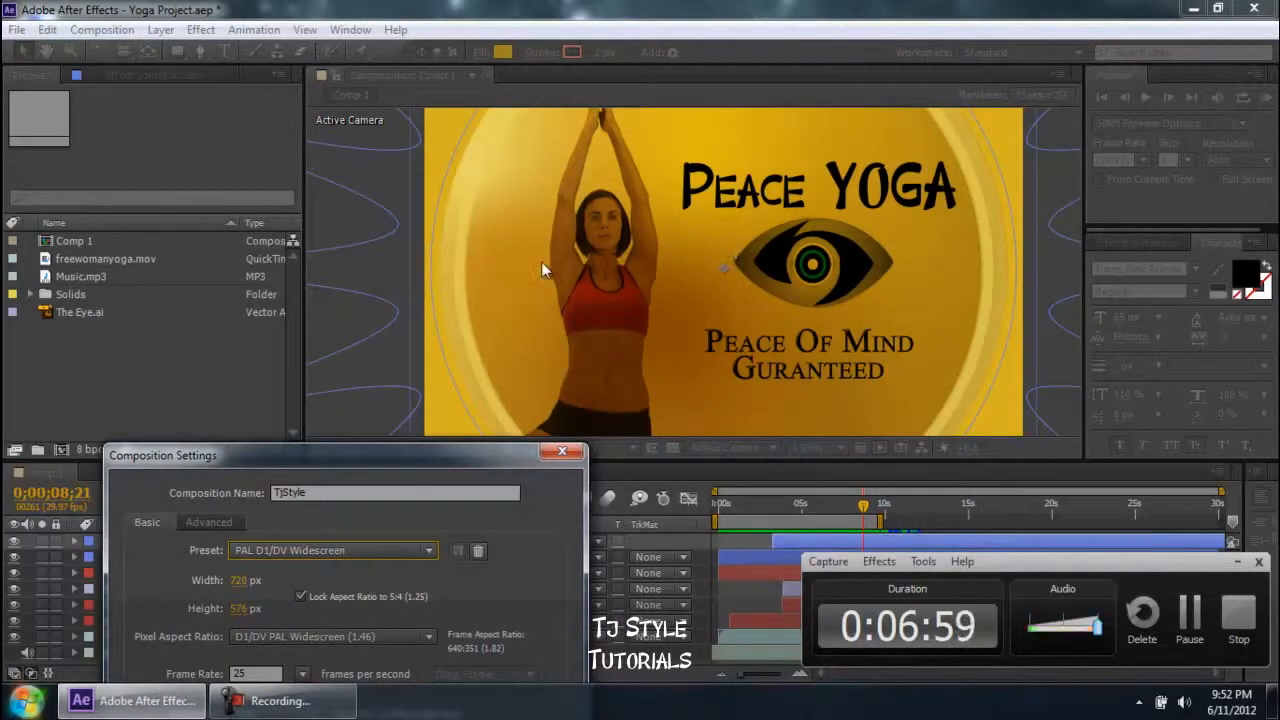
pyautogui.moveTo(427, 448); pyautogui.dragTo(737, 89)
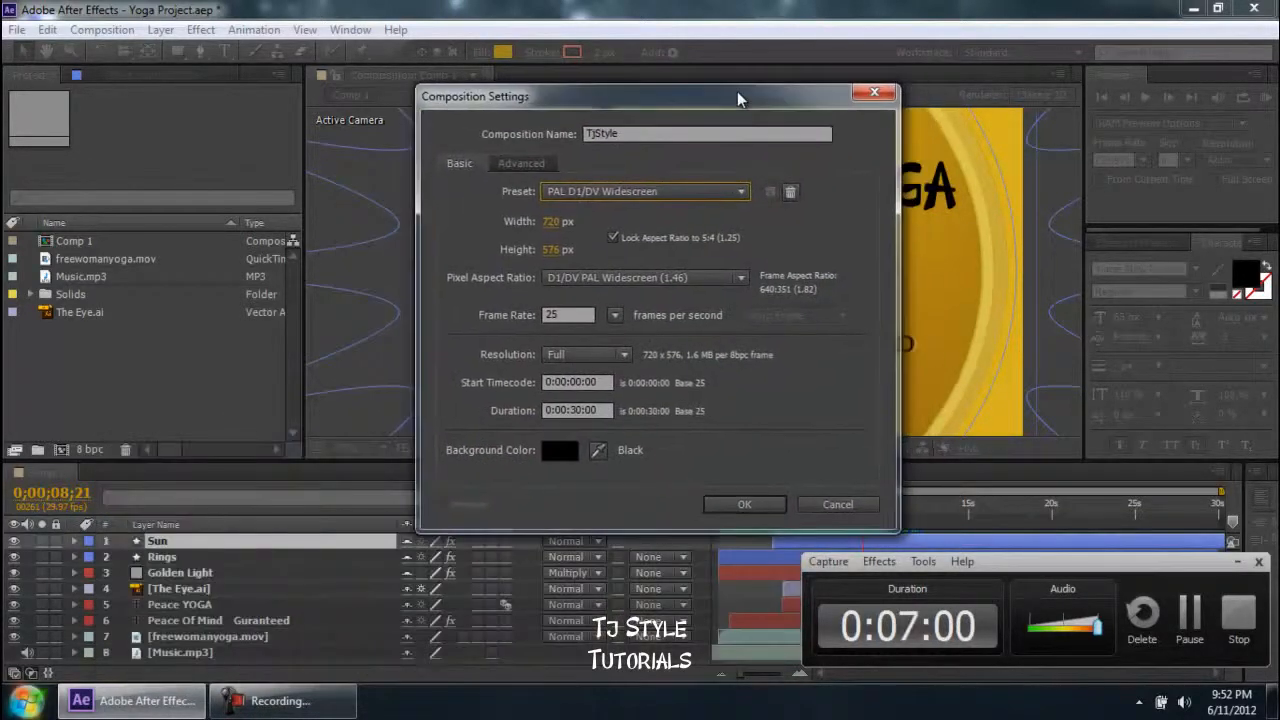
# Step: Set the composition preset to HDV/HDTV 720 29.97 and move the dialog partly off the preview
pyautogui.click(679, 204)
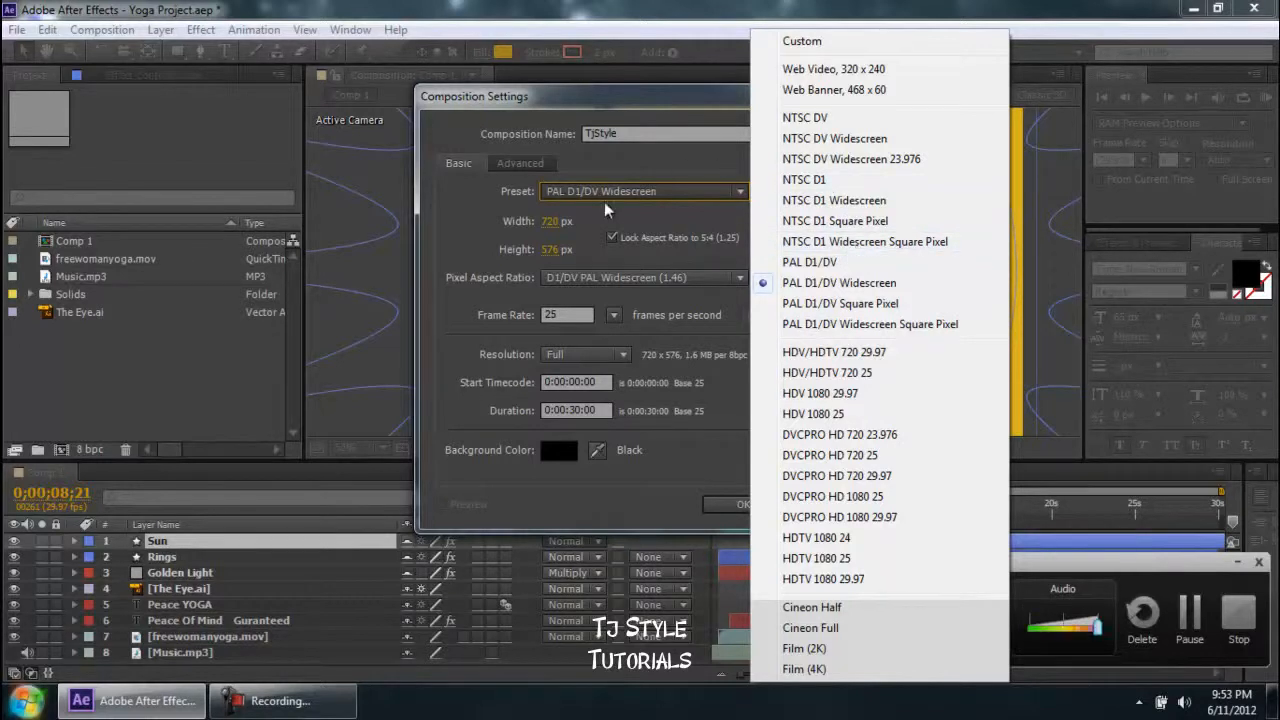
pyautogui.click(880, 356)
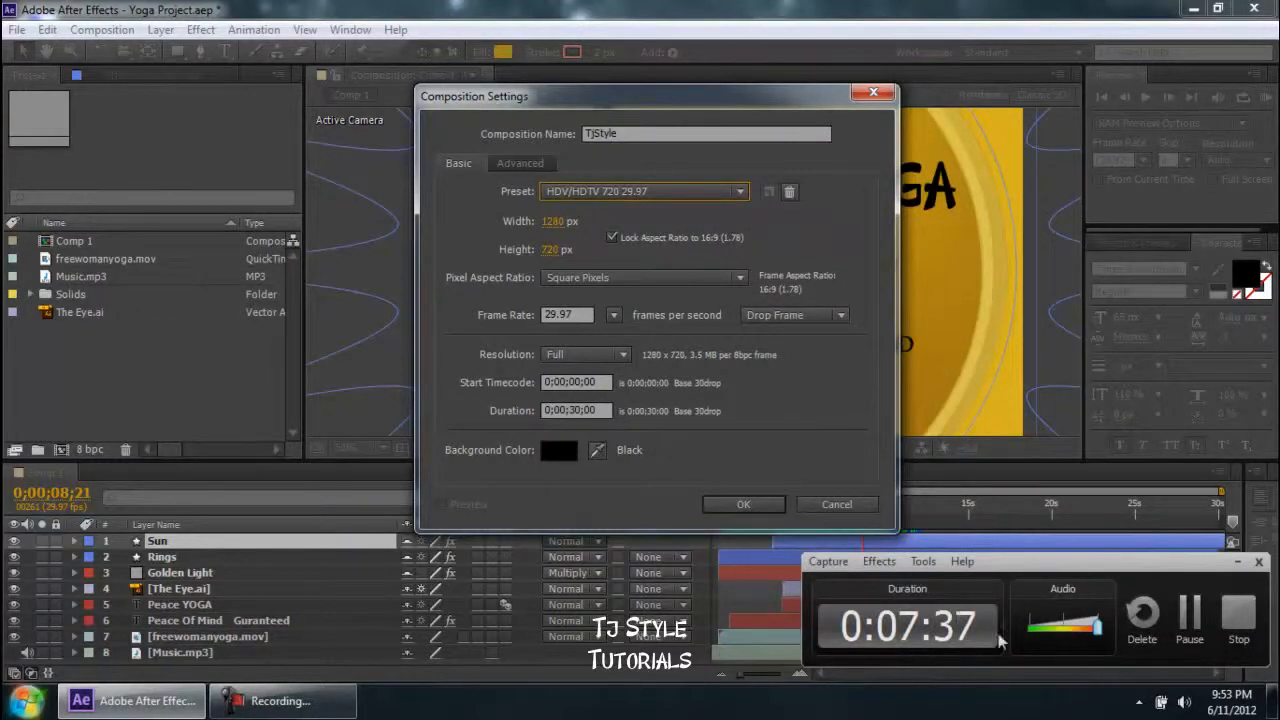
pyautogui.click(1240, 565)
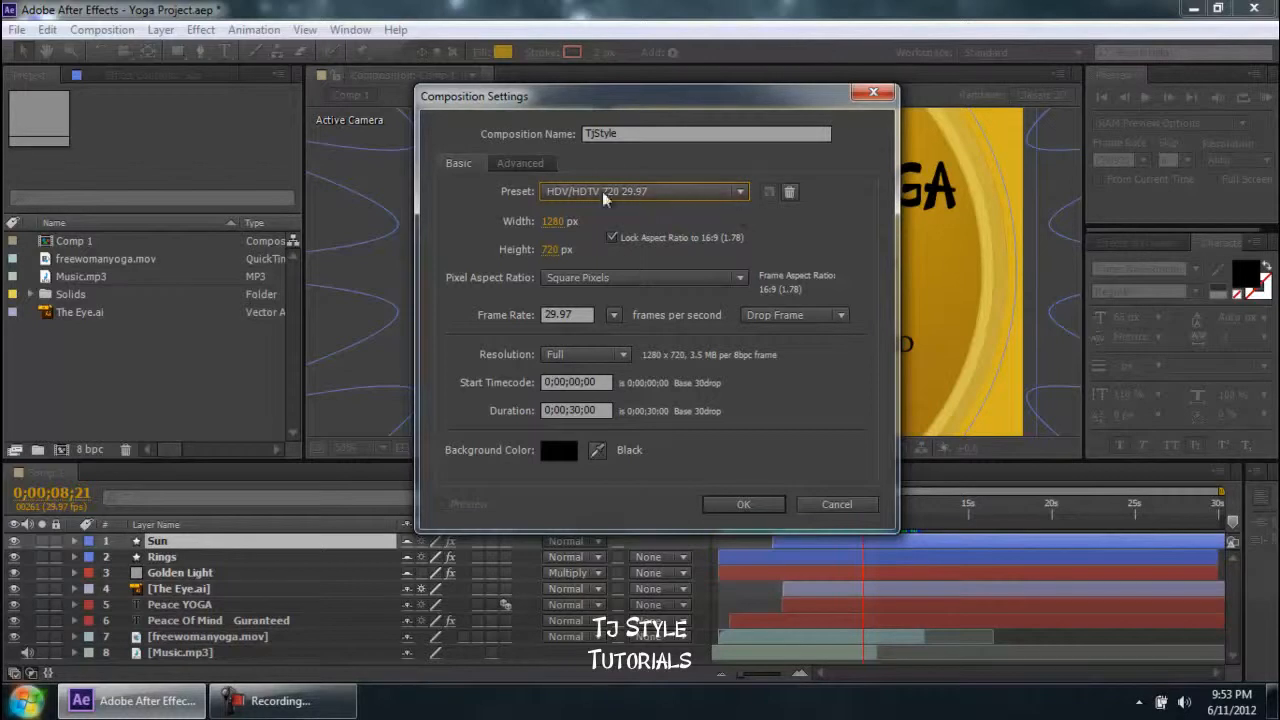
pyautogui.moveTo(628, 104); pyautogui.dragTo(468, 190)
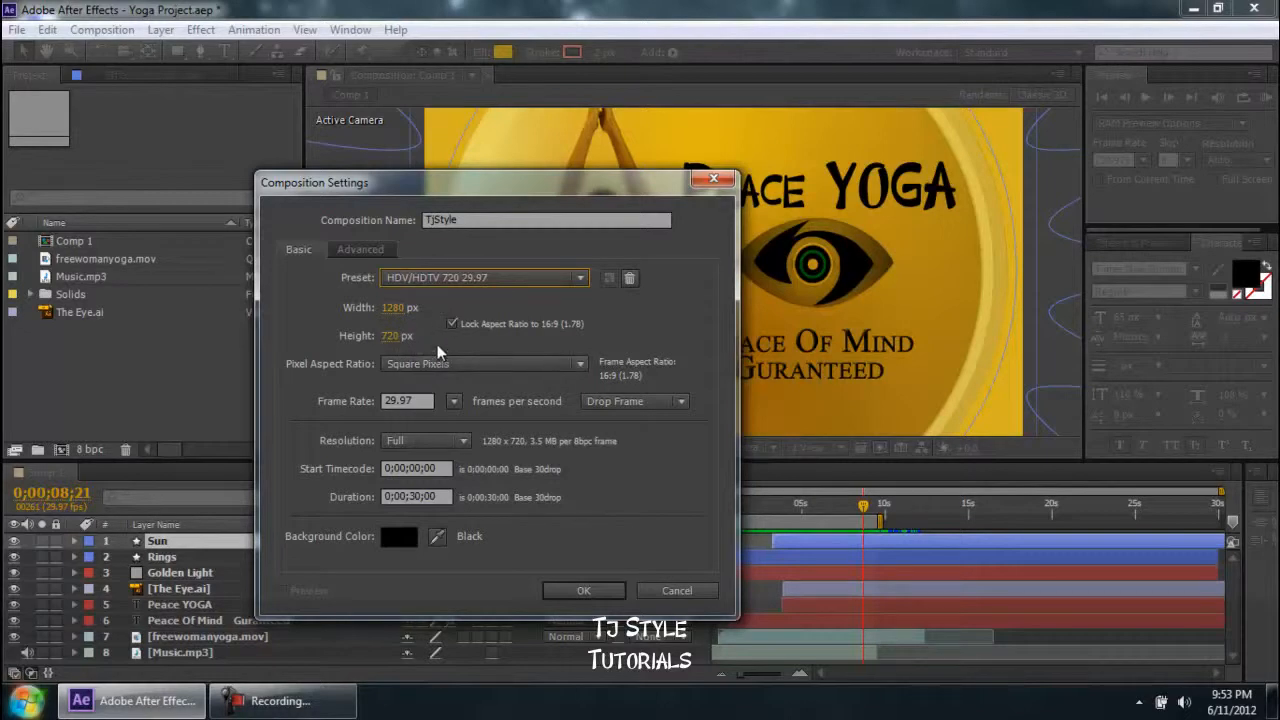
# Step: Try a composition width of 78 px with the aspect ratio locked, and undo the width change
pyautogui.moveTo(391, 308)
pyautogui.mouseDown()
pyautogui.moveTo(420, 308)
pyautogui.moveTo(391, 308)
pyautogui.mouseUp()
pyautogui.click(392, 308)
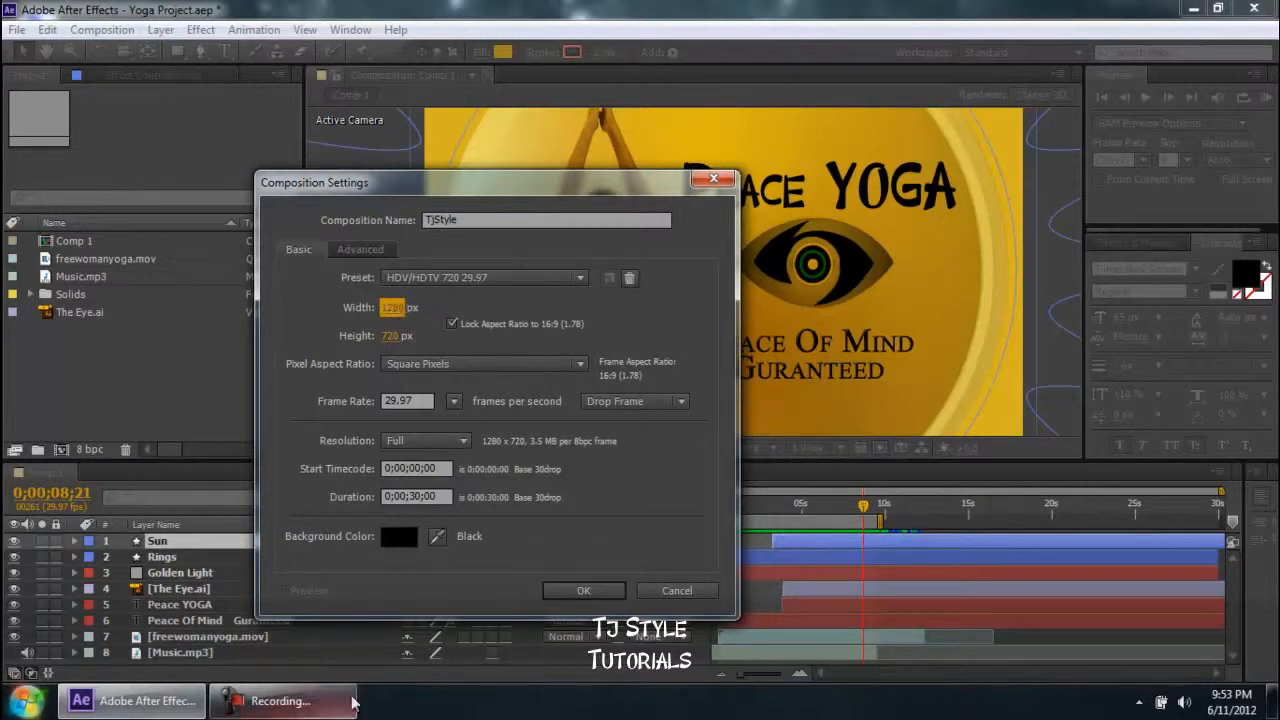
pyautogui.click(280, 701)
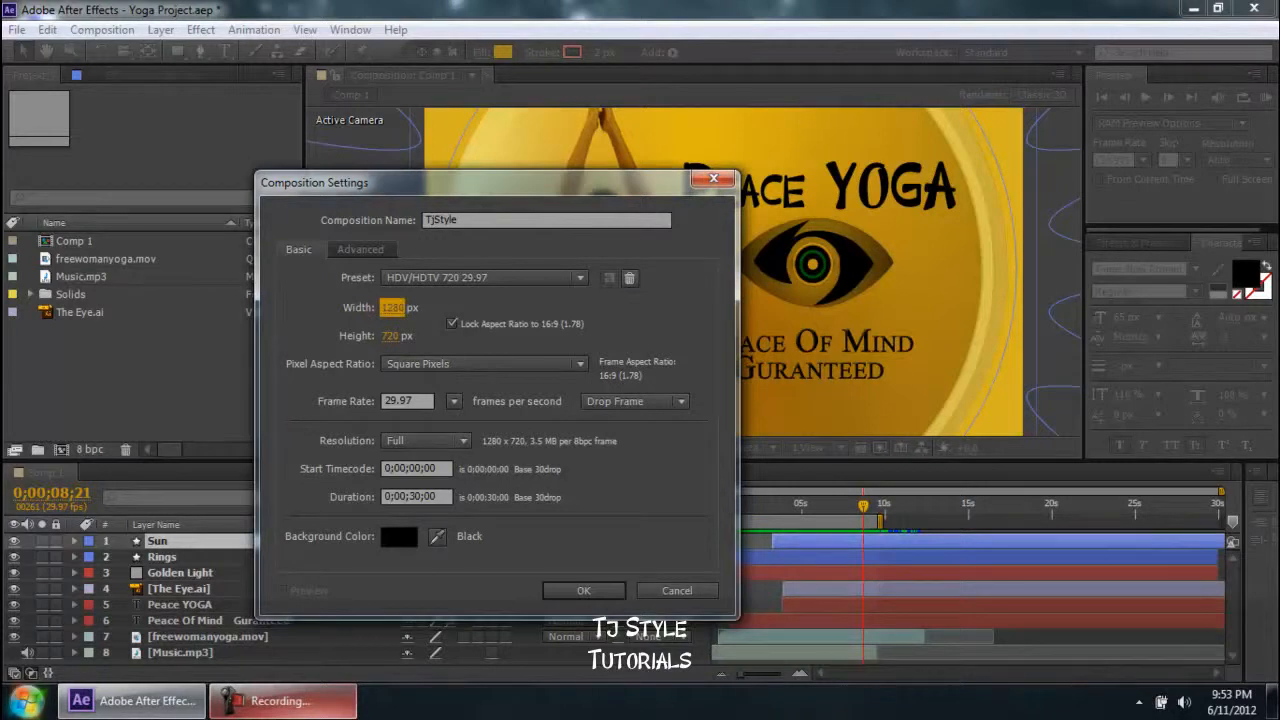
pyautogui.click(389, 311)
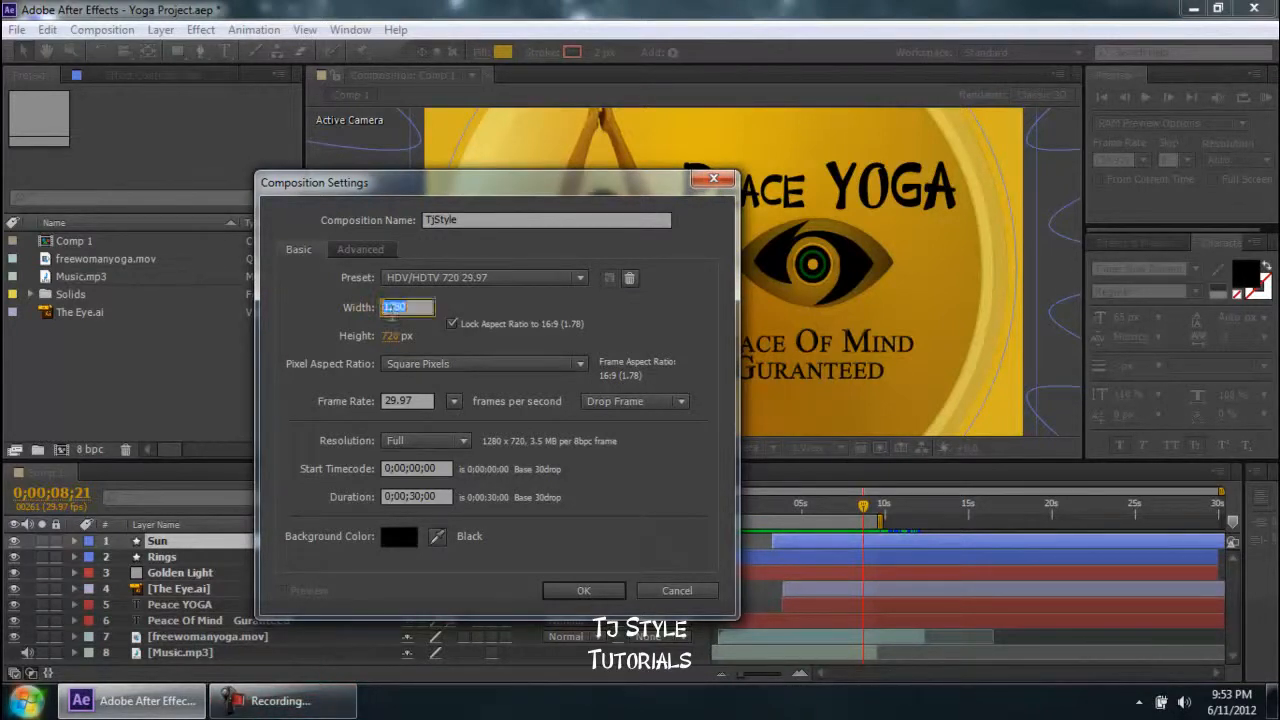
pyautogui.write('78')
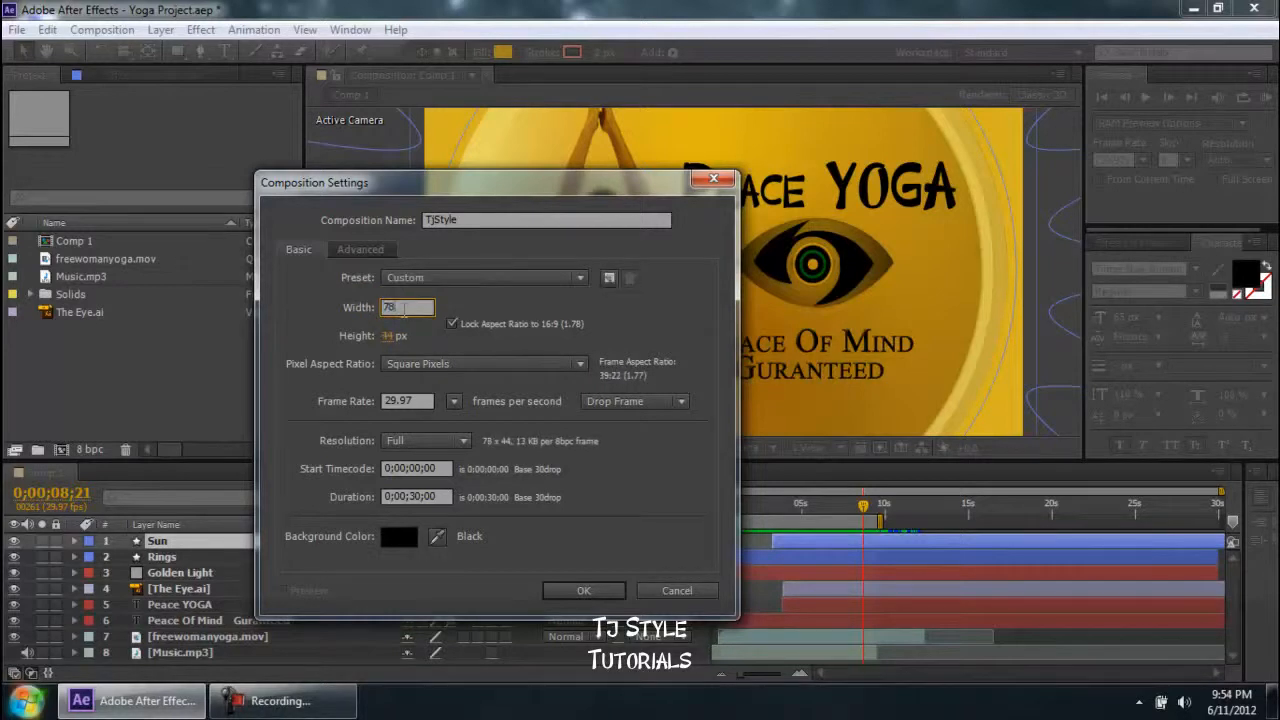
pyautogui.hotkey('ctrl', 'z')
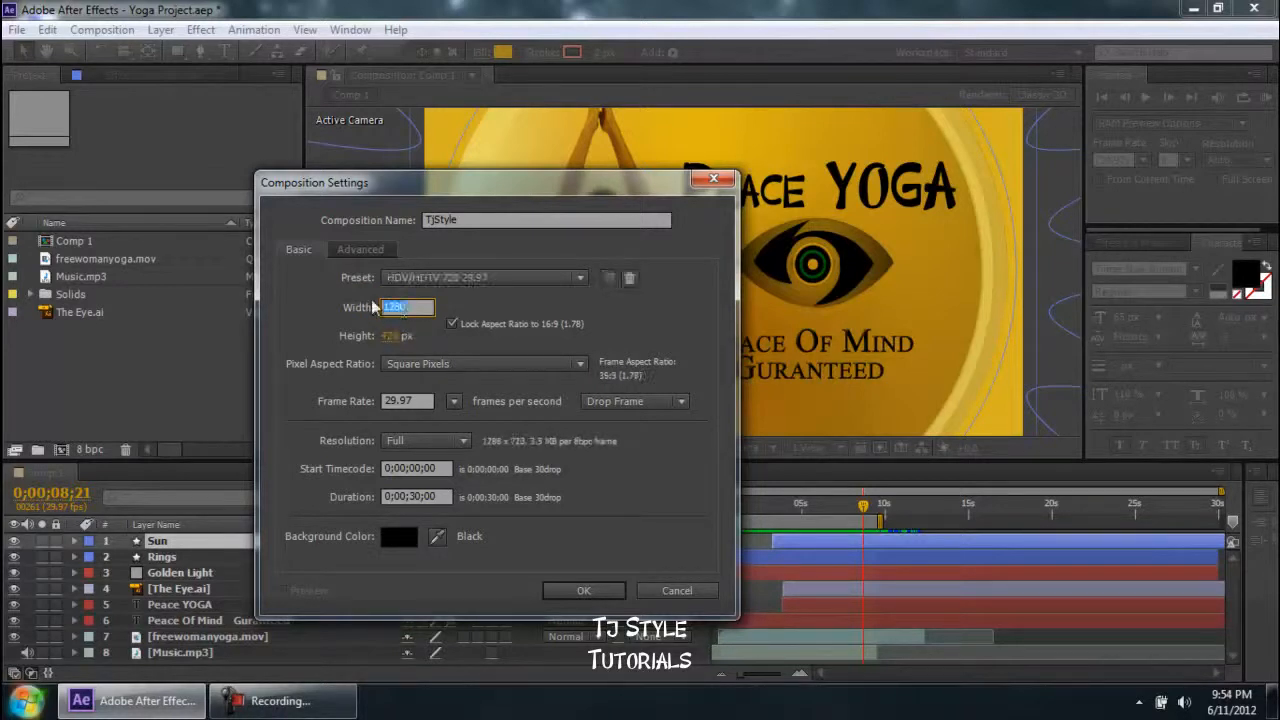
pyautogui.click(312, 303)
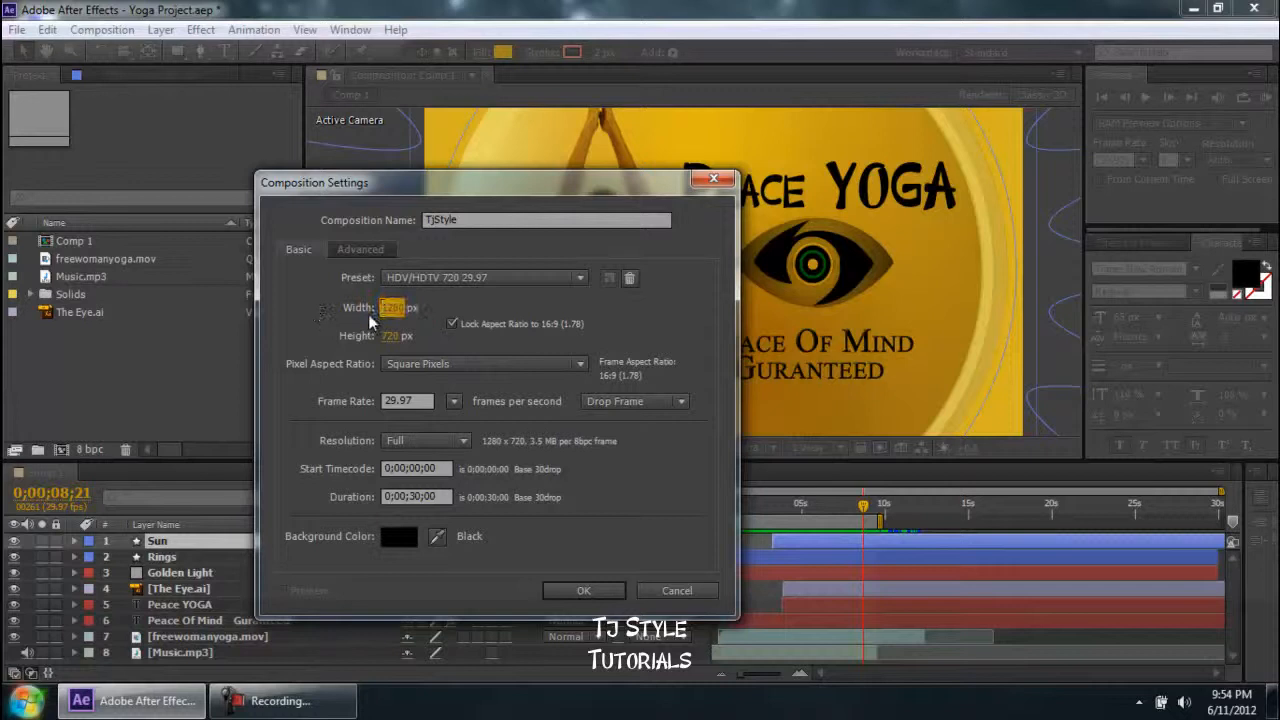
# Step: Unlock the aspect ratio, widen the composition to 1308 px and lock the ratio again
pyautogui.click(452, 324)
pyautogui.moveTo(401, 307); pyautogui.dragTo(432, 307)
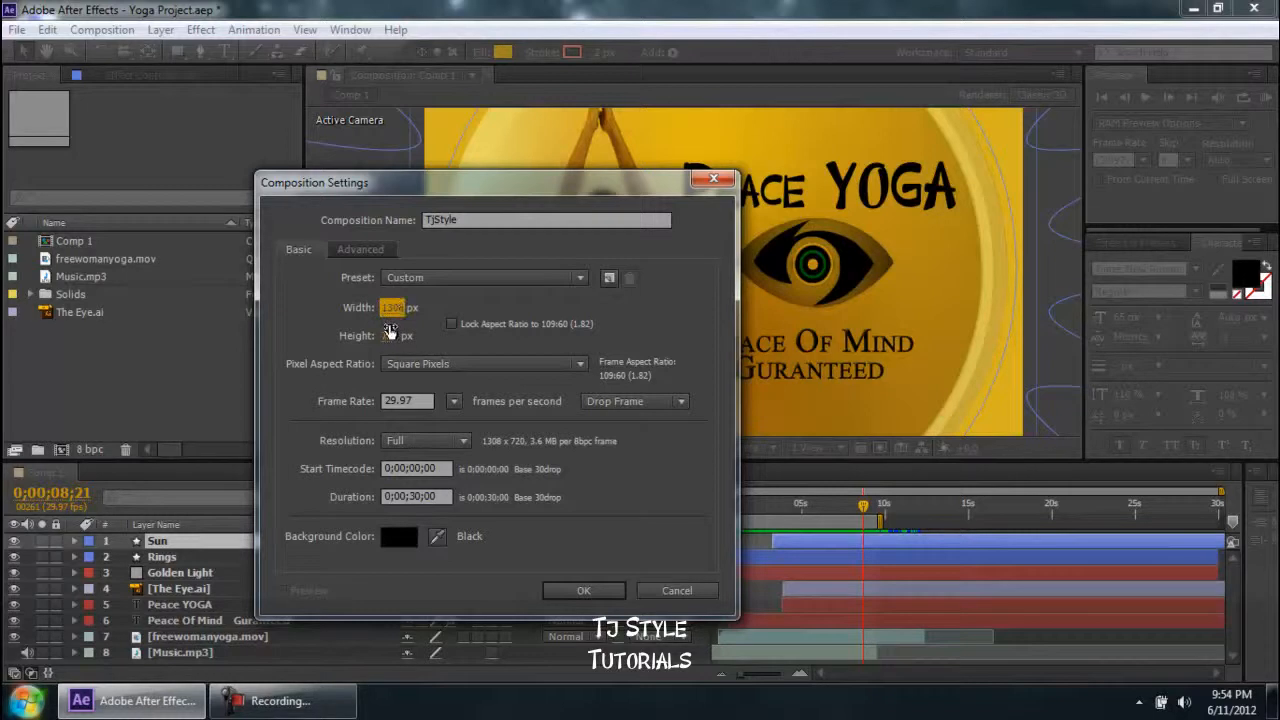
pyautogui.click(452, 324)
# Step: Set the composition width to 1280 px with the ratio locked and create the TjStyle composition
pyautogui.moveTo(400, 307); pyautogui.dragTo(440, 312)
pyautogui.click(392, 307)
pyautogui.write('1280')
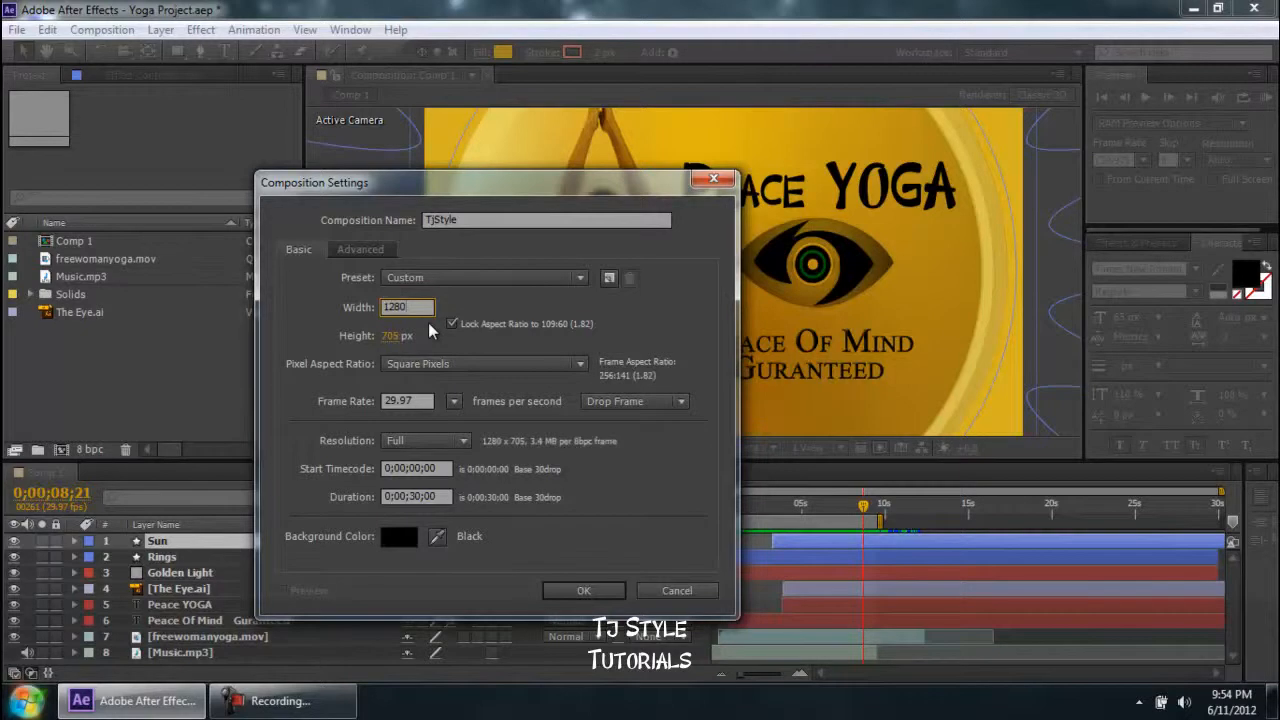
pyautogui.press('Return')
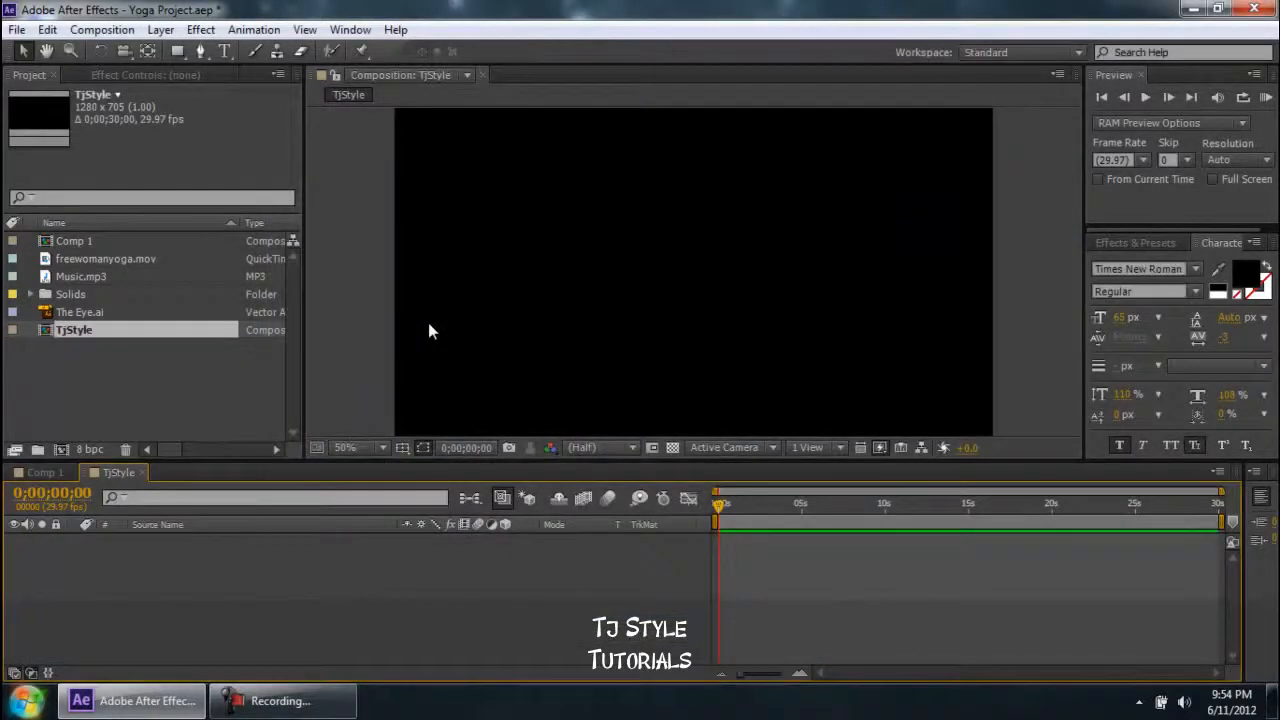
pyautogui.click(118, 400)
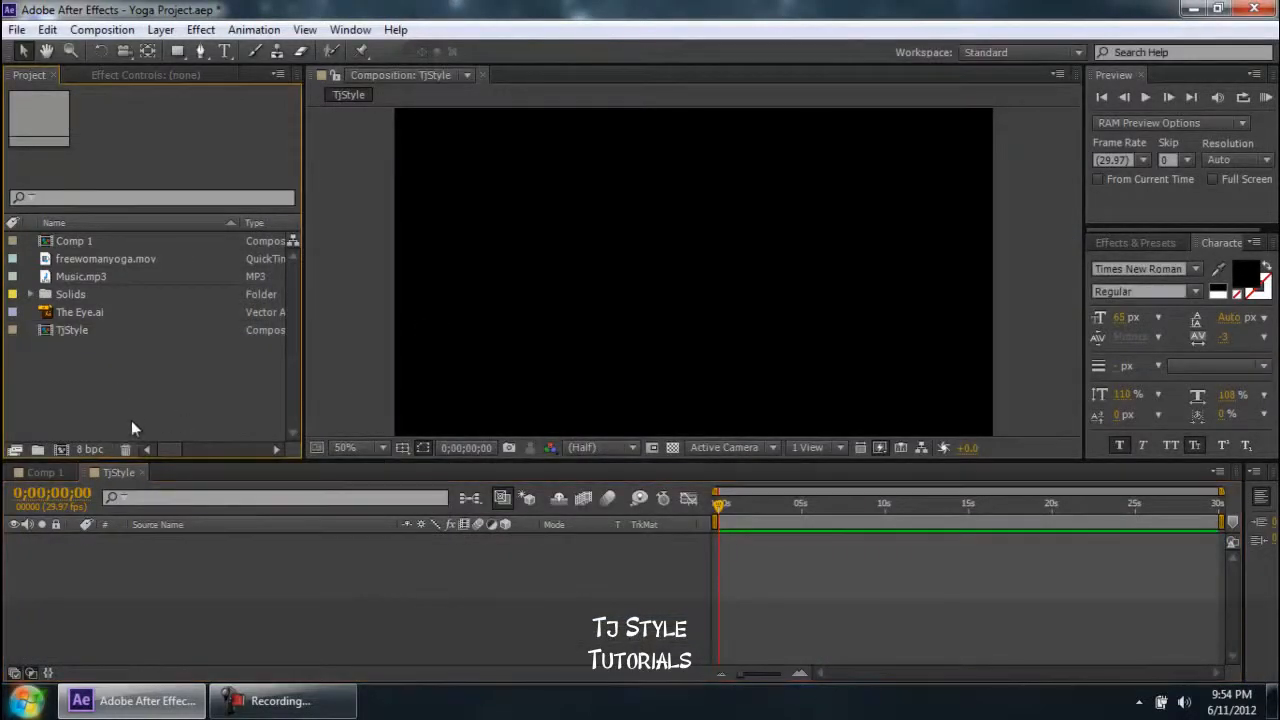
pyautogui.click(337, 712)
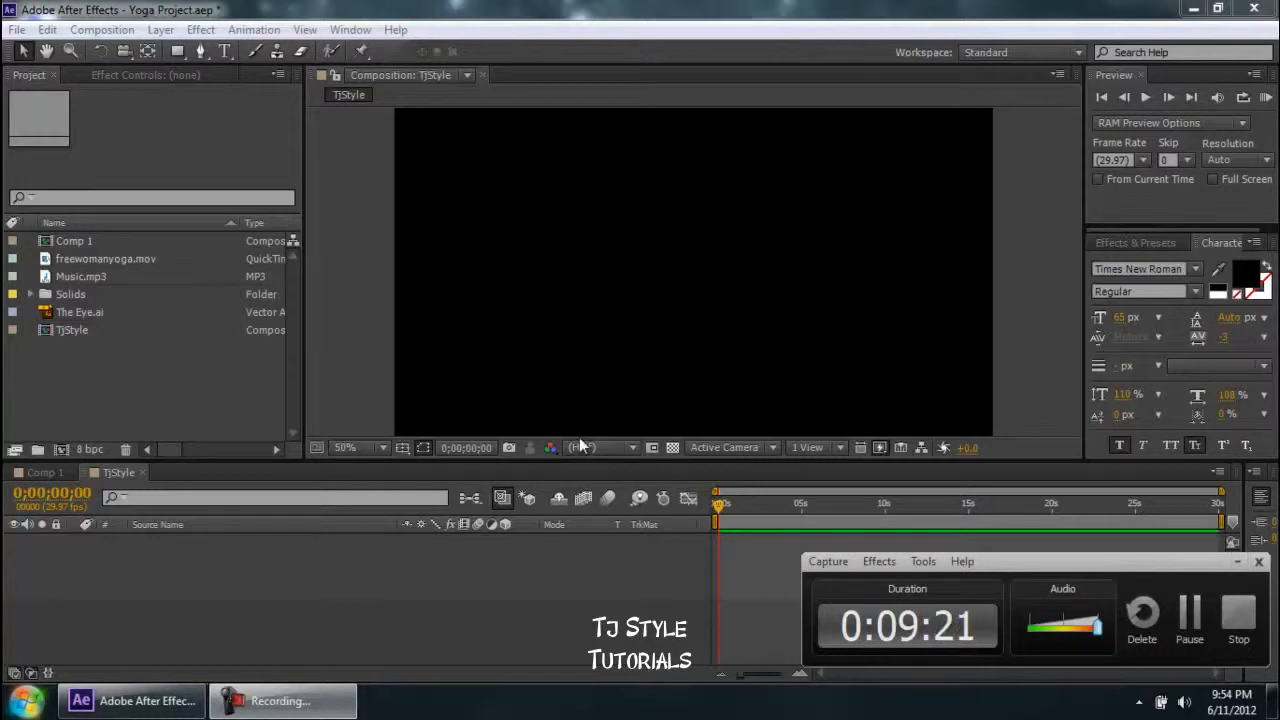
pyautogui.click(1238, 562)
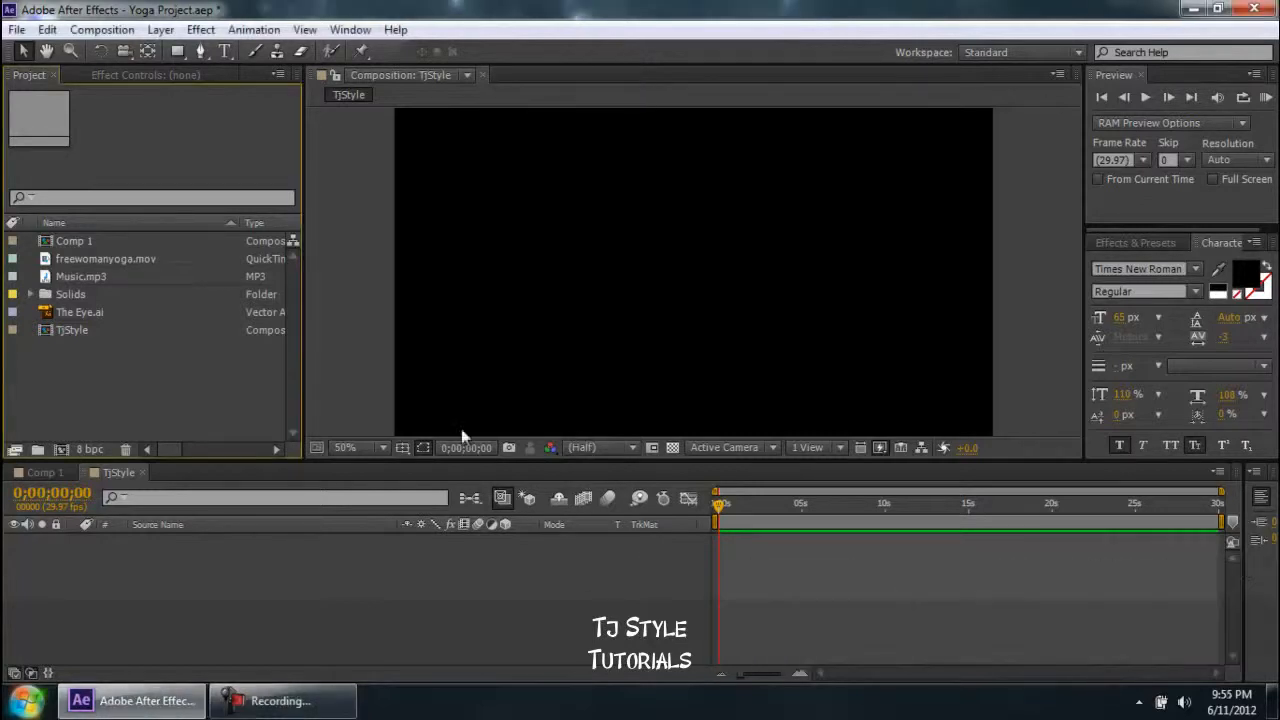
pyautogui.moveTo(186, 374); pyautogui.dragTo(85, 230)
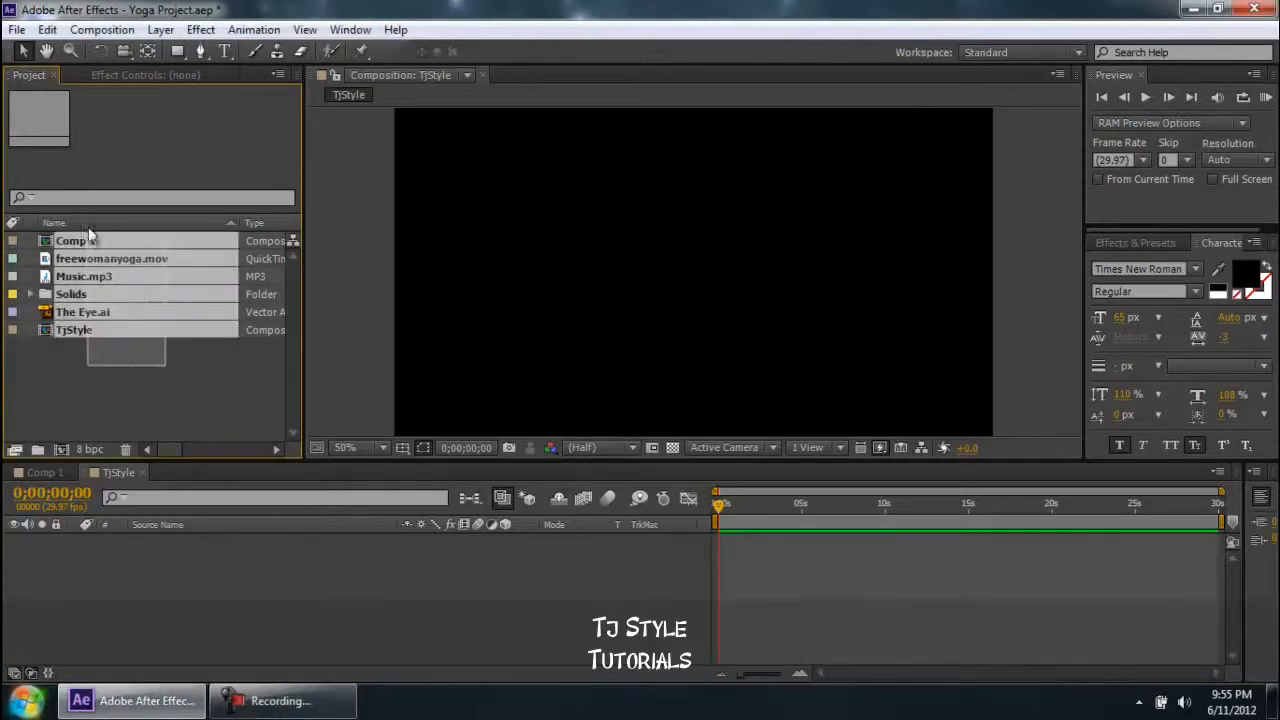
pyautogui.click(109, 381)
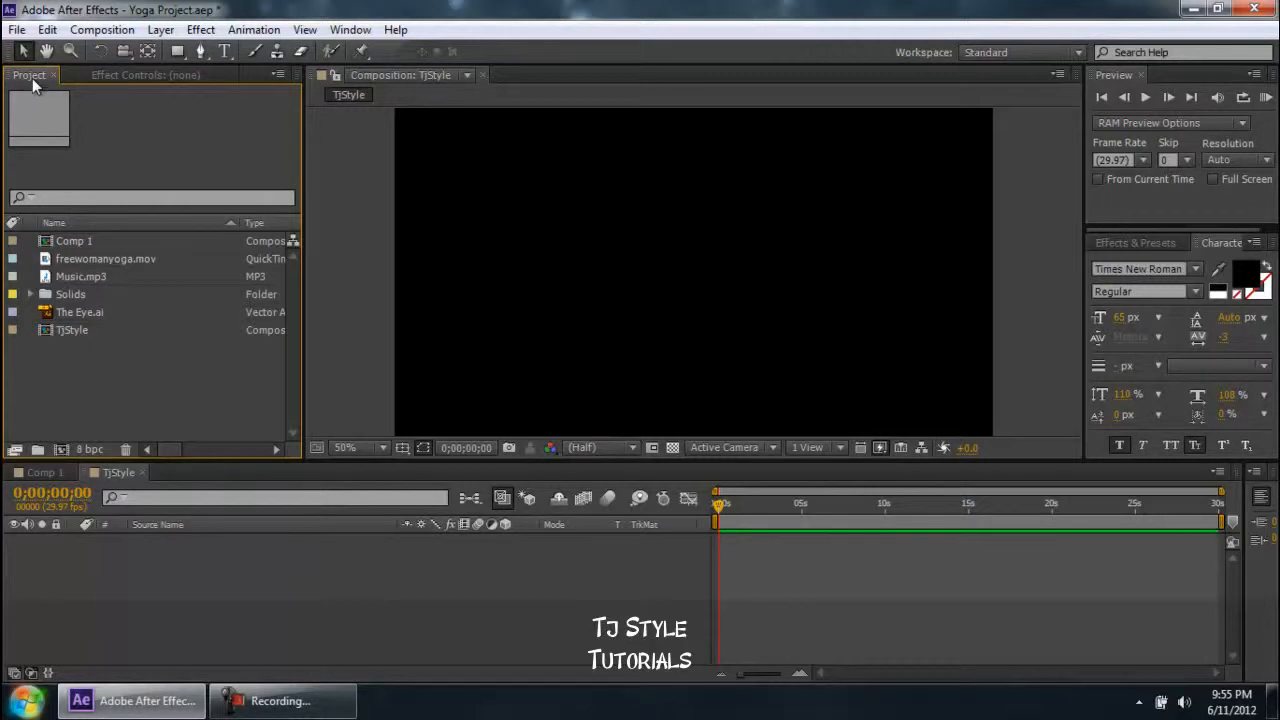
# Step: Start another new composition from the project and move its settings dialog over the preview area
pyautogui.click(60, 446)
pyautogui.moveTo(477, 188); pyautogui.dragTo(628, 149)
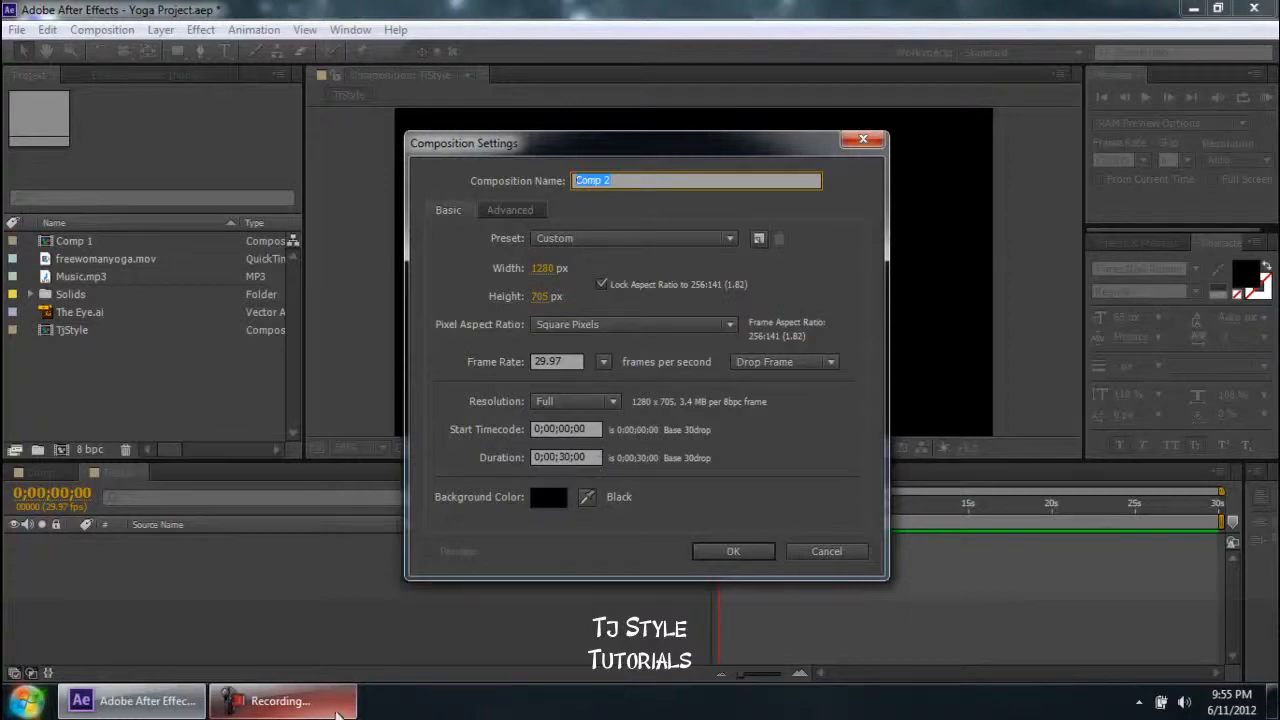
pyautogui.click(325, 706)
pyautogui.click(325, 706)
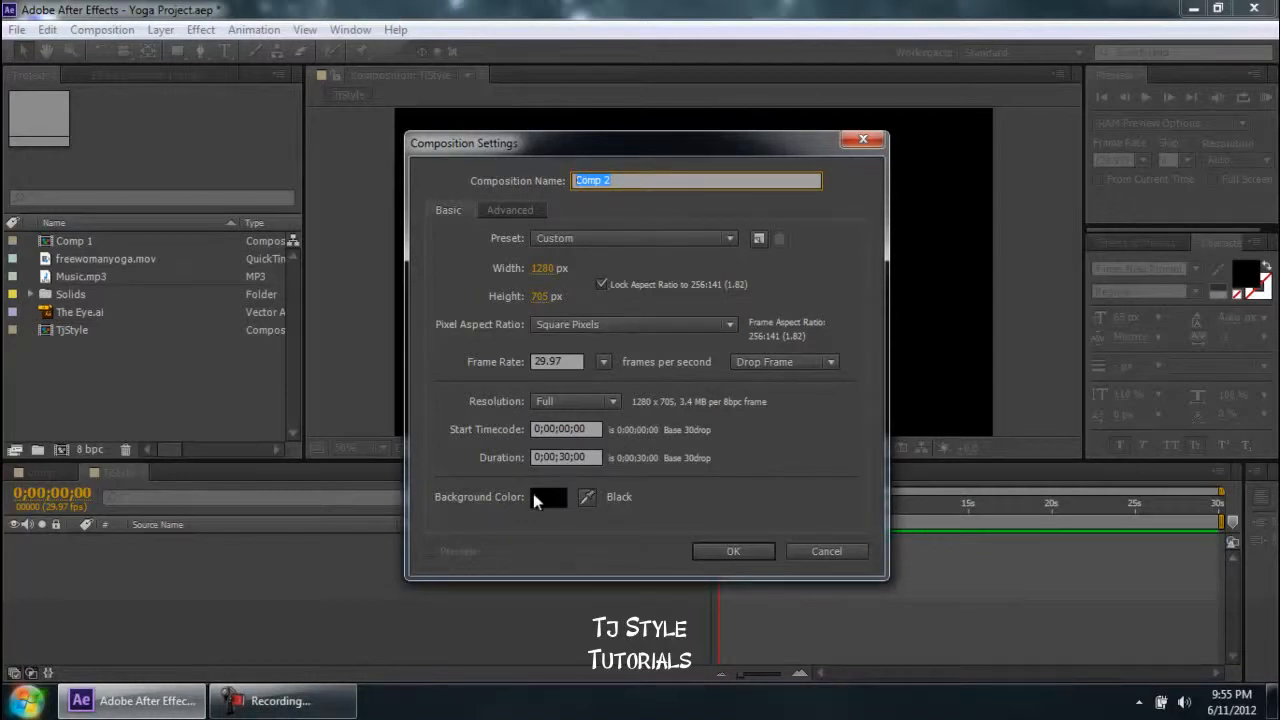
# Step: Try a pale gray-red background color (8C6D6D), set the background back to black and create the Comp 2 composition
pyautogui.click(558, 498)
pyautogui.moveTo(940, 503); pyautogui.dragTo(788, 517)
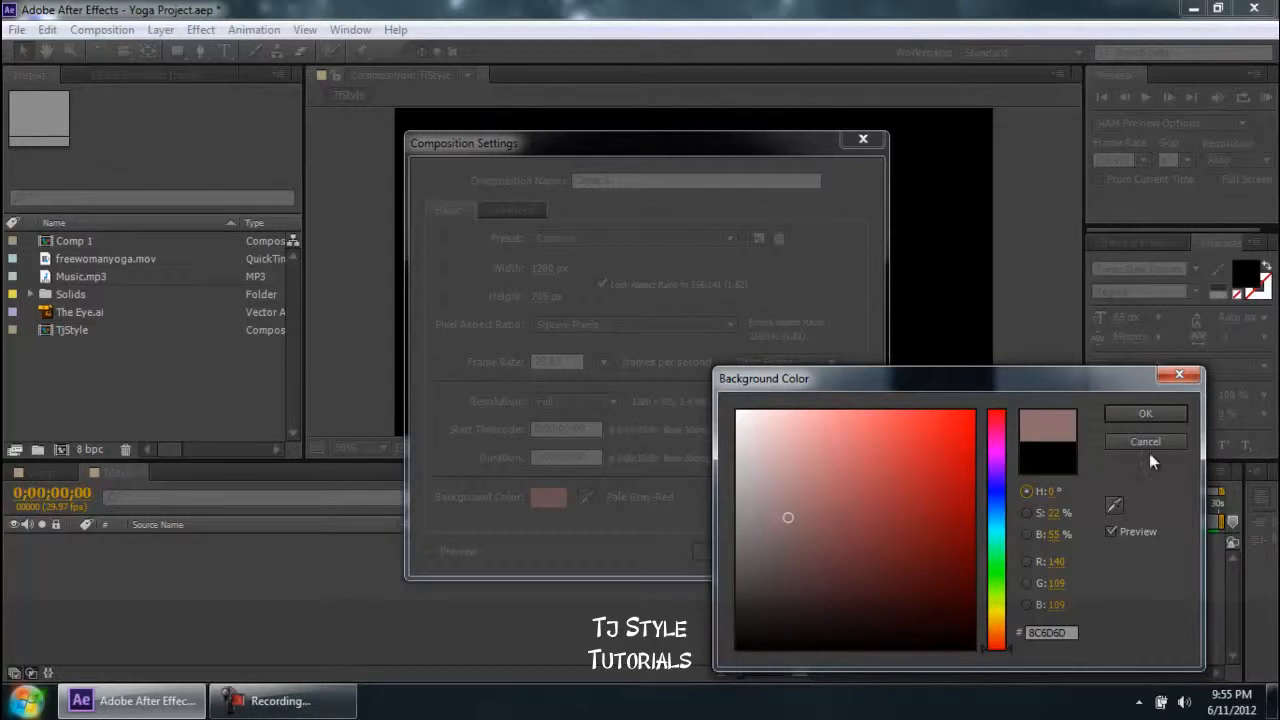
pyautogui.click(748, 626)
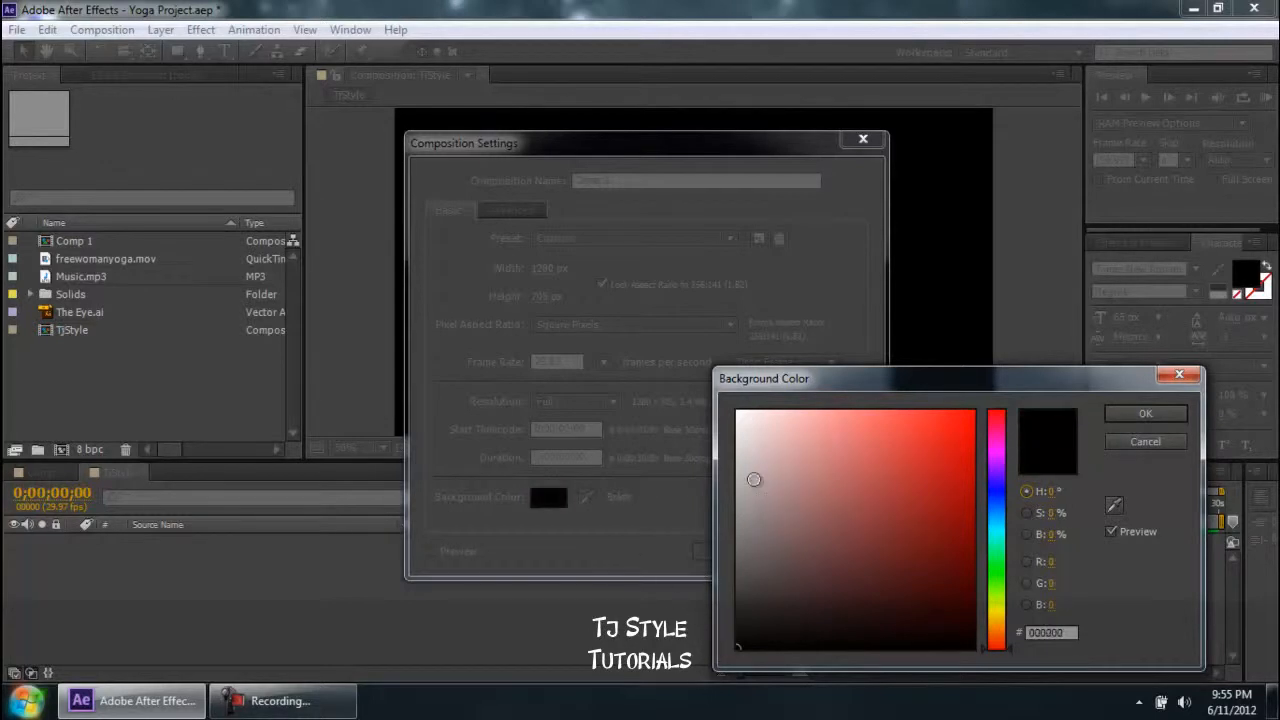
pyautogui.click(1145, 413)
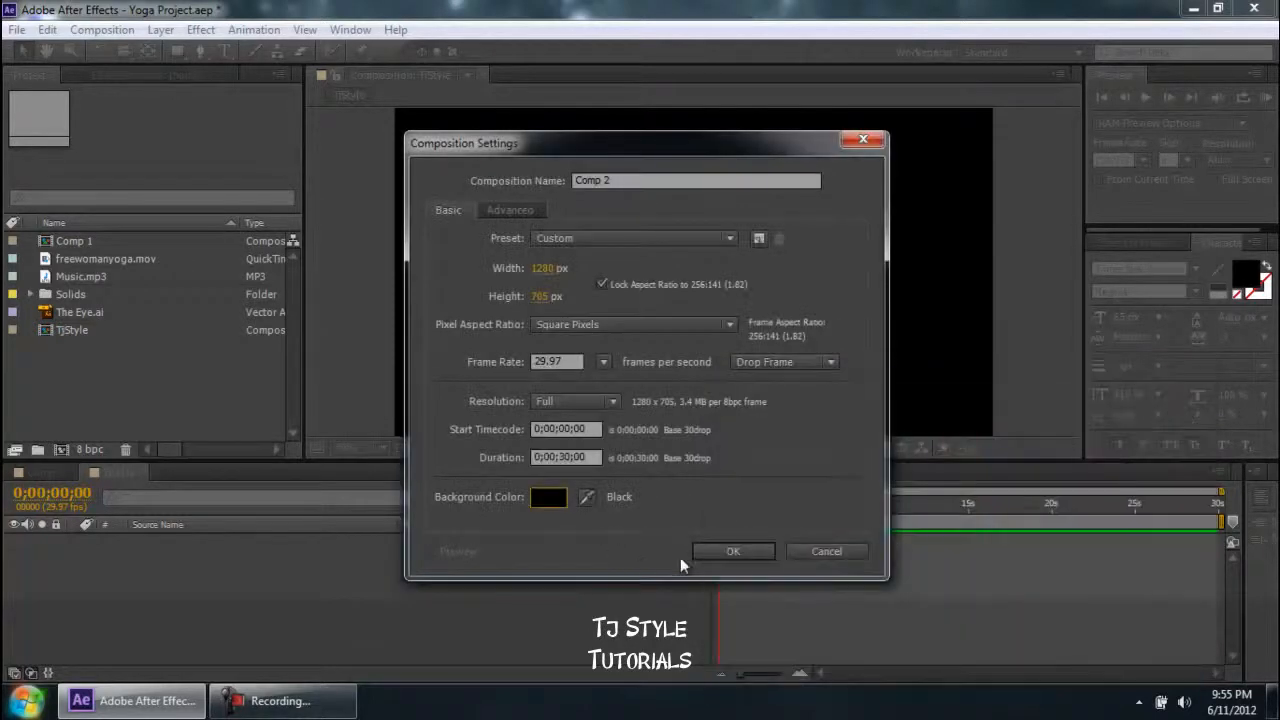
pyautogui.click(731, 552)
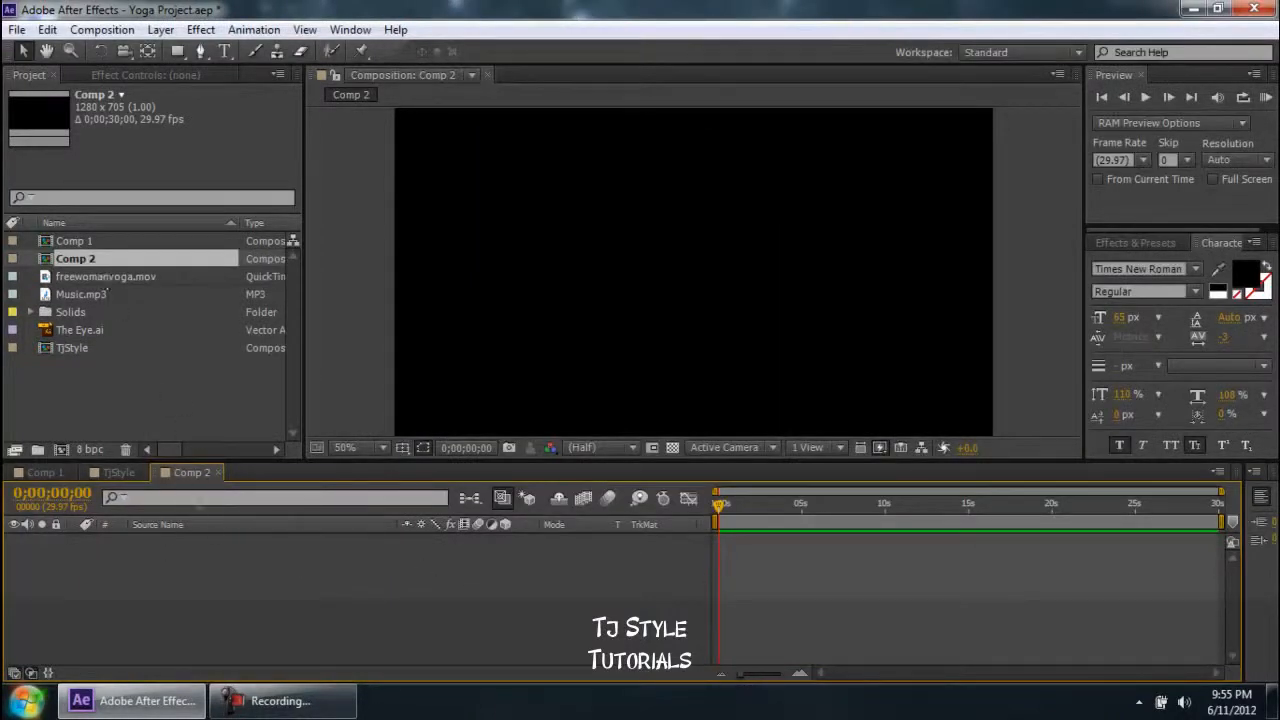
pyautogui.click(273, 705)
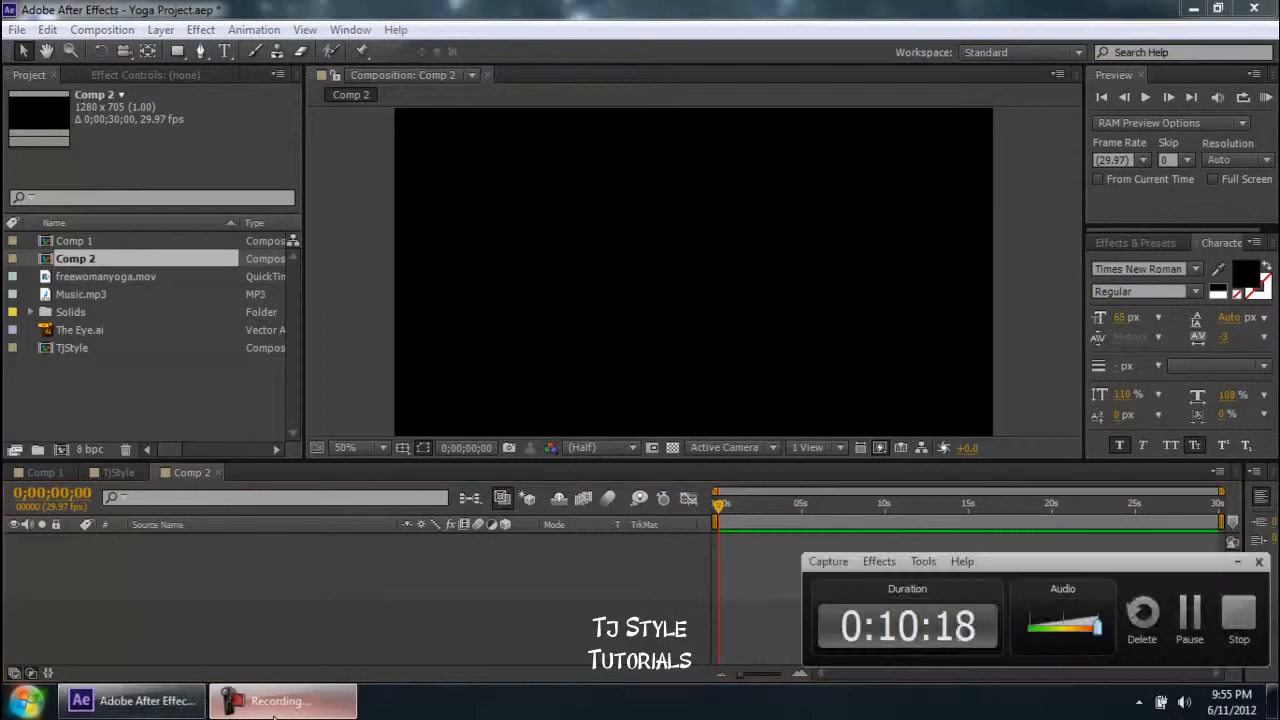
pyautogui.click(274, 705)
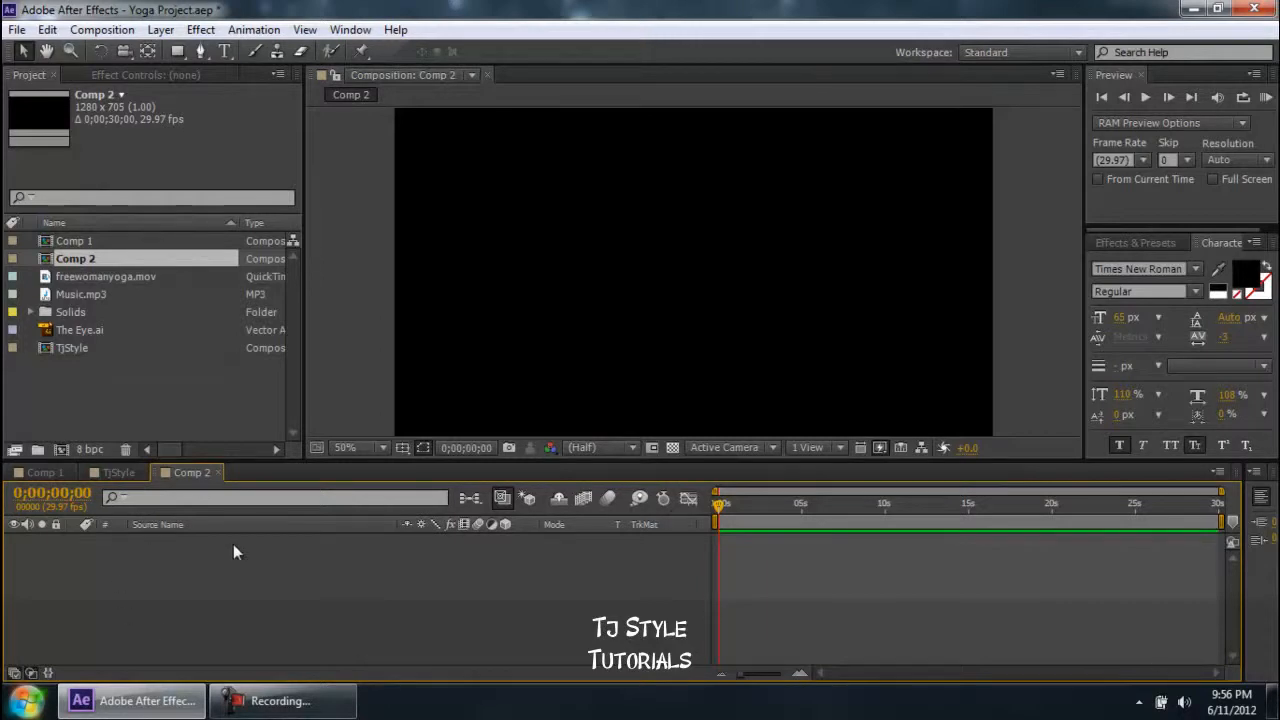
# Step: Look through the timelines of Comp 1, TjStyle and Comp 2
pyautogui.click(45, 473)
pyautogui.click(186, 473)
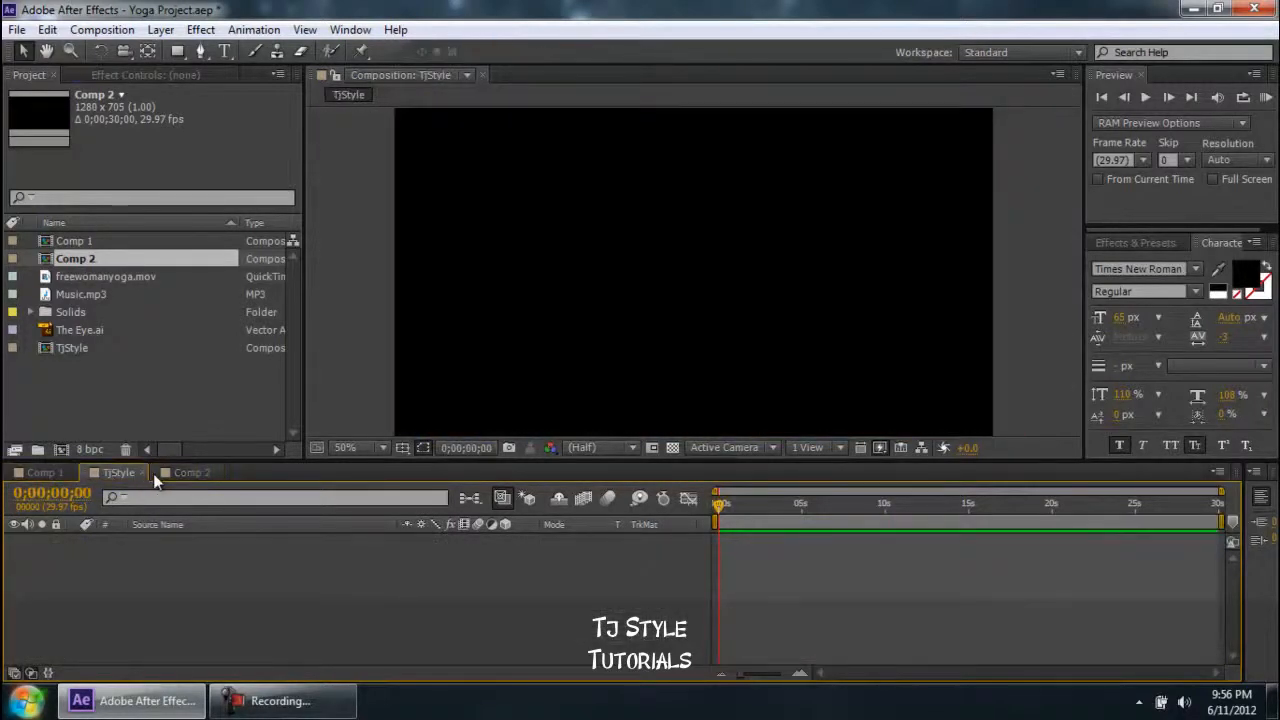
pyautogui.click(120, 473)
pyautogui.click(46, 470)
pyautogui.click(110, 473)
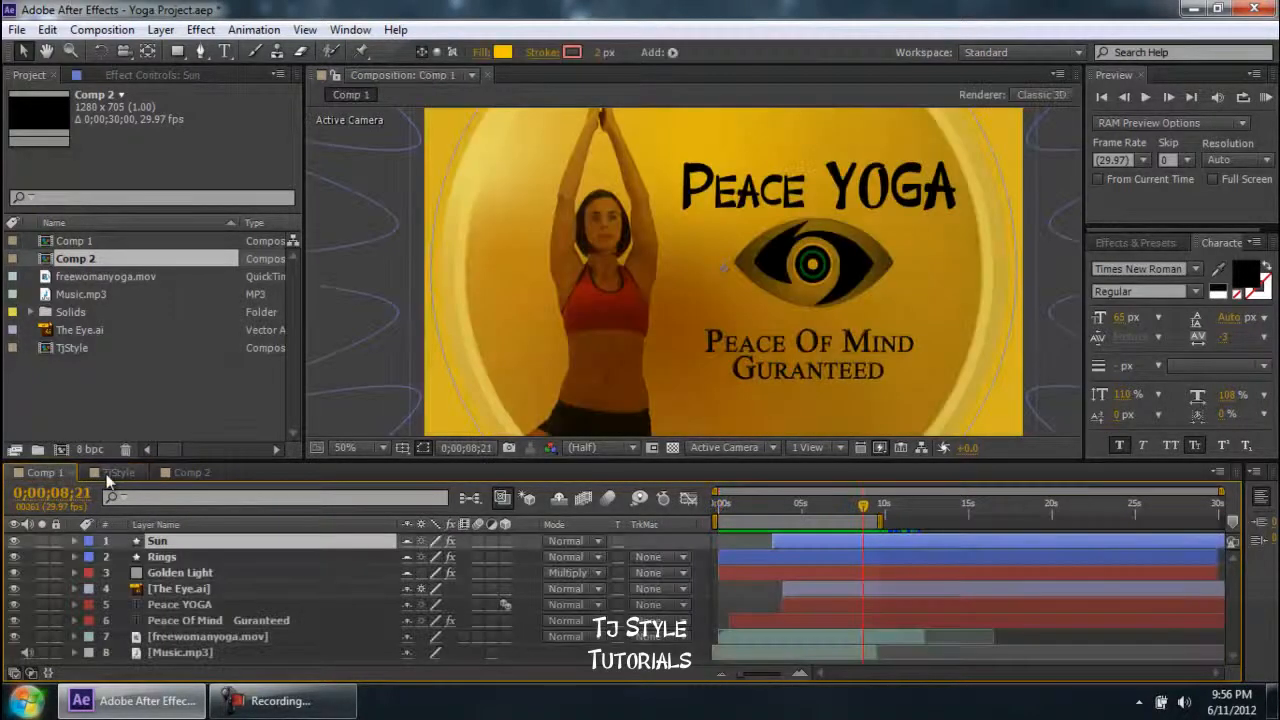
pyautogui.click(173, 472)
pyautogui.click(290, 701)
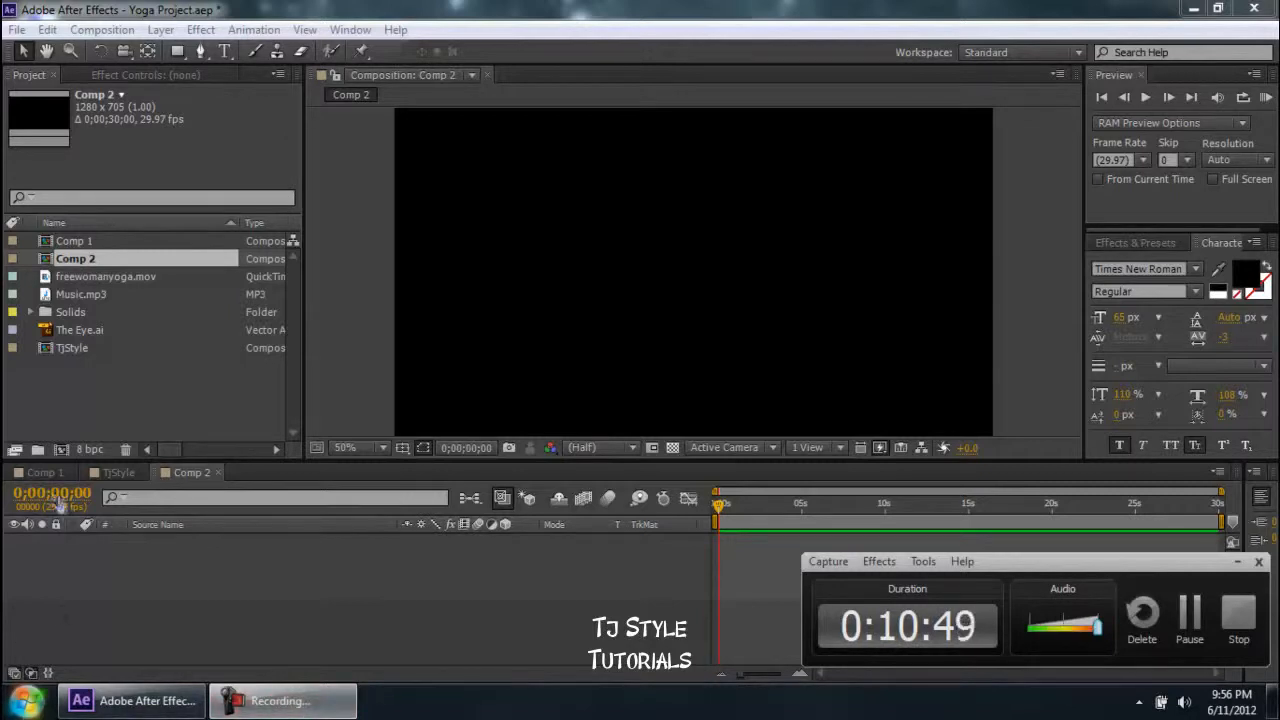
pyautogui.click(46, 472)
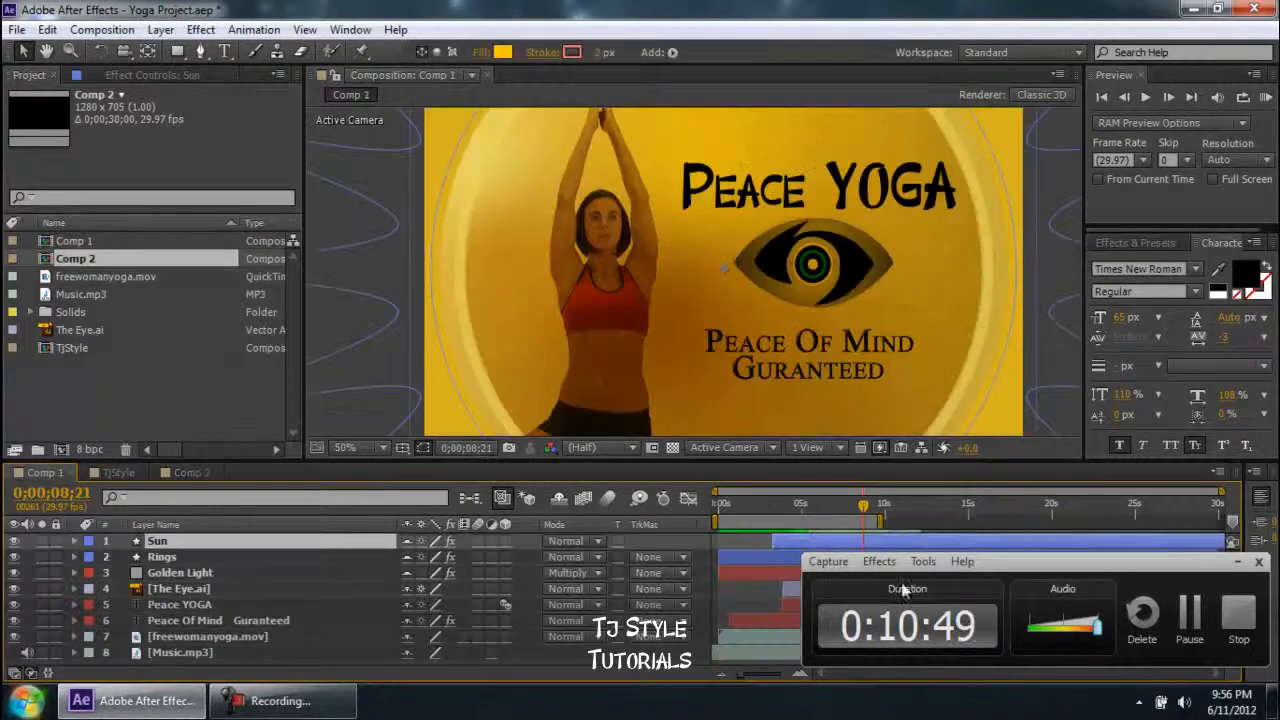
pyautogui.click(1237, 562)
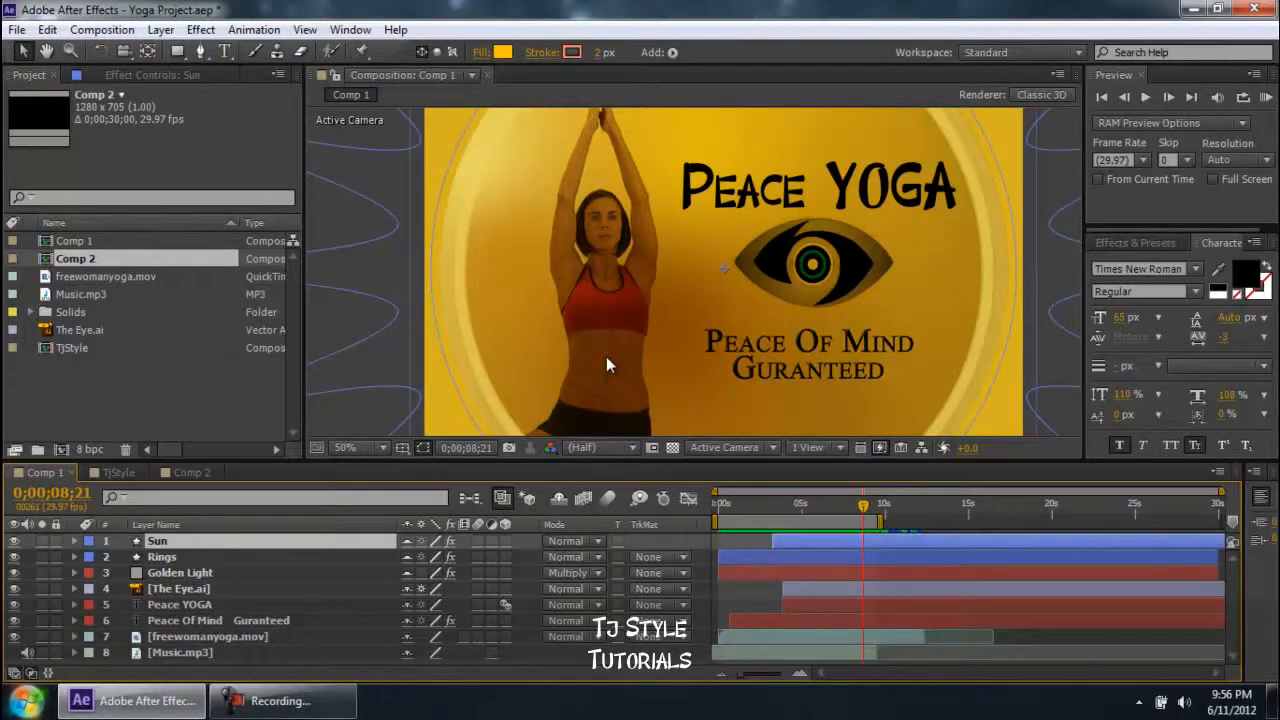
pyautogui.click(307, 712)
pyautogui.click(307, 712)
# Step: Close the Comp 2 and TjStyle timelines, leaving only Comp 1 open
pyautogui.click(178, 472)
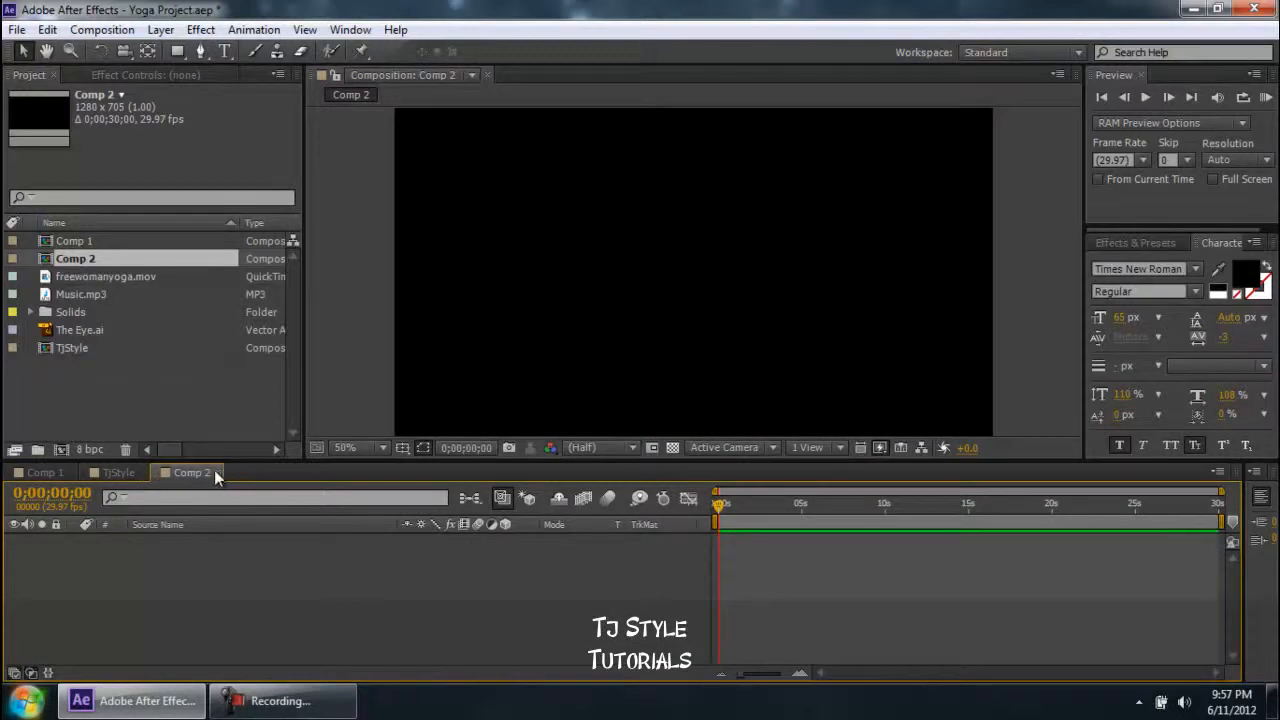
pyautogui.click(218, 471)
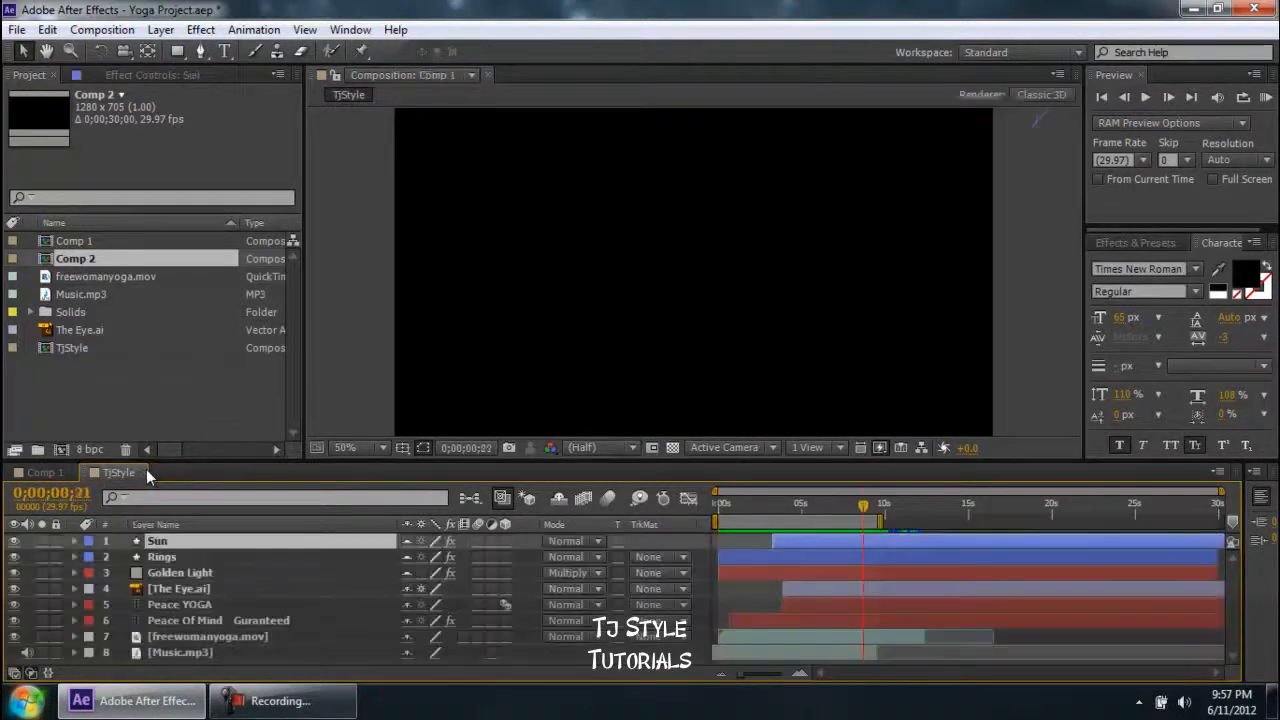
pyautogui.click(144, 471)
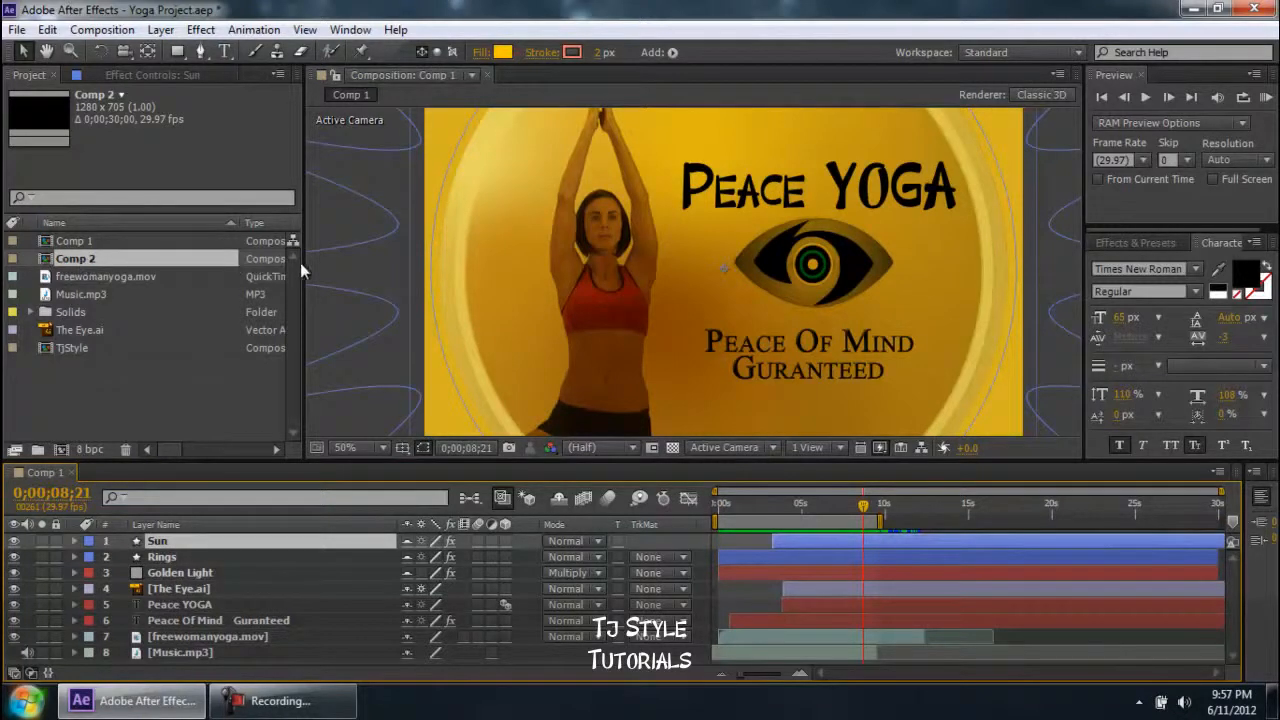
# Step: Widen the project panel and delete the Comp 2 and TjStyle compositions from the project, undoing the accidental removal of the Sun layer
pyautogui.moveTo(306, 264); pyautogui.dragTo(370, 264)
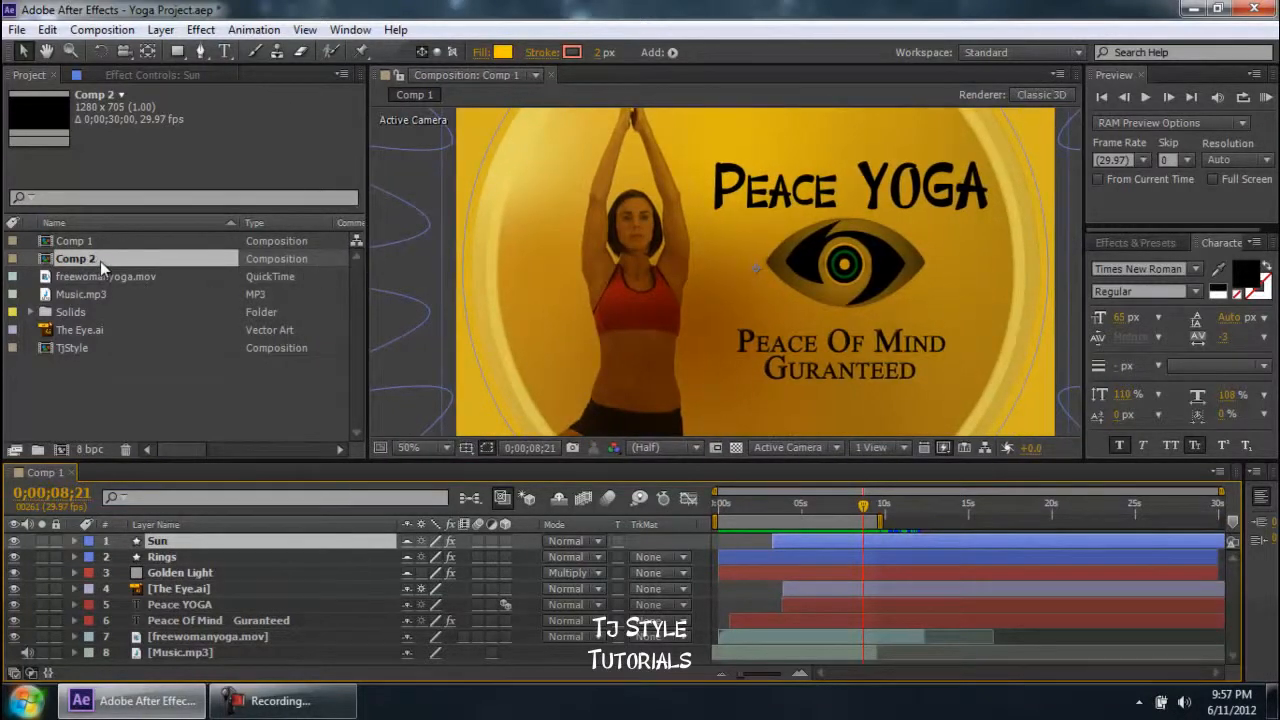
pyautogui.press('Delete')
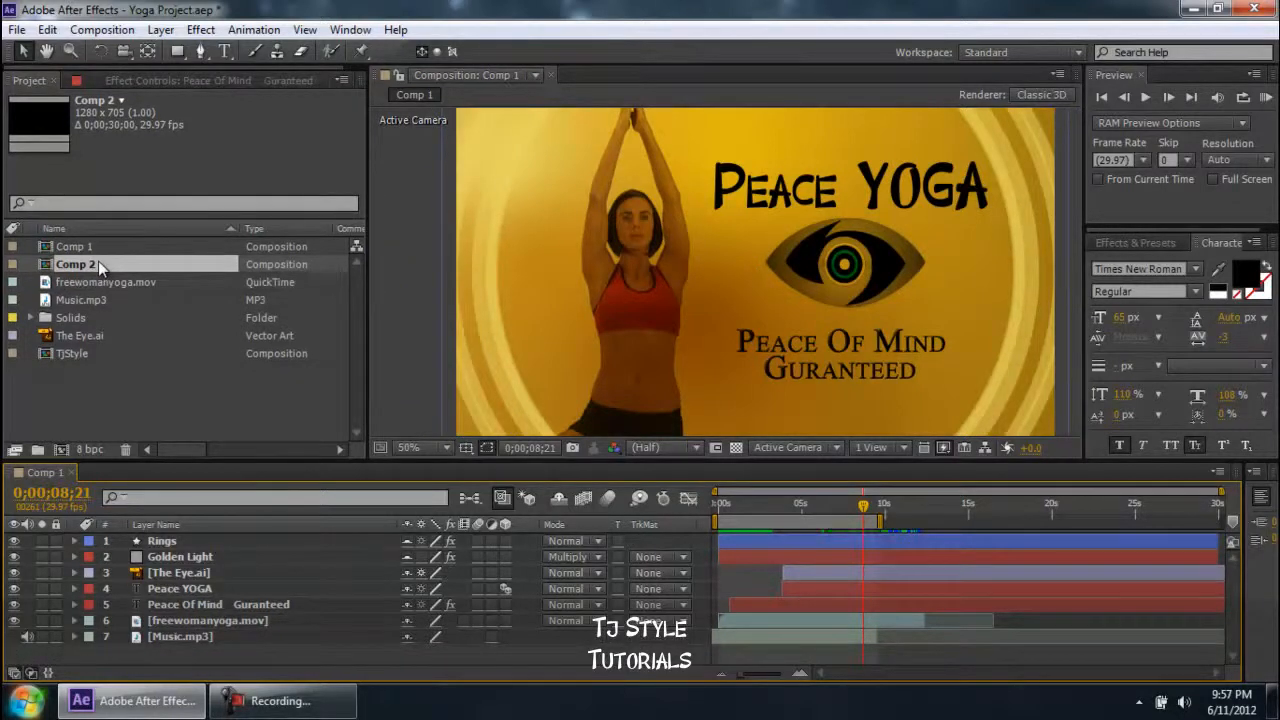
pyautogui.hotkey('ctrl', 'z')
pyautogui.click(86, 260)
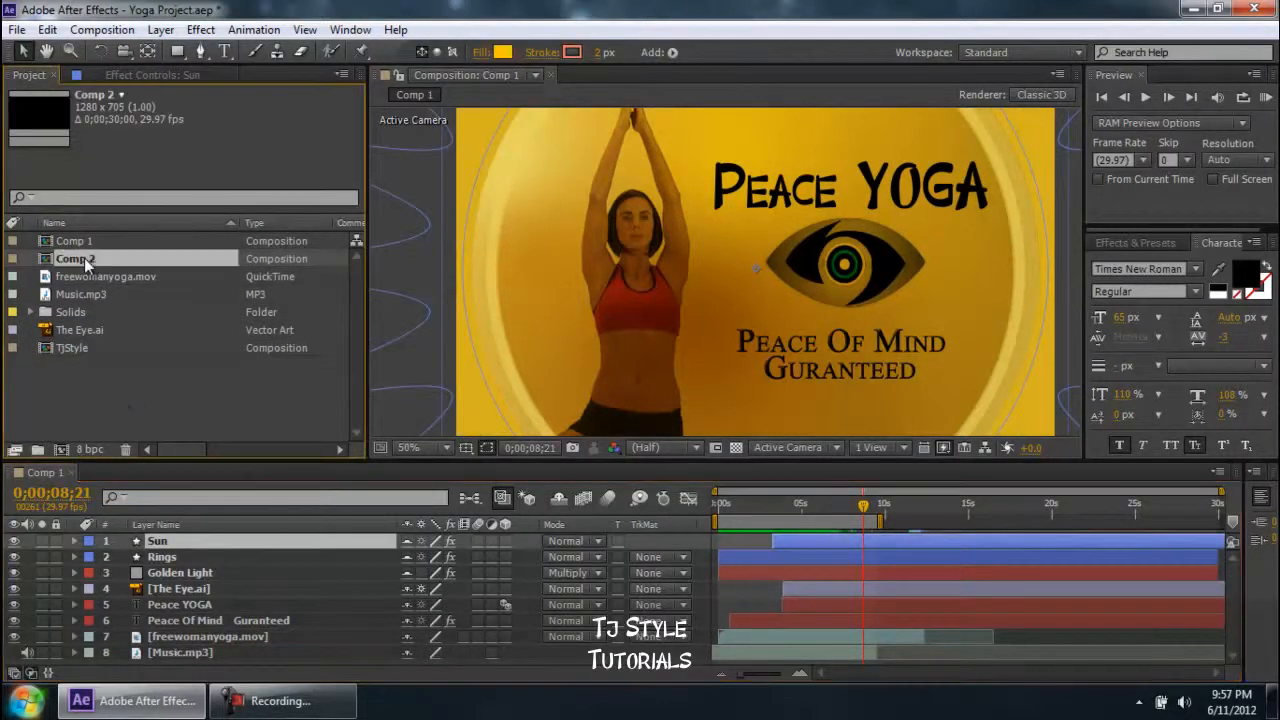
pyautogui.press('Delete')
pyautogui.click(86, 238)
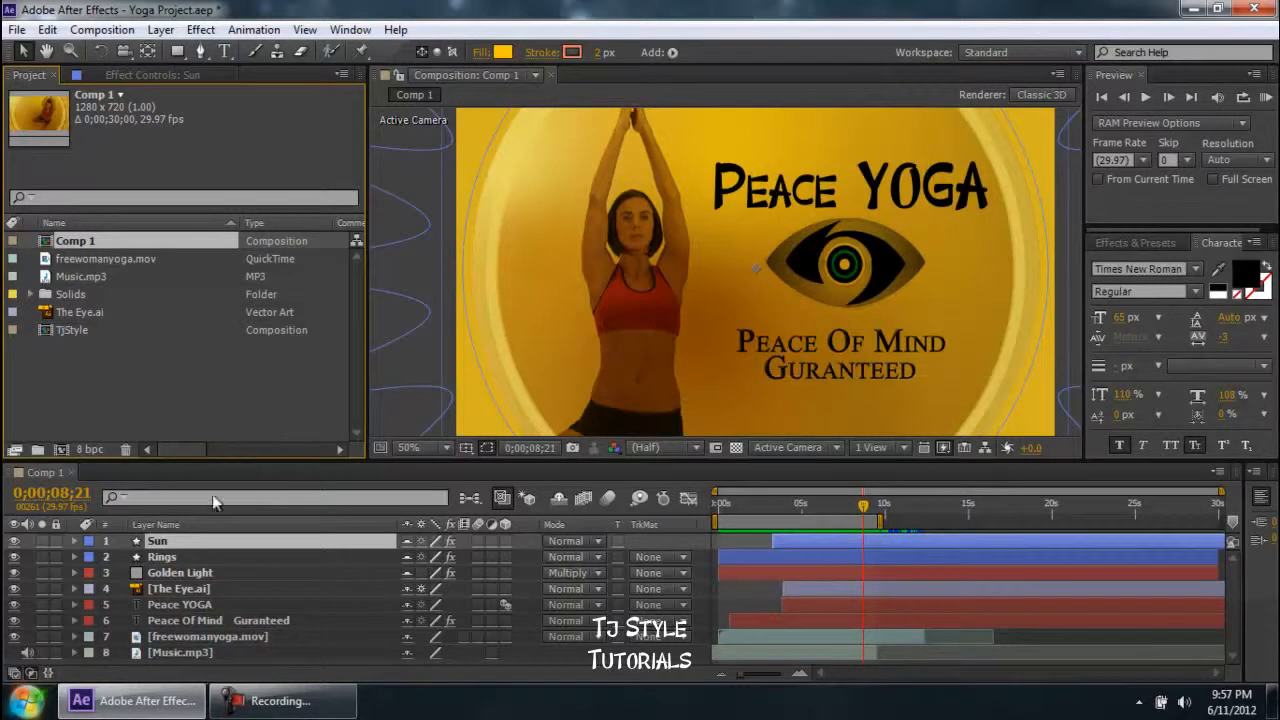
pyautogui.click(69, 333)
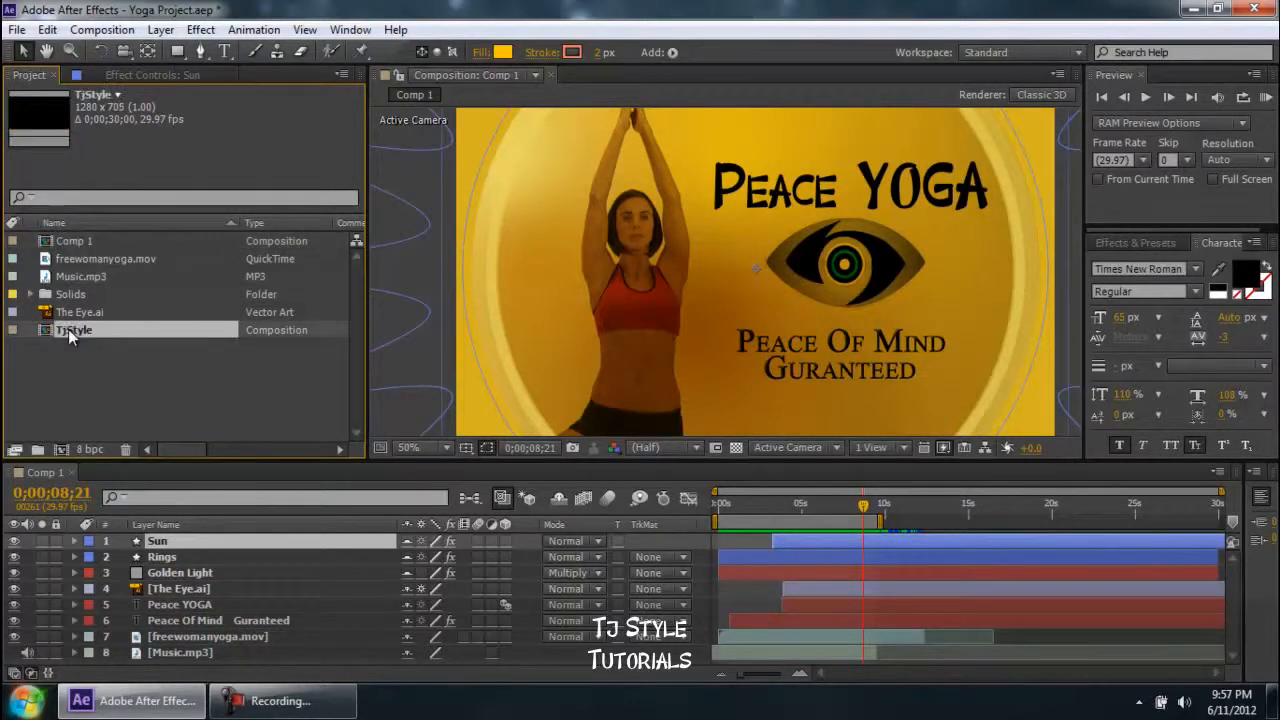
pyautogui.press('Delete')
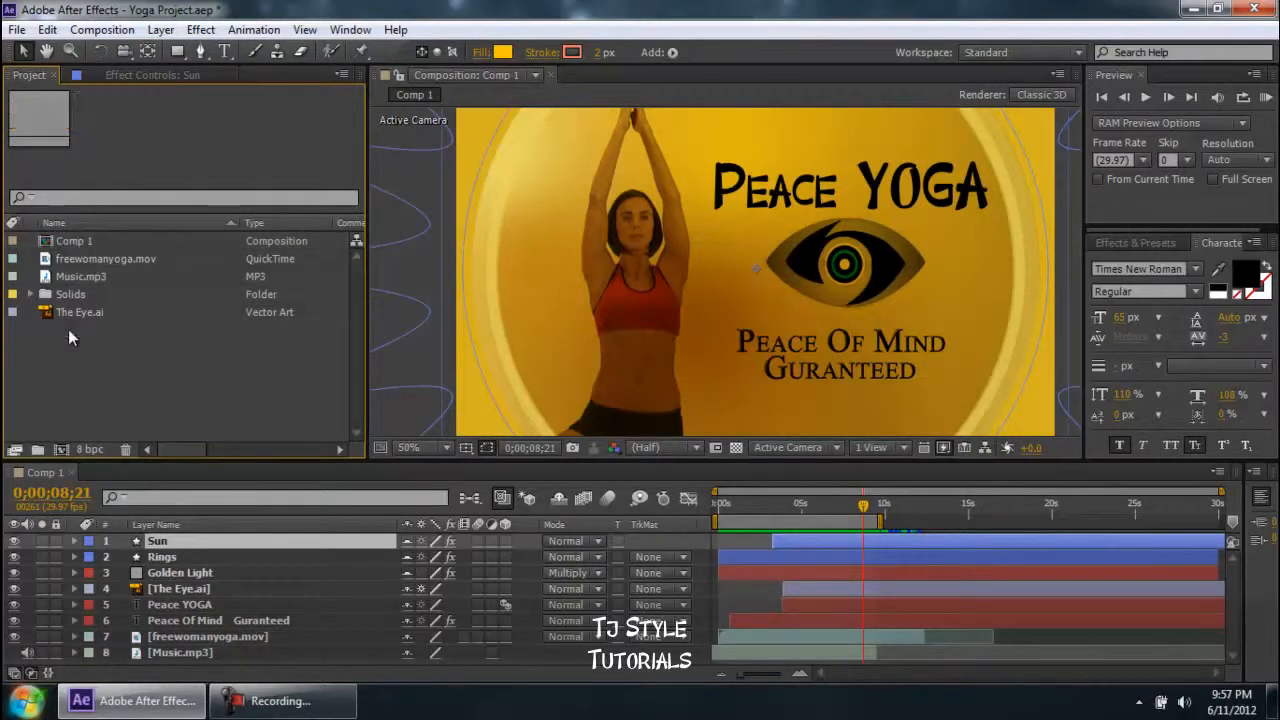
# Step: Clear the selection in the project and move Comp 1's current time to 0;00;02;16
pyautogui.moveTo(140, 385); pyautogui.dragTo(51, 214)
pyautogui.click(145, 385)
pyautogui.click(757, 502)
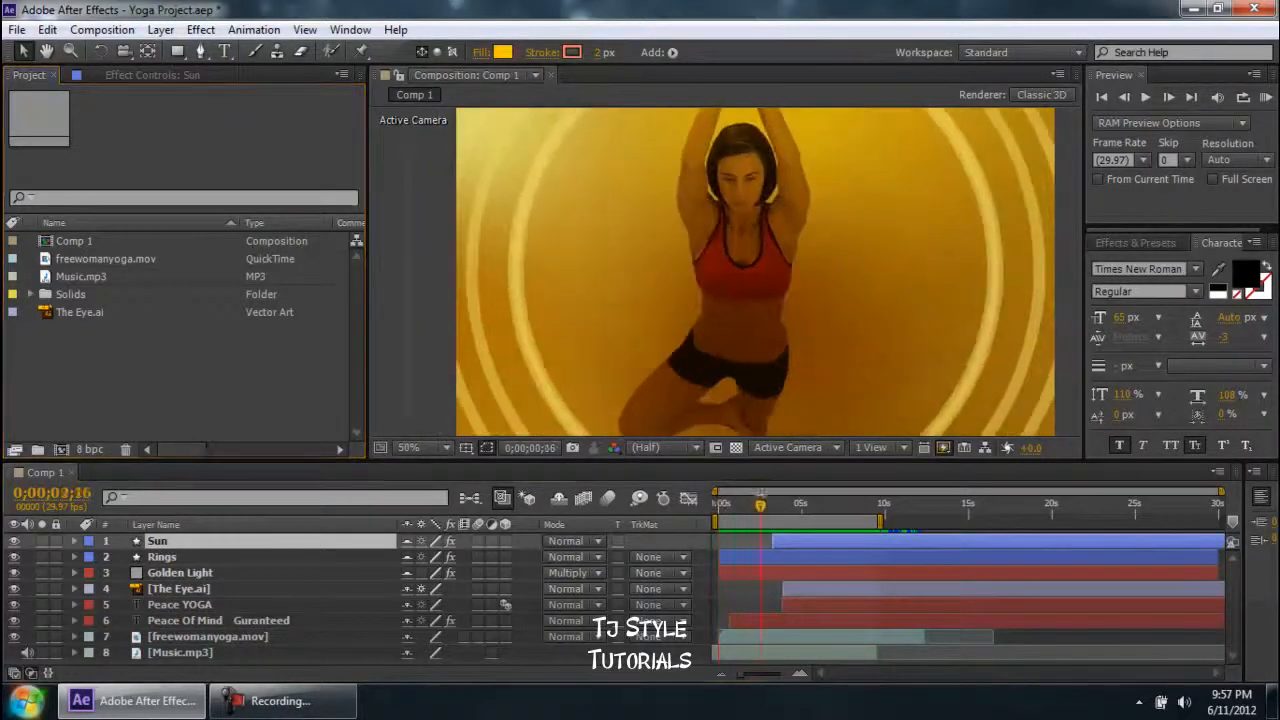
pyautogui.click(318, 703)
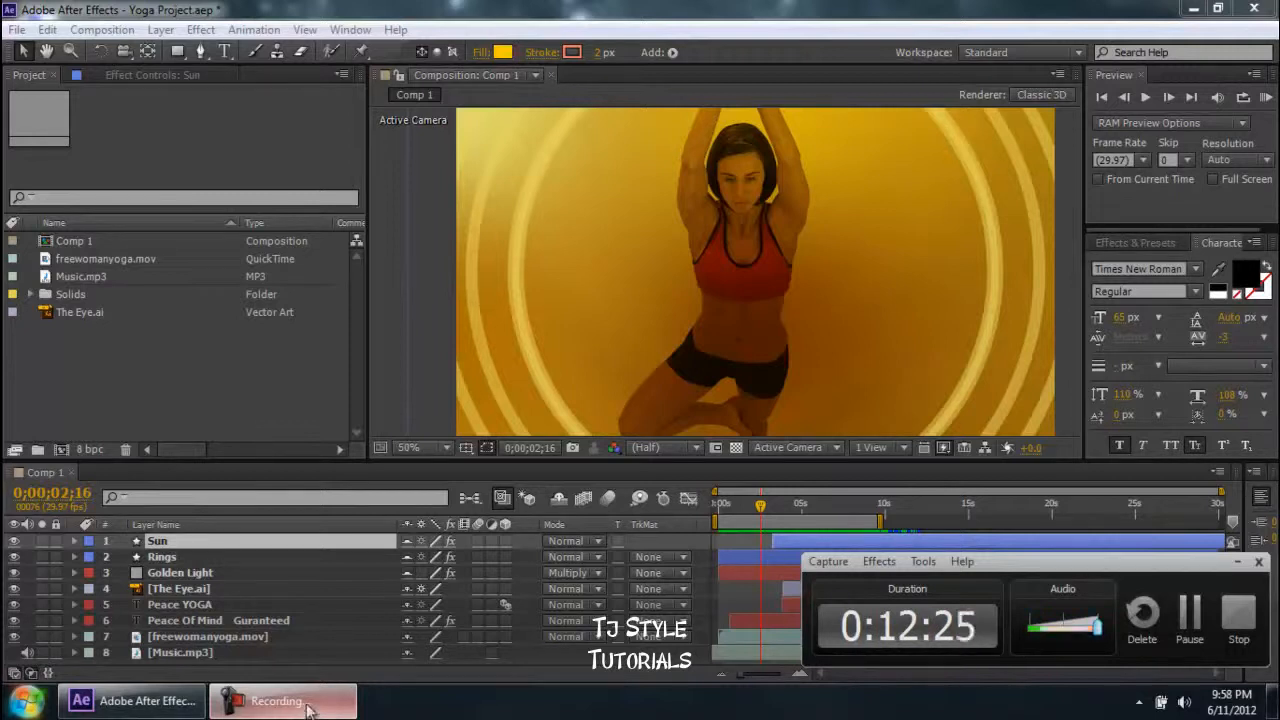
pyautogui.click(1237, 562)
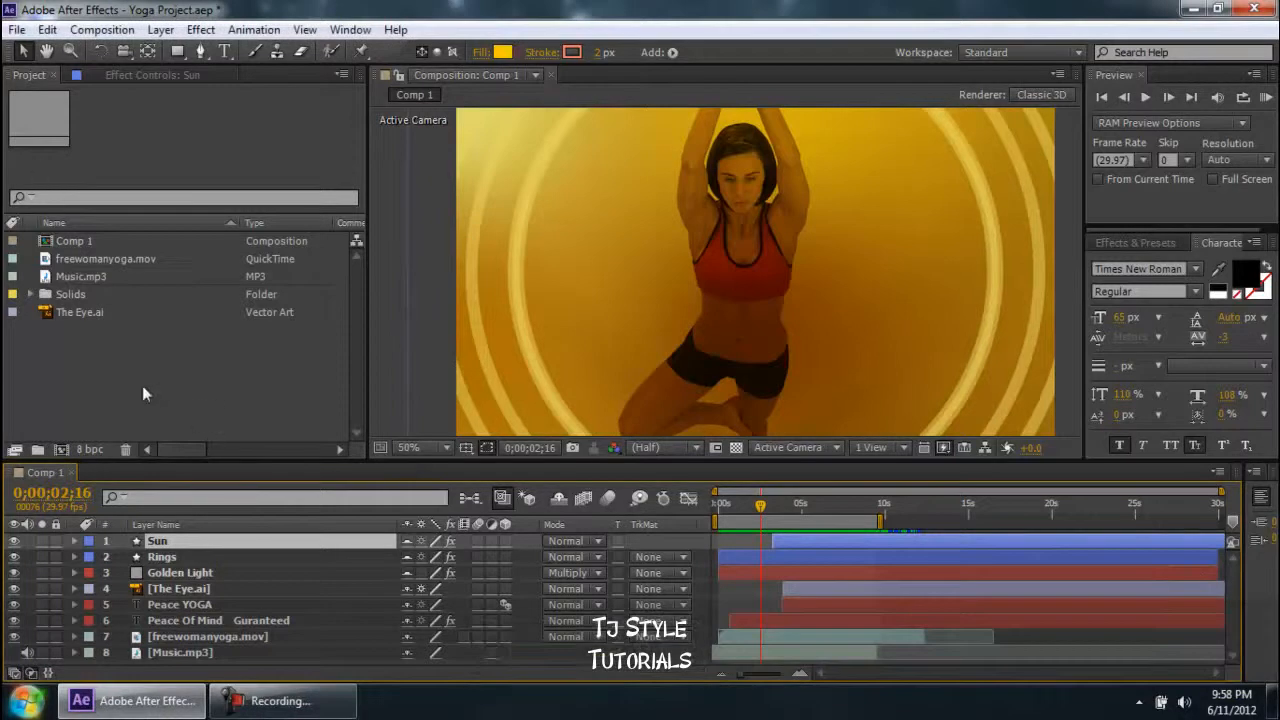
# Step: Start a file import into the project and browse to the 10,000 Words! folder on the Style Approvals (G:) drive
pyautogui.click(151, 305)
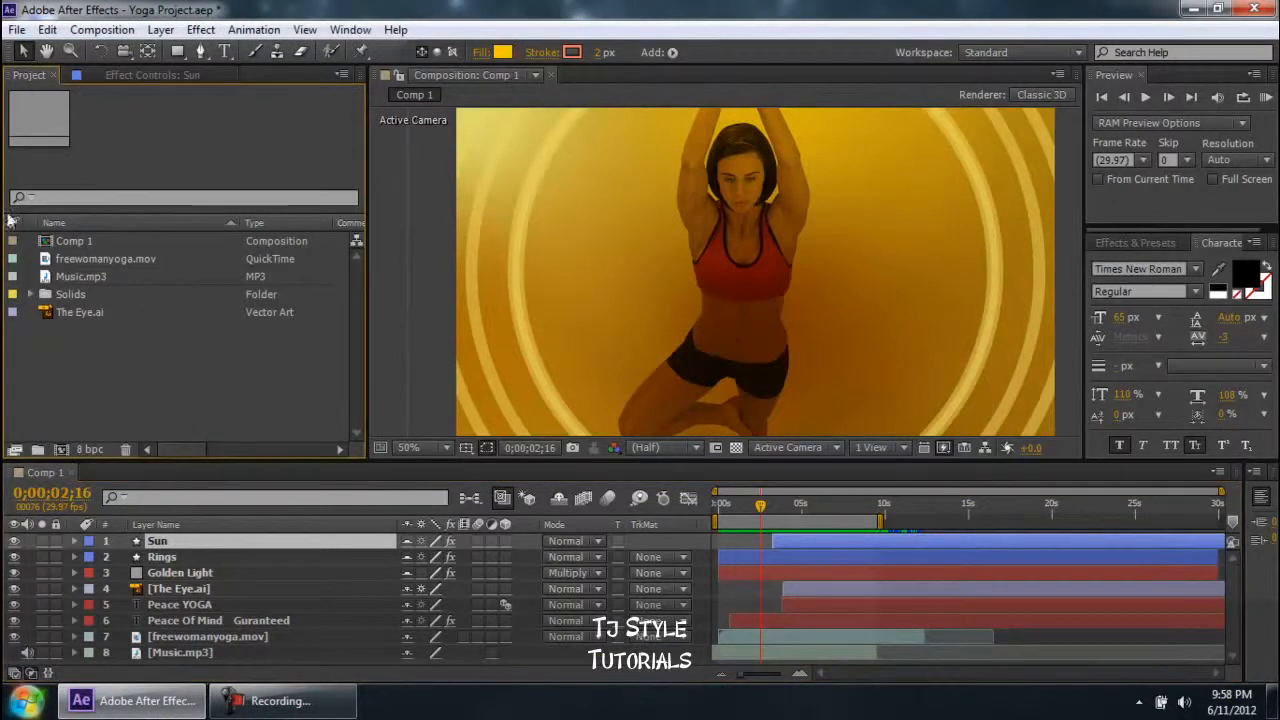
pyautogui.doubleClick(153, 347)
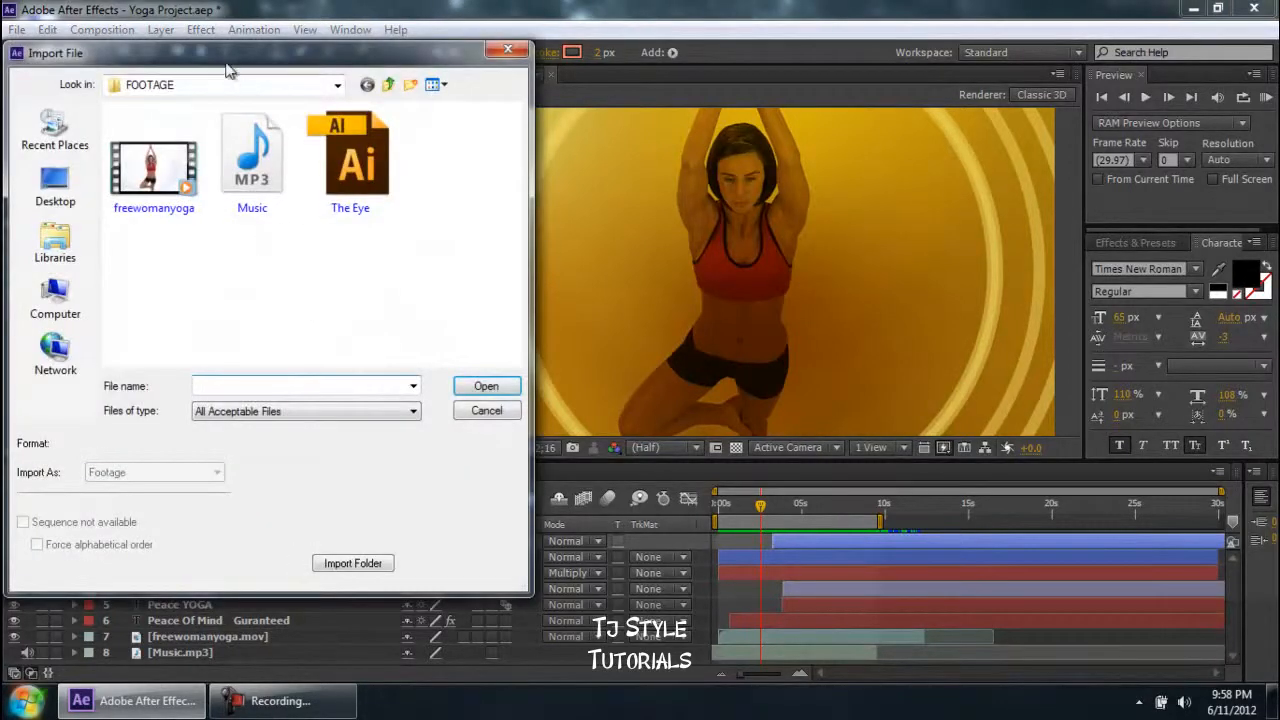
pyautogui.moveTo(228, 56); pyautogui.dragTo(338, 73)
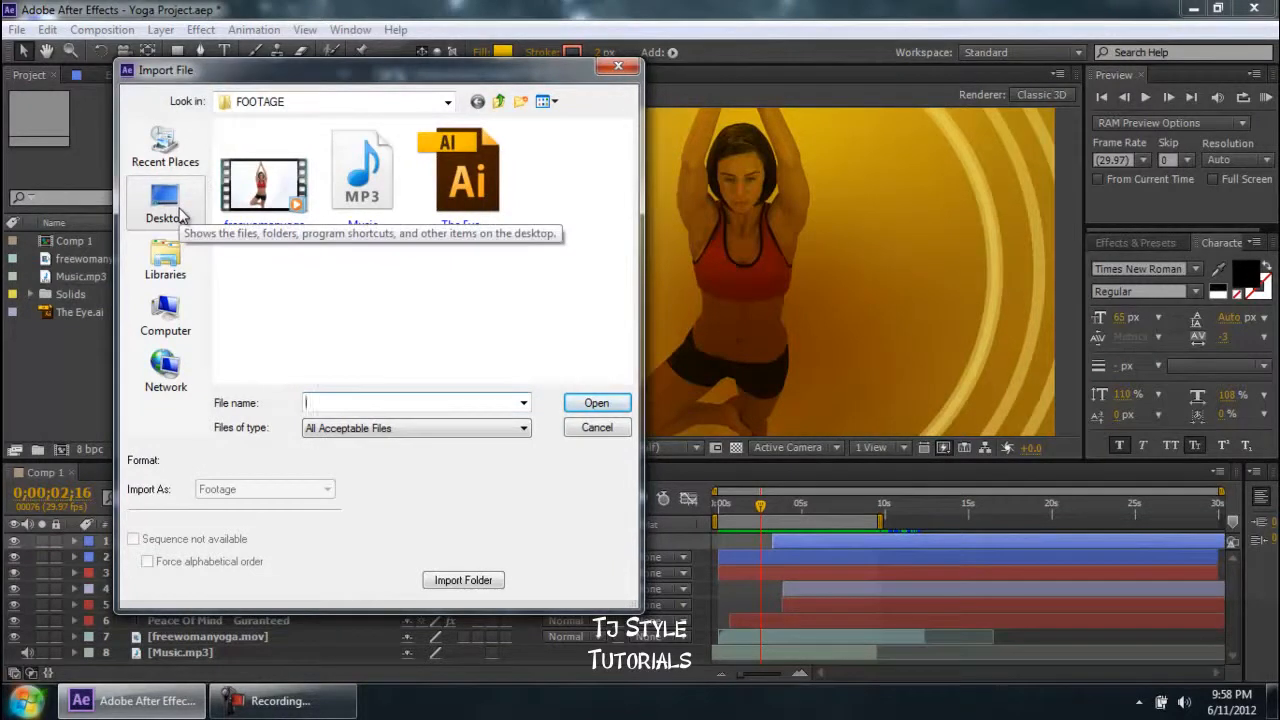
pyautogui.click(182, 330)
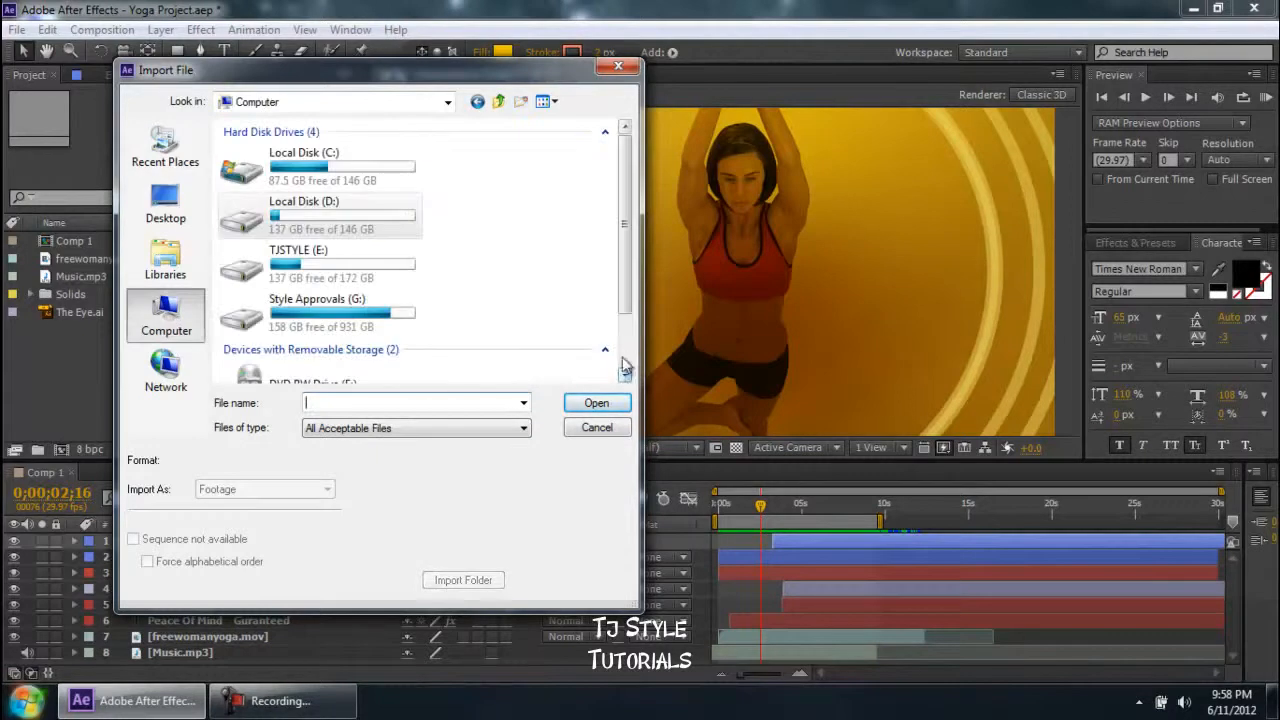
pyautogui.doubleClick(380, 310)
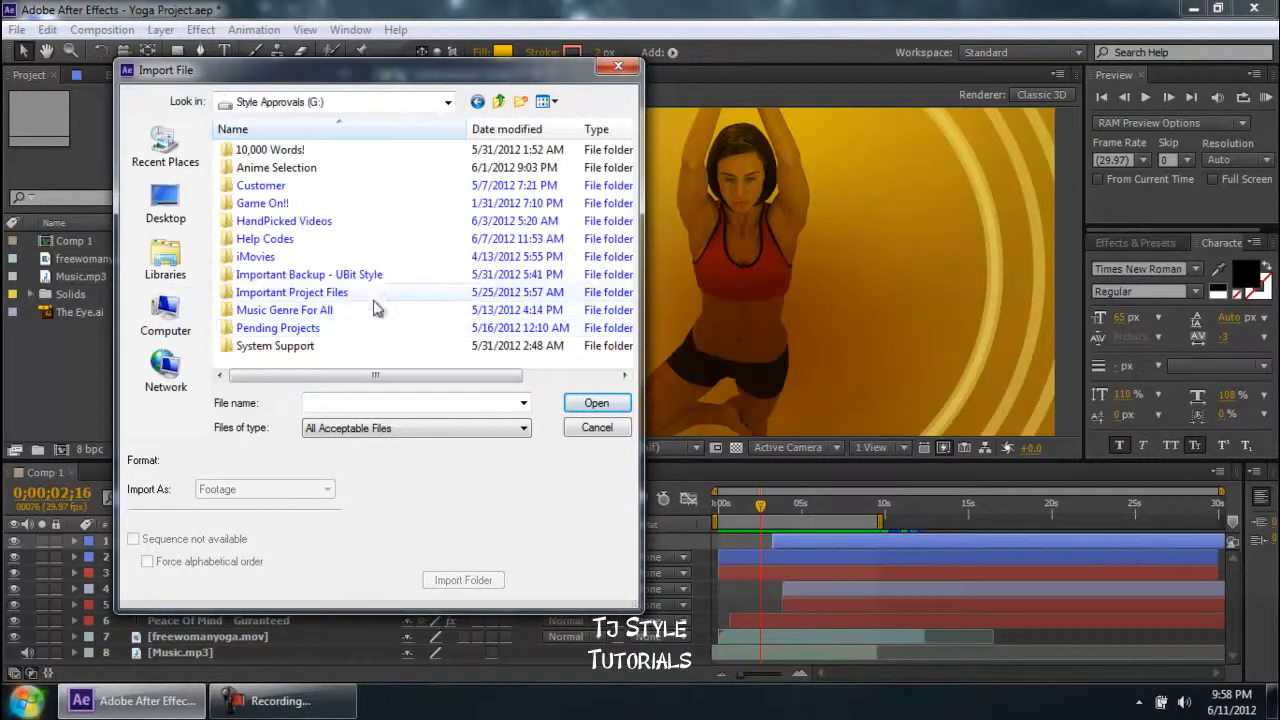
pyautogui.doubleClick(272, 153)
pyautogui.scroll(-1, 345, 343)
pyautogui.scroll(1, 340, 343)
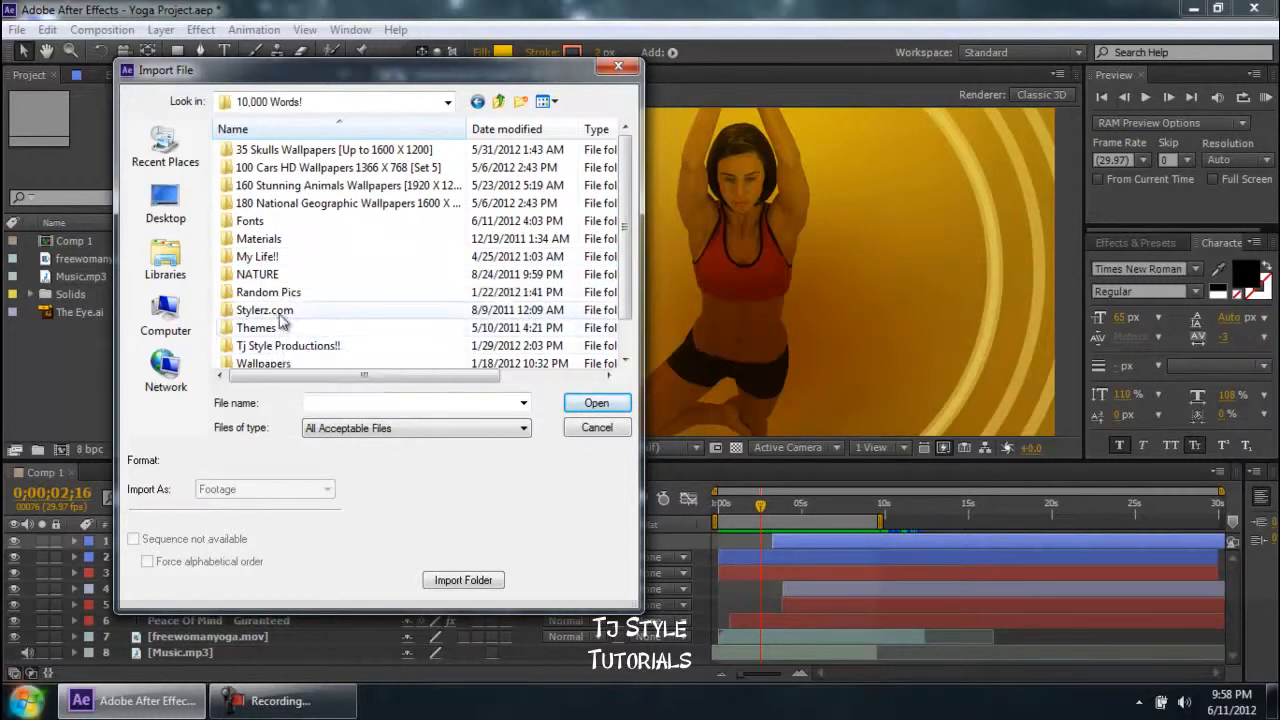
pyautogui.click(284, 151)
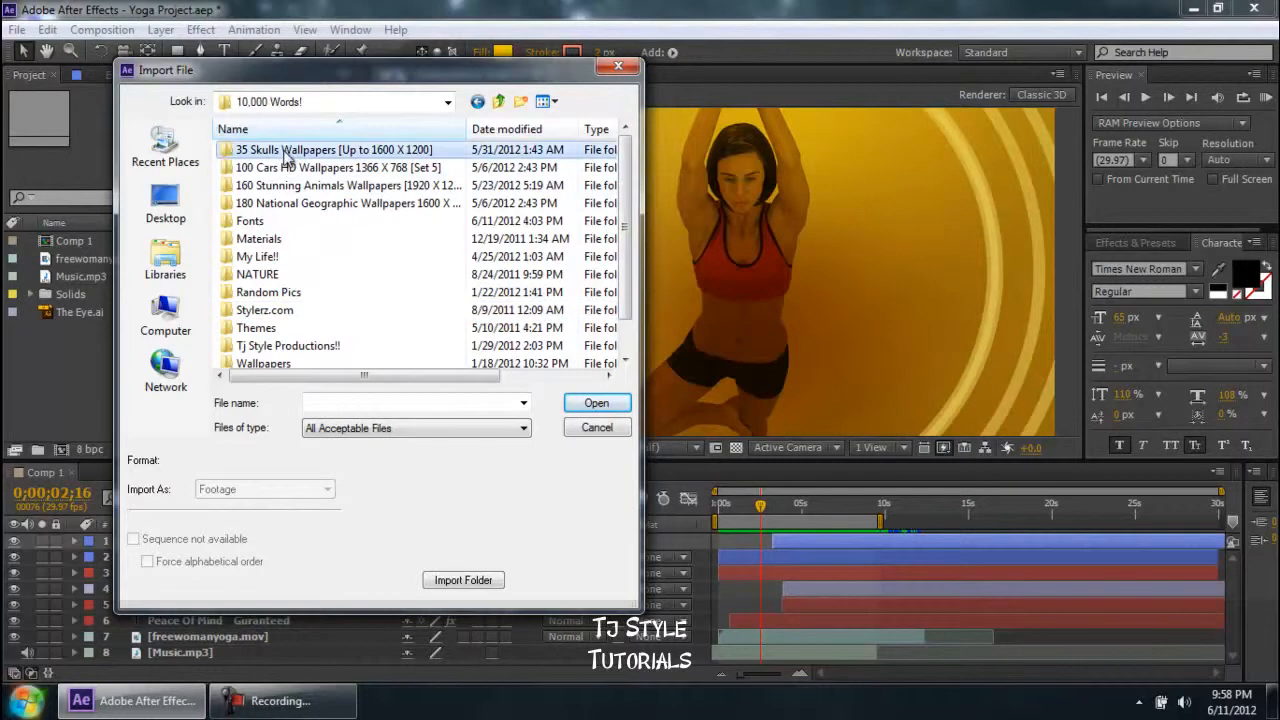
pyautogui.scroll(-1, 272, 357)
pyautogui.doubleClick(272, 346)
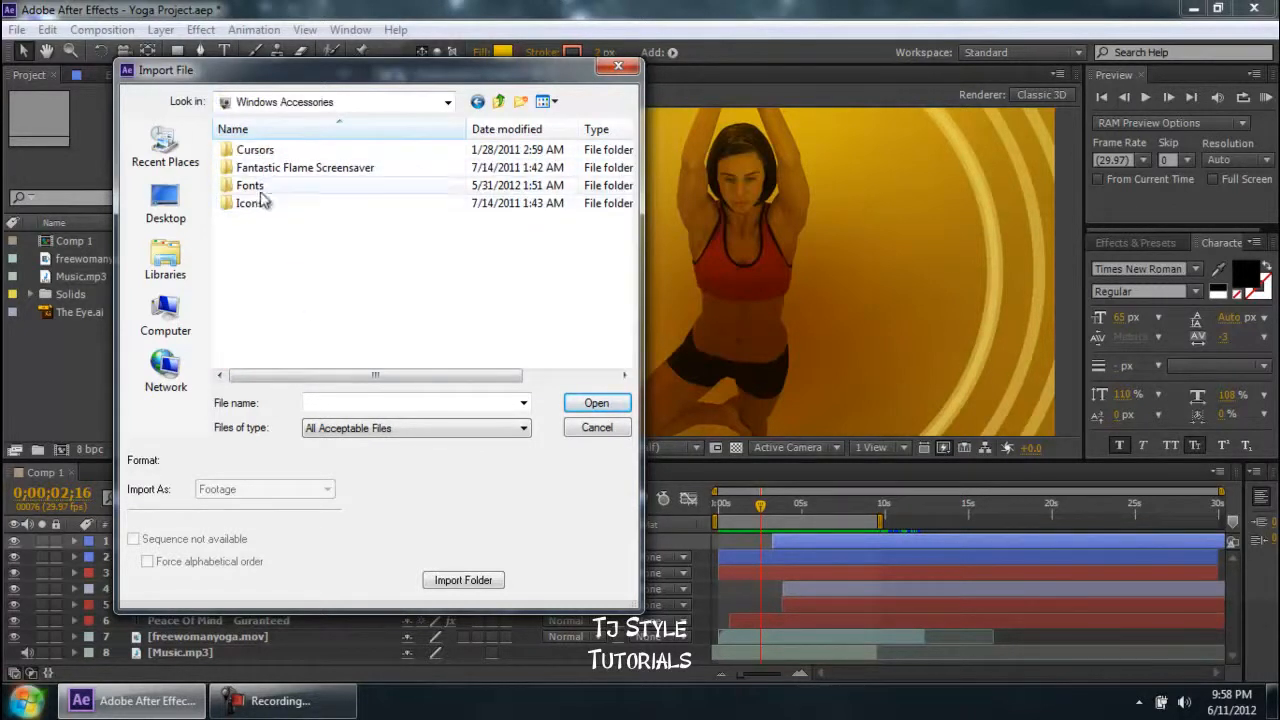
pyautogui.doubleClick(262, 152)
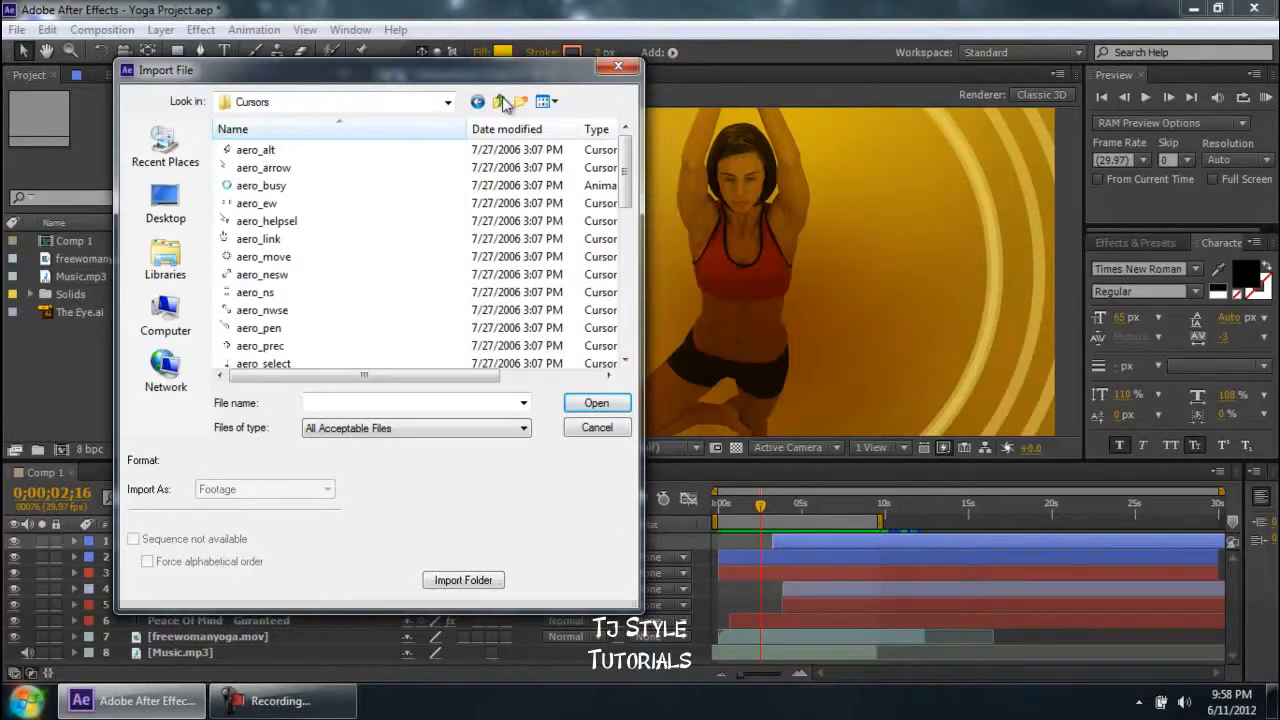
pyautogui.click(500, 102)
pyautogui.click(500, 102)
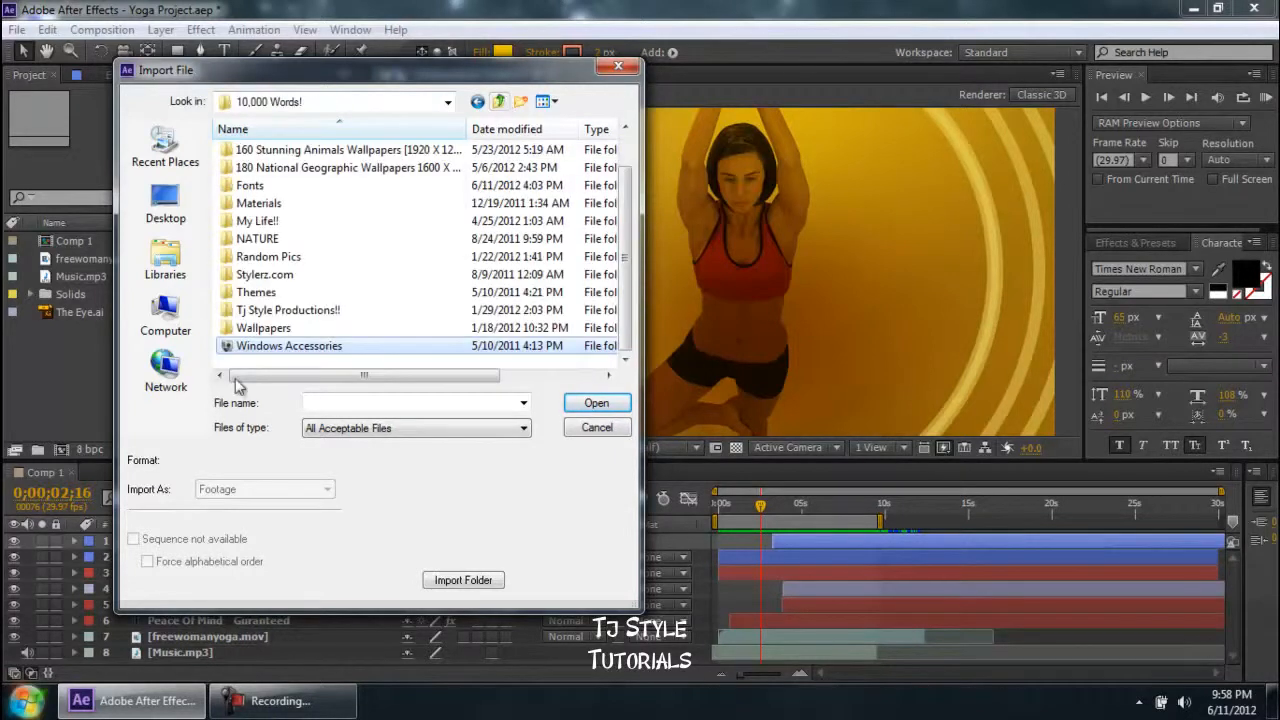
pyautogui.doubleClick(297, 352)
pyautogui.click(499, 102)
# Step: Import all the images from the Wallpapers > 36 Fire Letters - Wallpapers folder as footage and clear their selection in the project
pyautogui.doubleClick(262, 328)
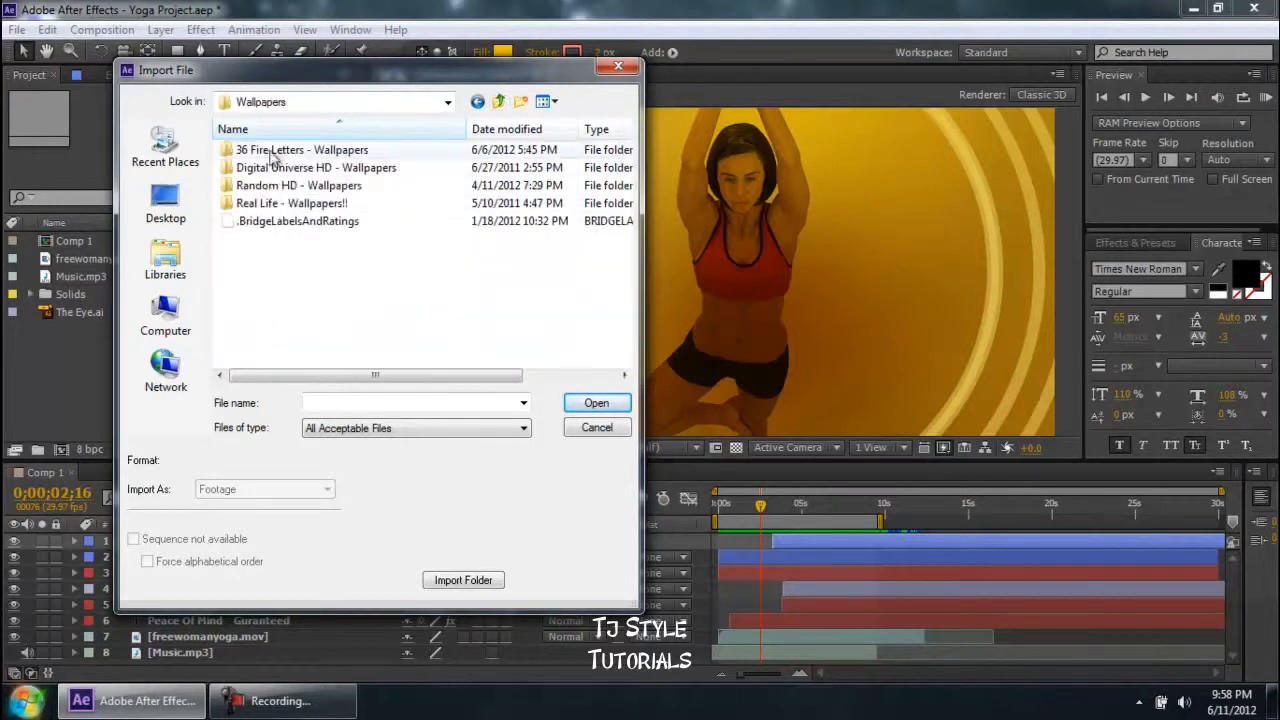
pyautogui.doubleClick(282, 152)
pyautogui.click(278, 186)
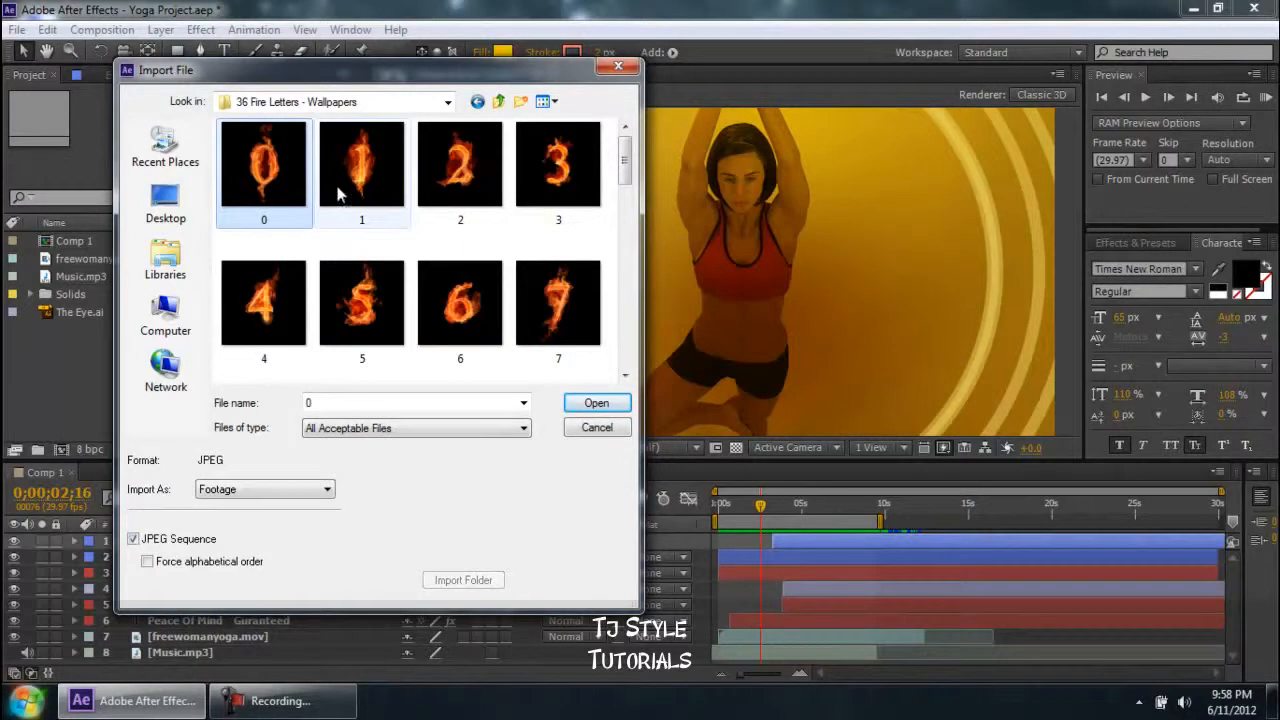
pyautogui.hotkey('ctrl', 'a')
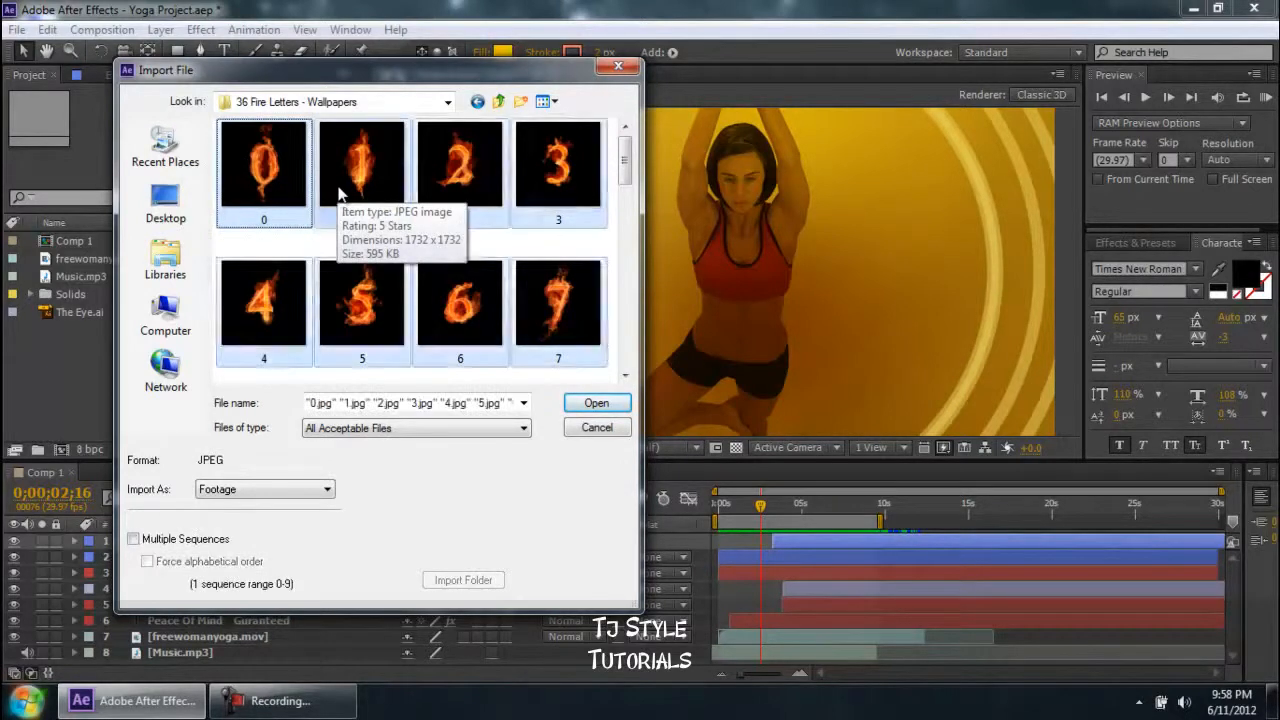
pyautogui.scroll(-6, 338, 193)
pyautogui.scroll(-2, 338, 193)
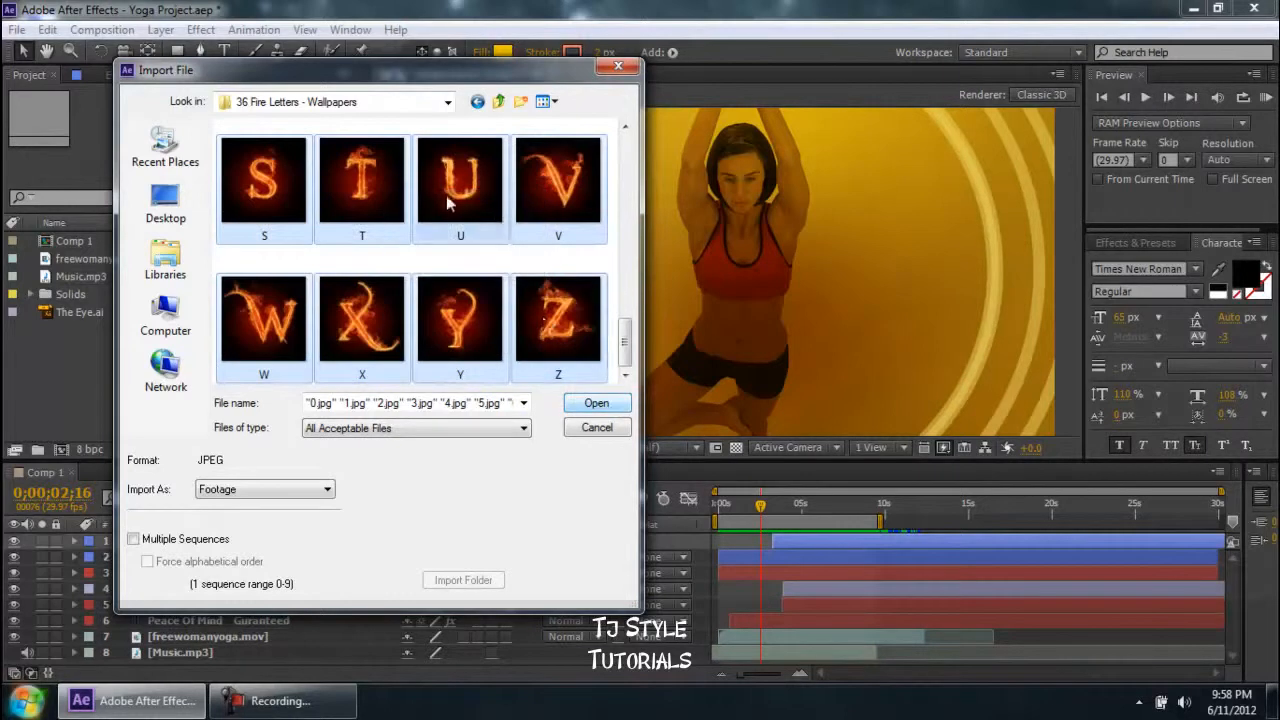
pyautogui.scroll(2, 445, 194)
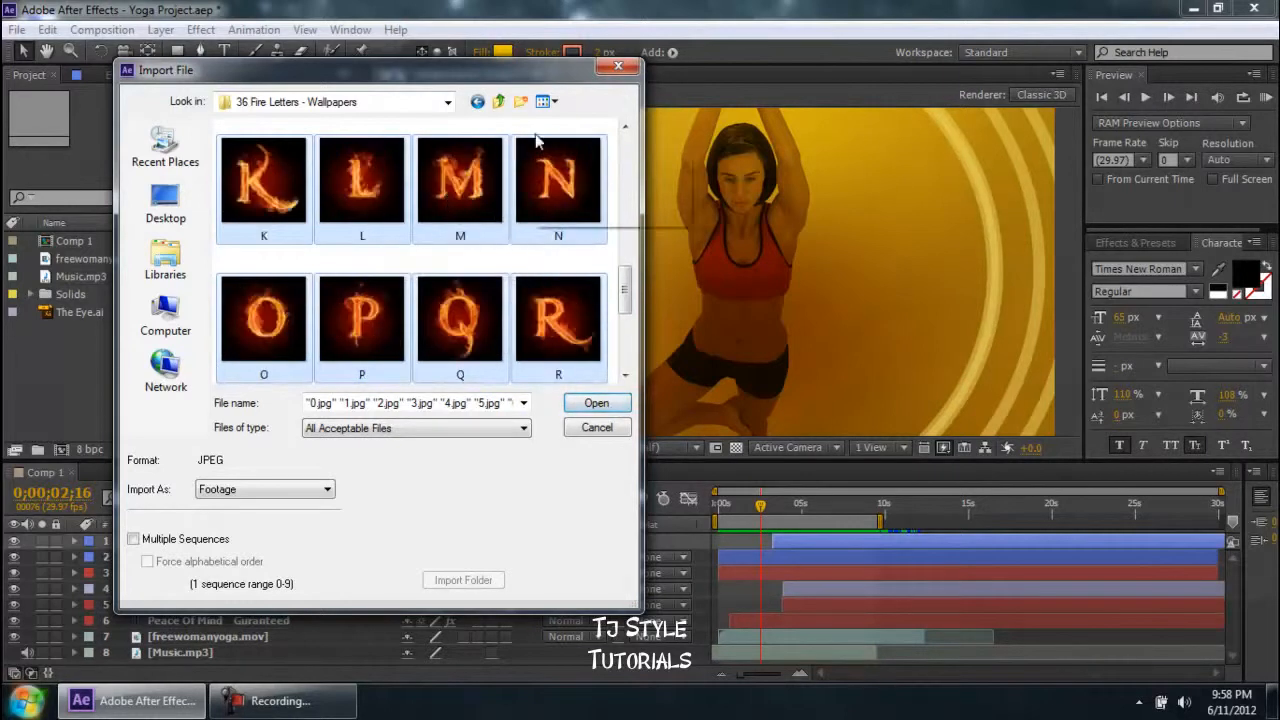
pyautogui.click(596, 404)
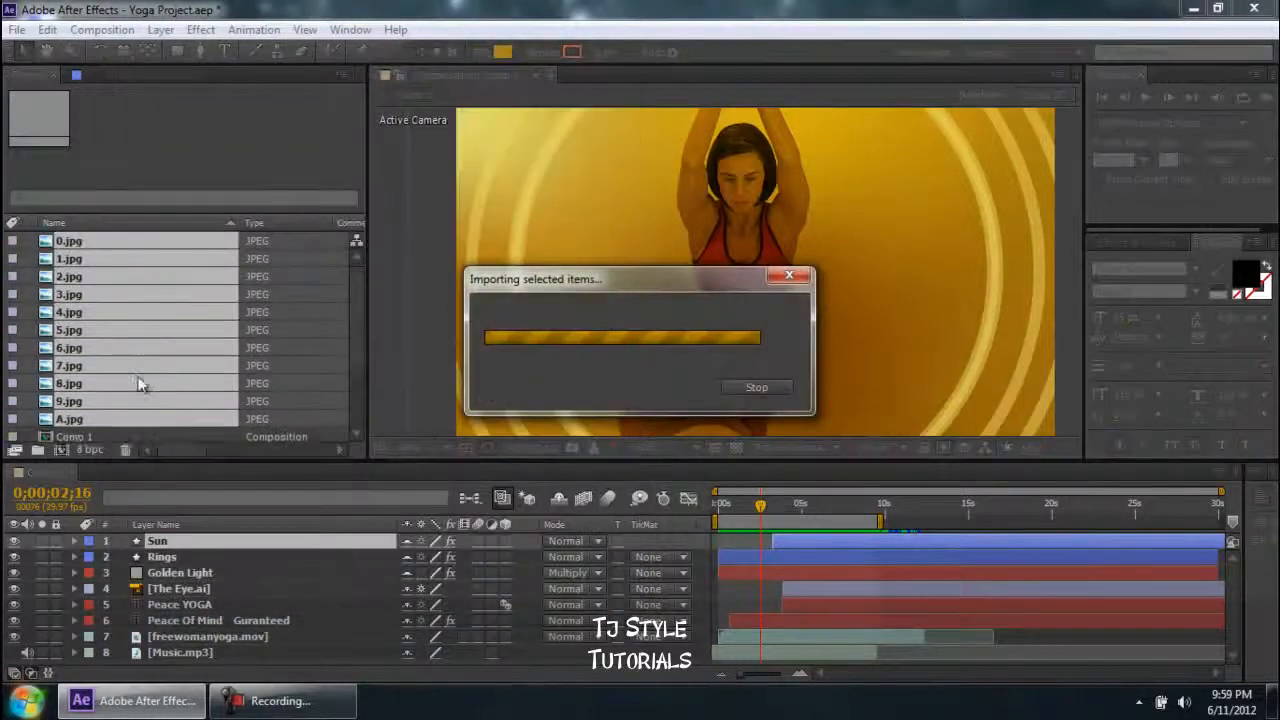
pyautogui.scroll(-9, 312, 310)
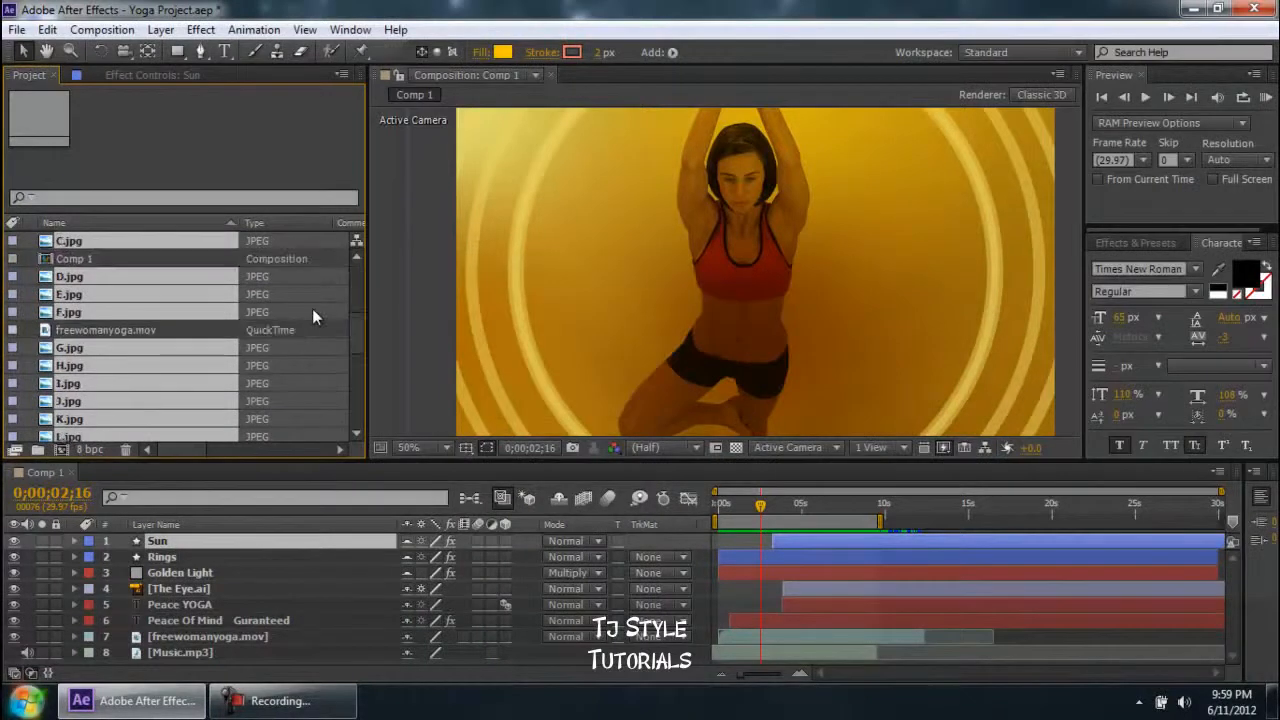
pyautogui.click(225, 435)
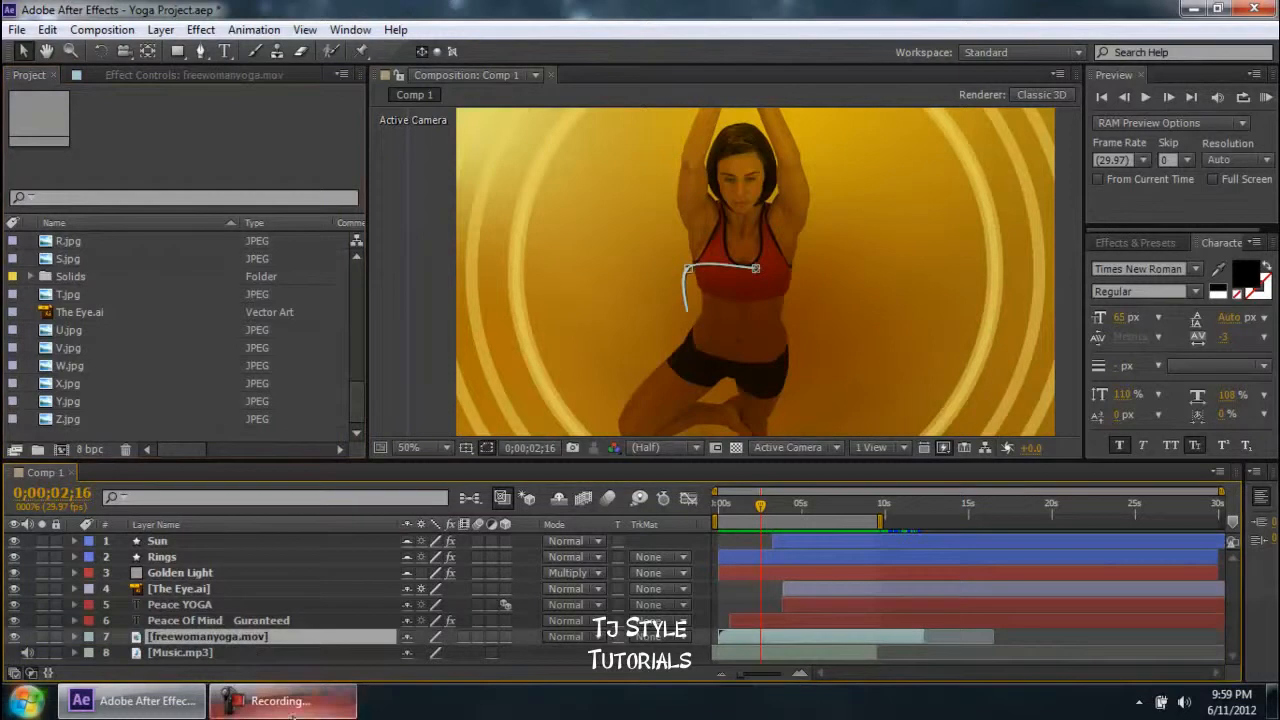
pyautogui.click(288, 701)
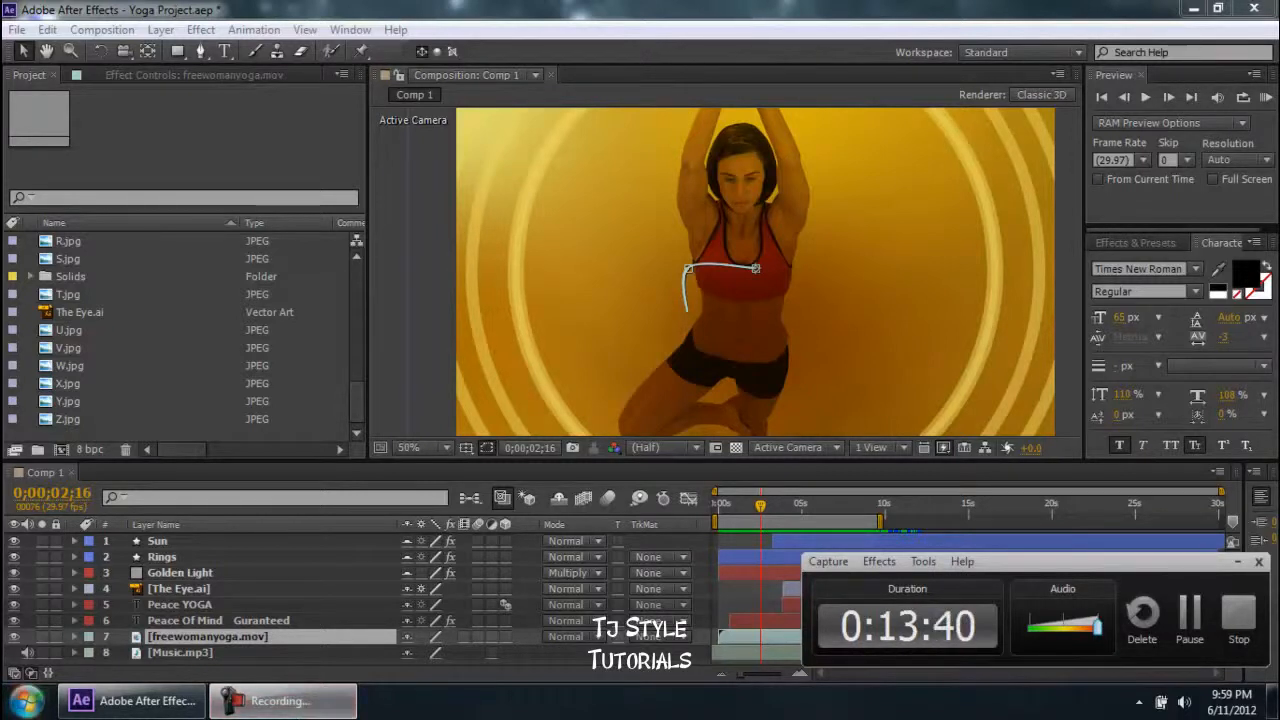
pyautogui.click(1238, 562)
# Step: Examine the imported fire letter and number images in the project list, including the preview of L.jpg
pyautogui.click(150, 353)
pyautogui.scroll(5, 150, 353)
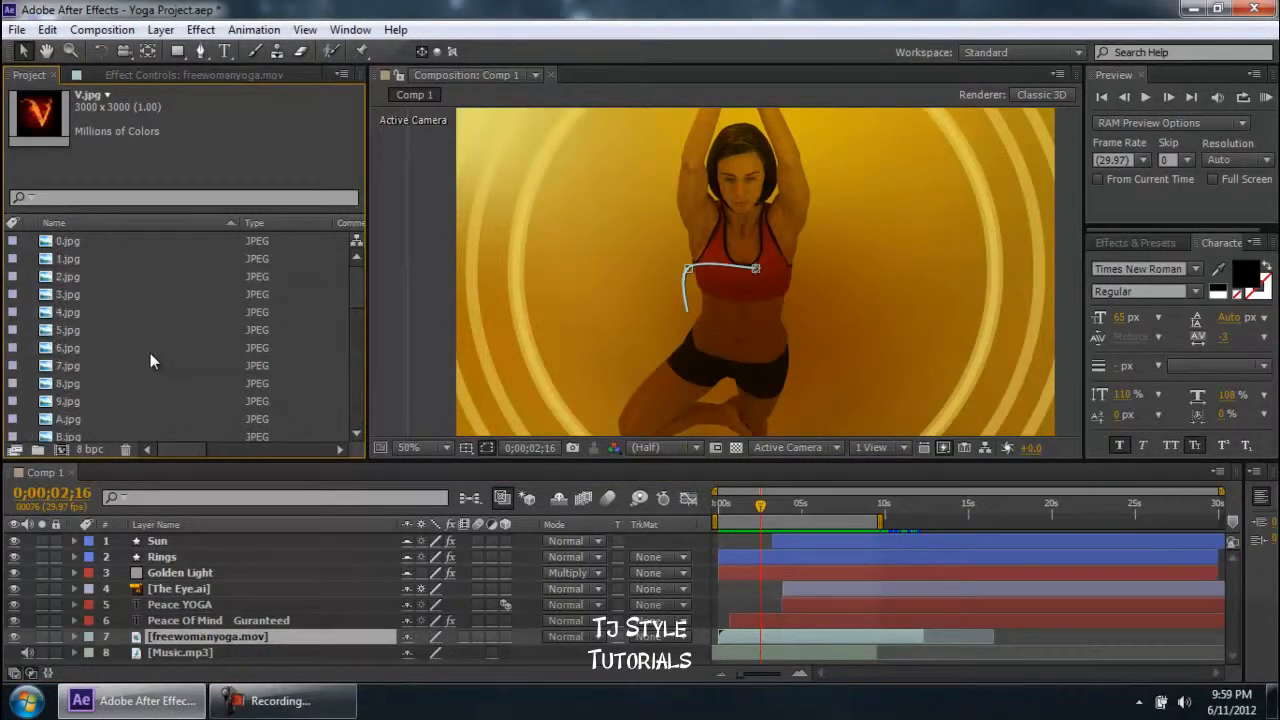
pyautogui.scroll(-5, 145, 325)
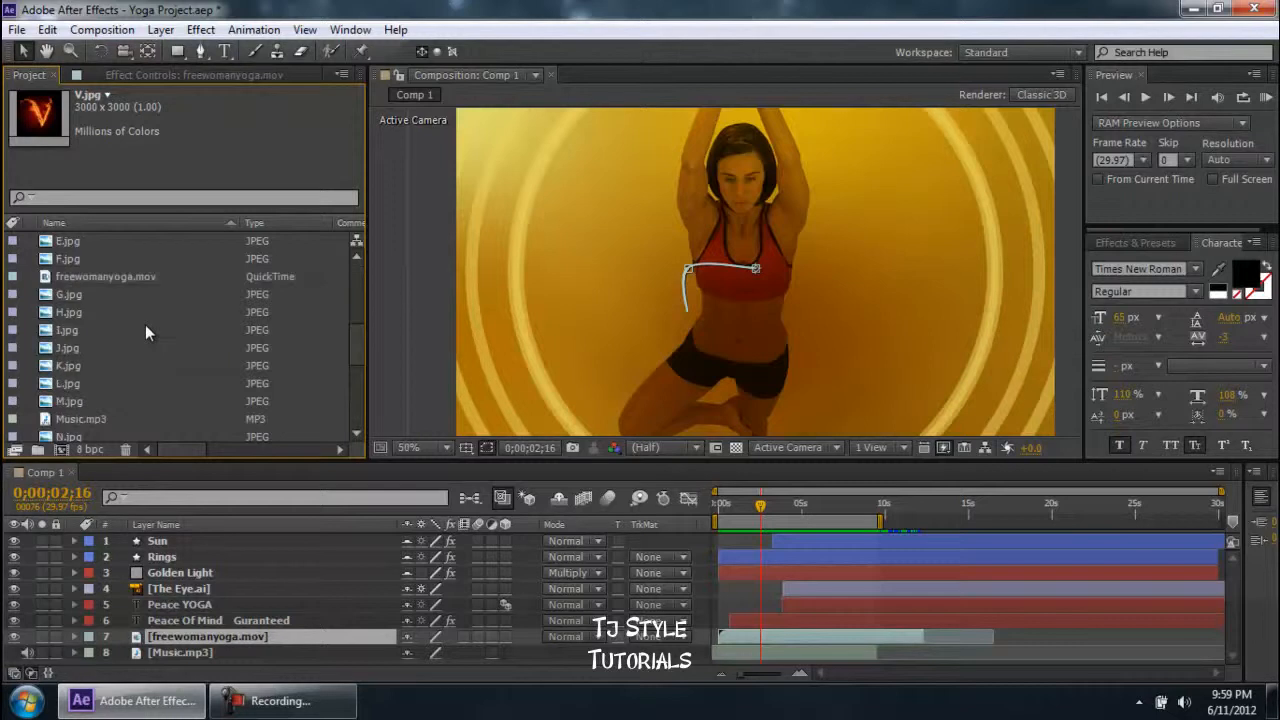
pyautogui.scroll(3, 110, 336)
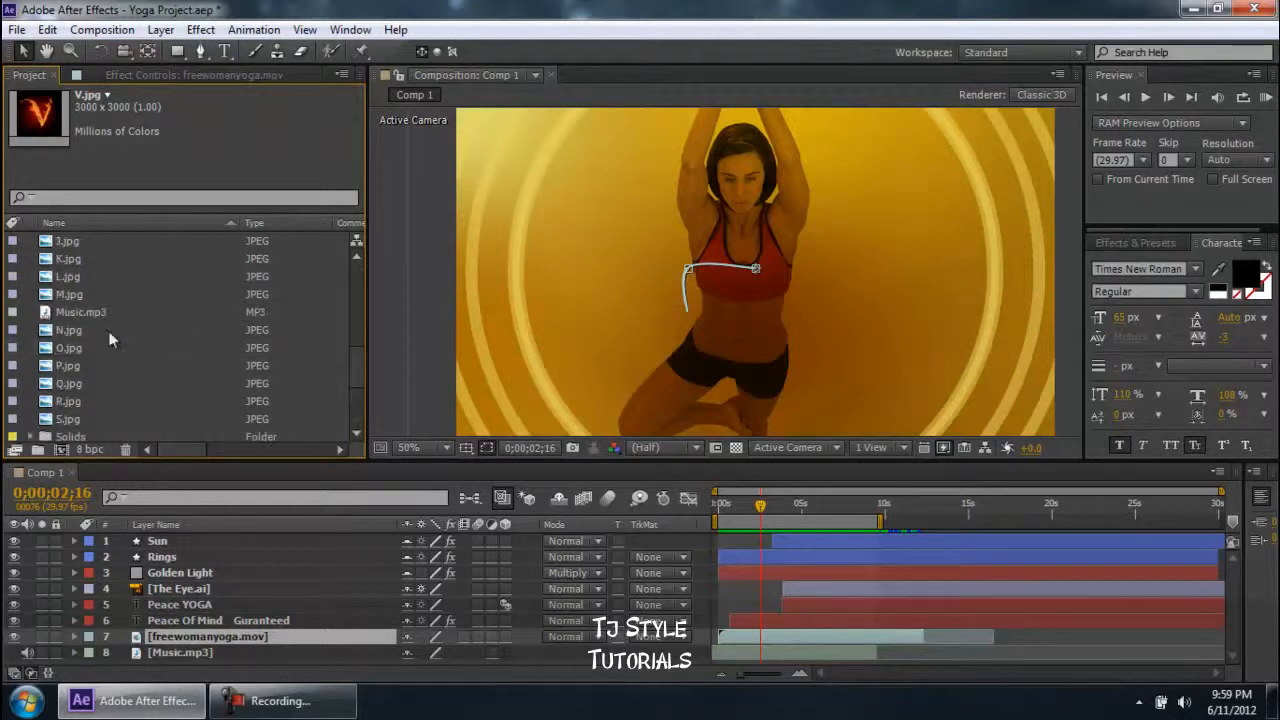
pyautogui.click(90, 260)
pyautogui.click(87, 283)
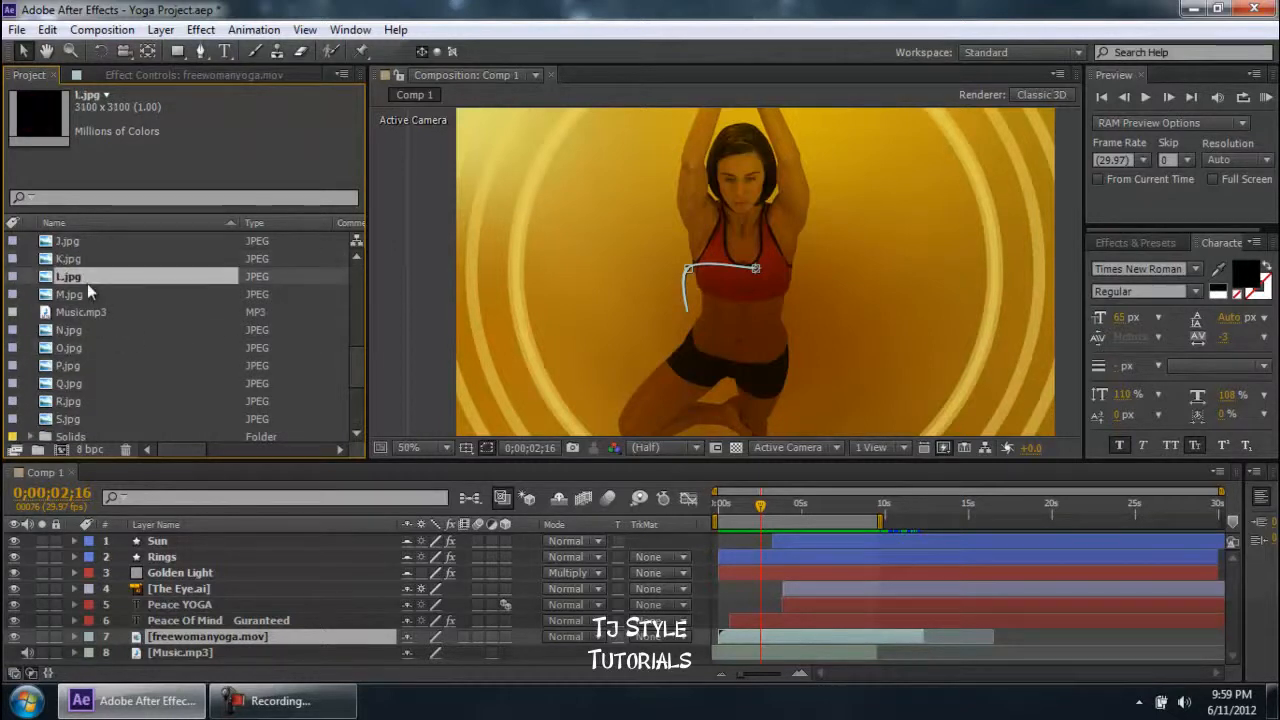
pyautogui.scroll(5, 177, 342)
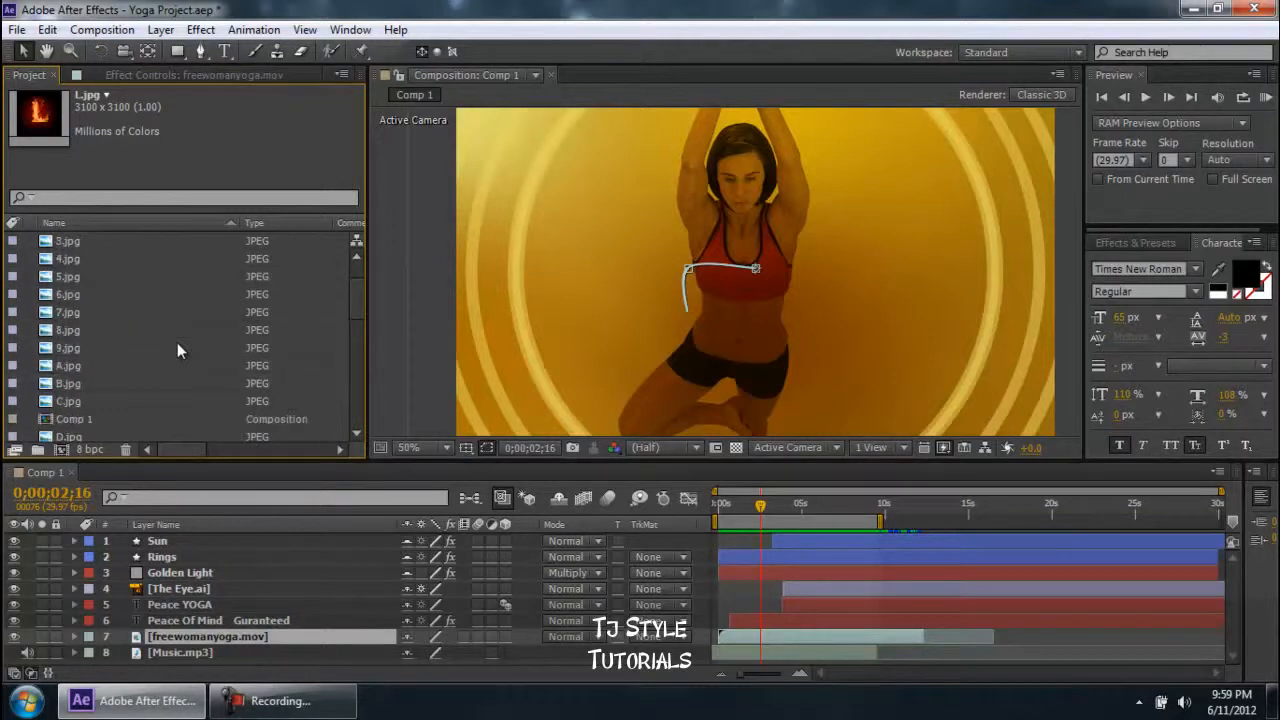
pyautogui.scroll(-4, 137, 350)
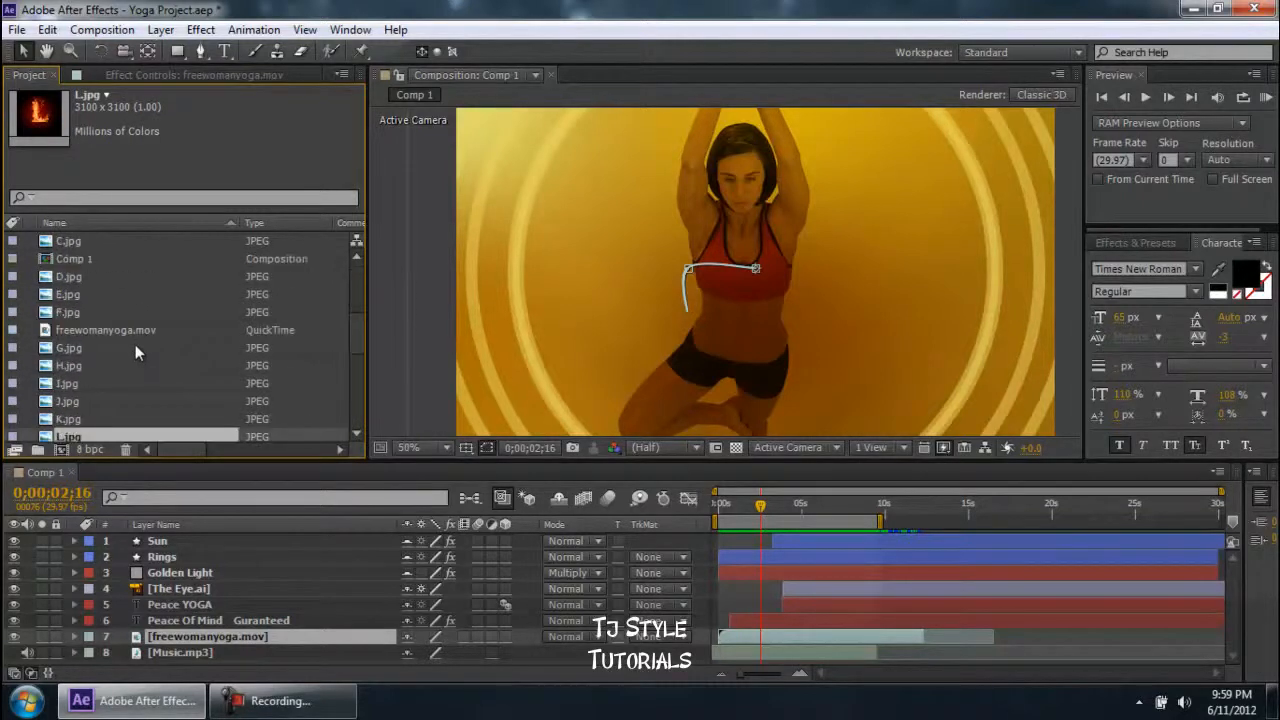
pyautogui.scroll(-4, 136, 346)
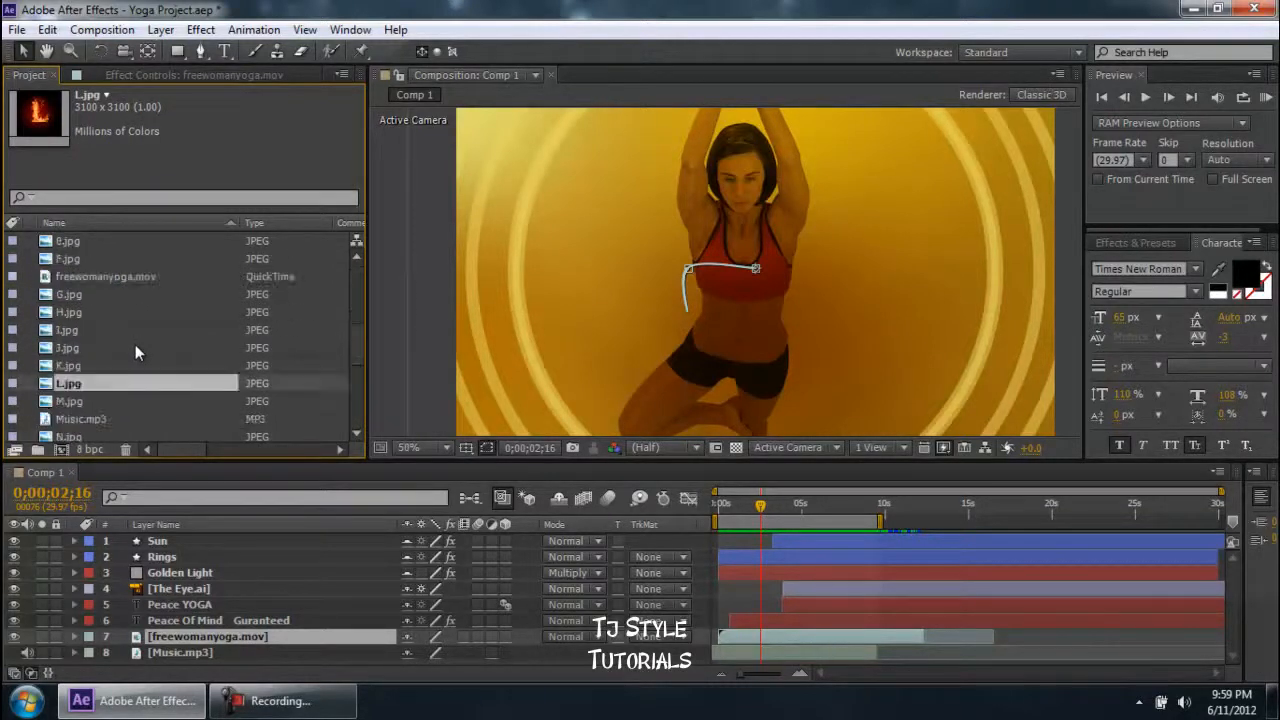
pyautogui.scroll(4, 138, 355)
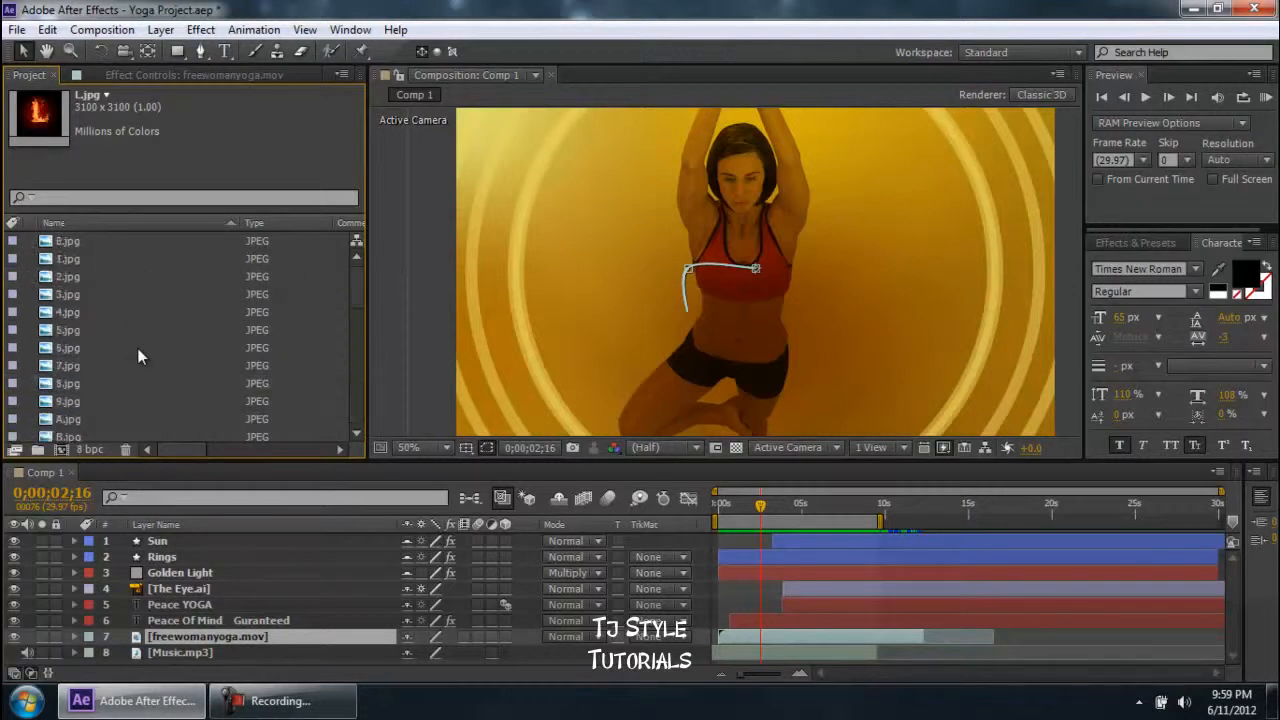
pyautogui.scroll(3, 145, 348)
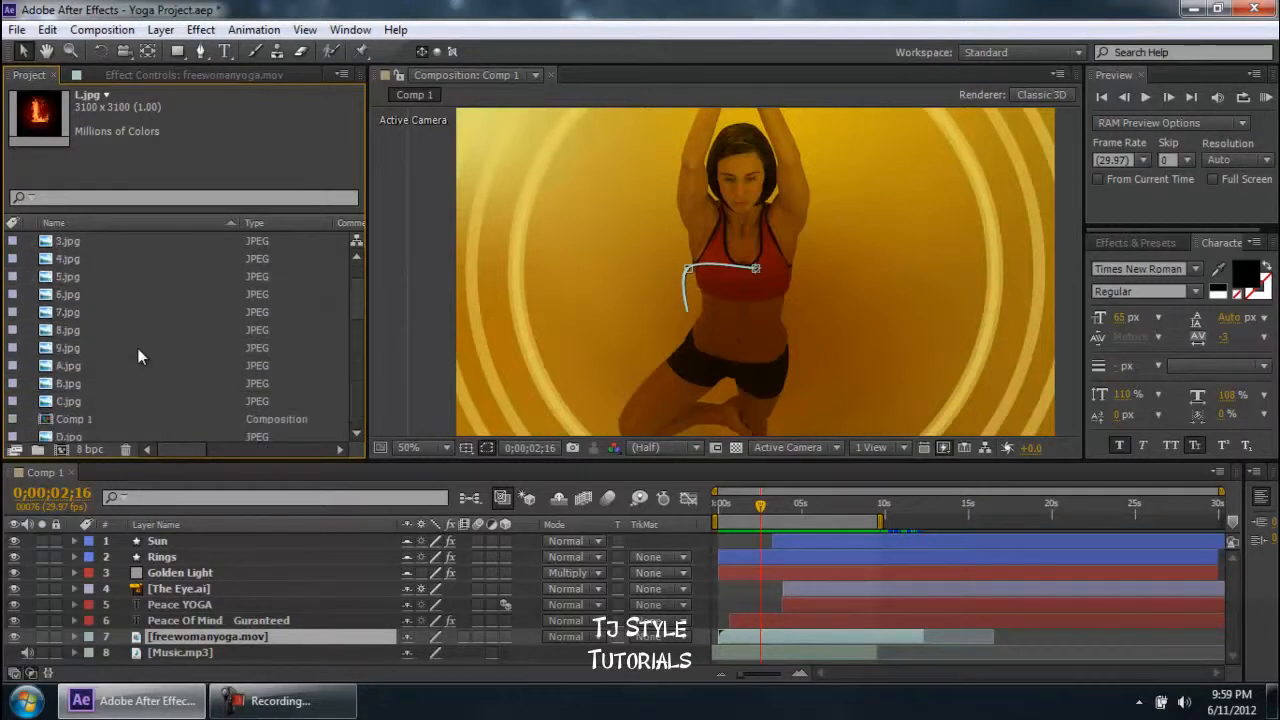
pyautogui.scroll(-8, 131, 311)
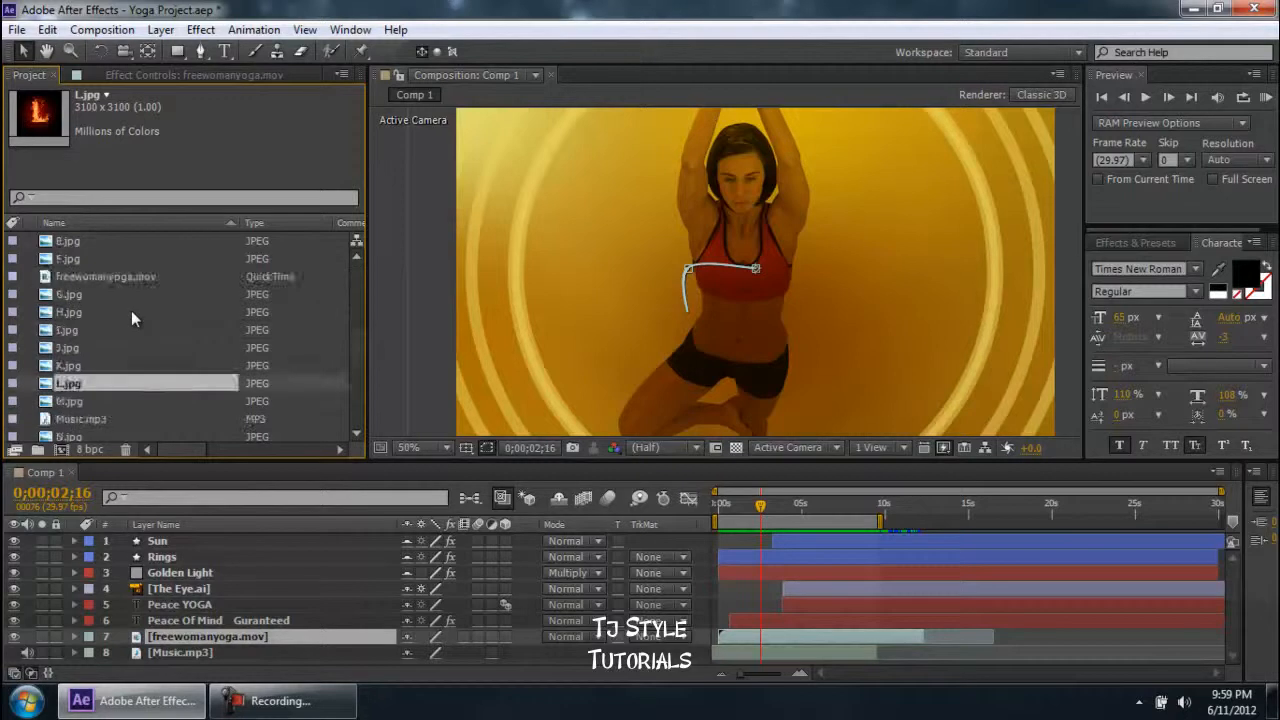
pyautogui.scroll(5, 120, 314)
pyautogui.scroll(3, 110, 340)
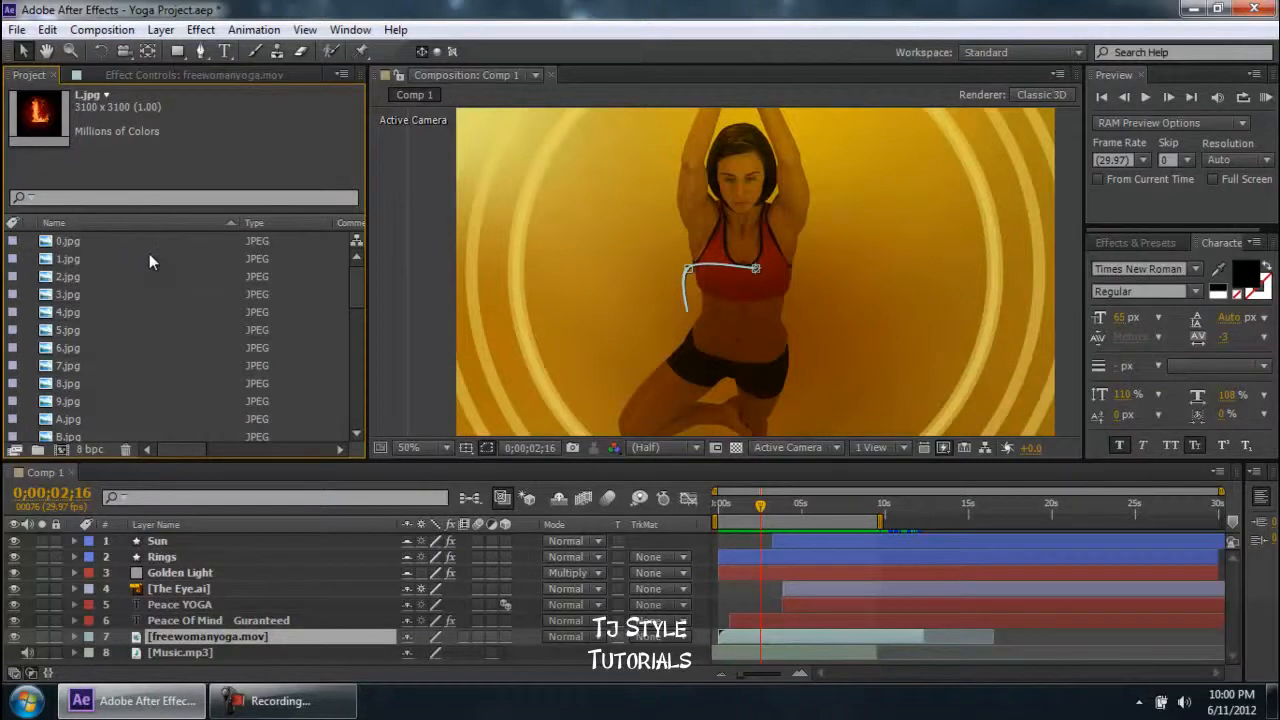
# Step: Create a new folder in the project and name it Alphabets
pyautogui.click(41, 451)
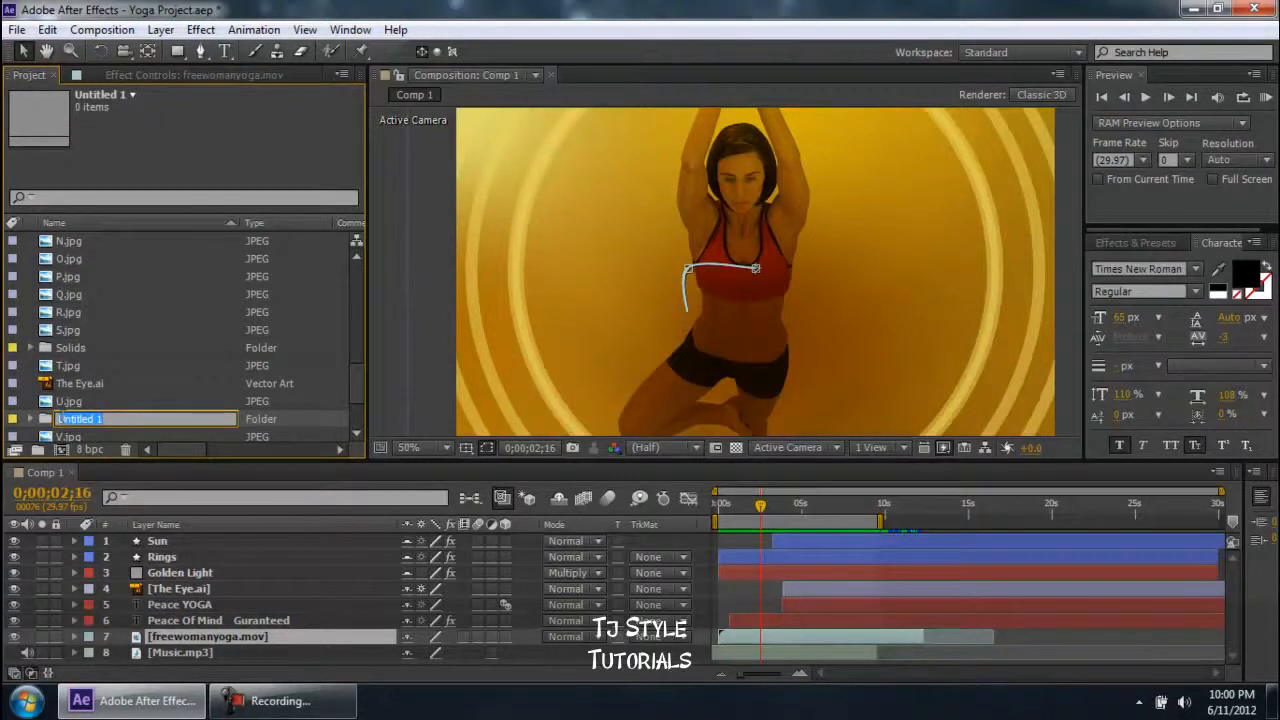
pyautogui.write('C')
pyautogui.write('ophabets')
pyautogui.press('Return')
pyautogui.scroll(3, 117, 317)
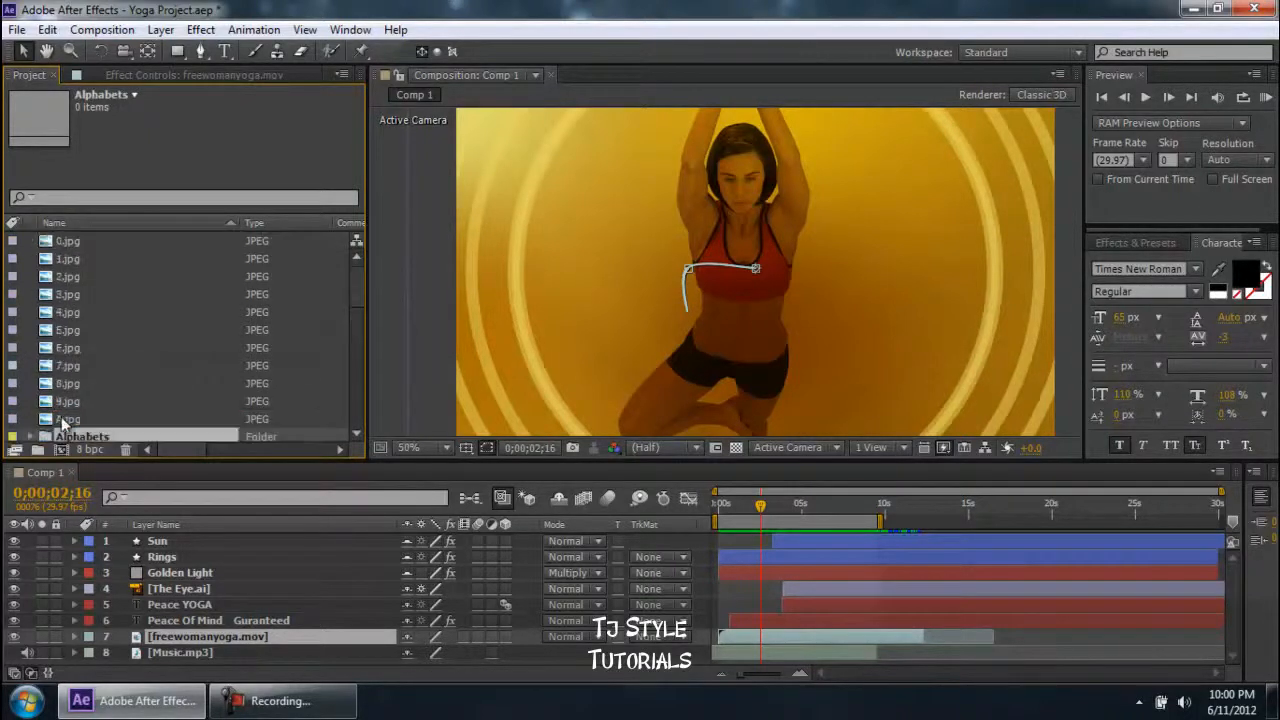
# Step: Move the letter images A.jpg through Z.jpg into the Alphabets folder, excluding the composition, video, music, Solids folder and The Eye.ai from the selection
pyautogui.click(76, 312)
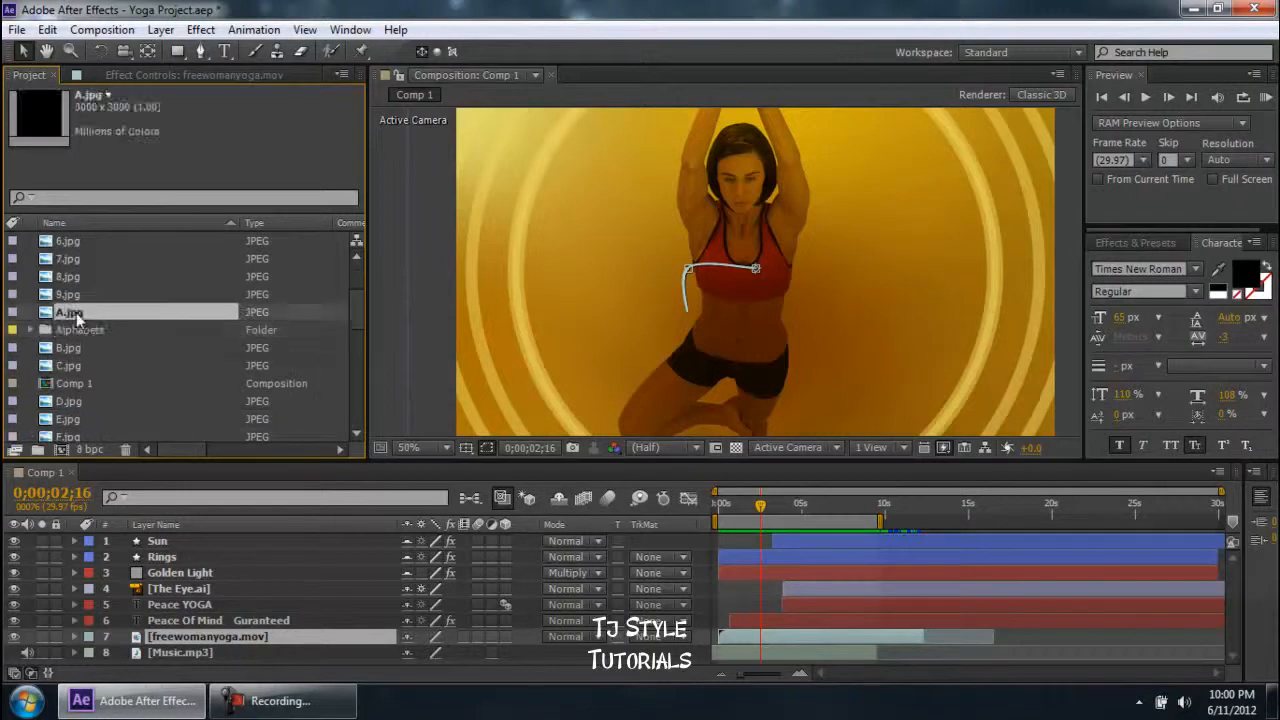
pyautogui.keyDown('ctrl'); pyautogui.click(75, 350); pyautogui.keyUp('ctrl')
pyautogui.keyDown('ctrl'); pyautogui.click(89, 366); pyautogui.keyUp('ctrl')
pyautogui.scroll(-1, 89, 368)
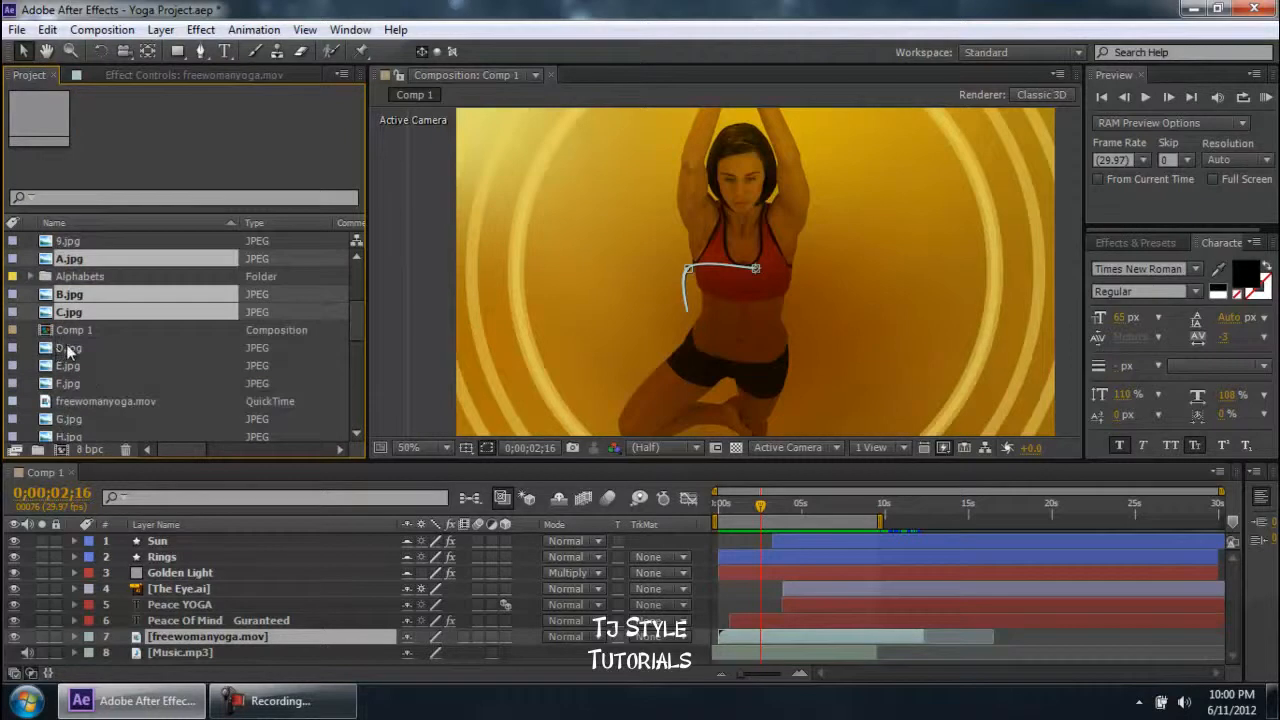
pyautogui.keyDown('ctrl'); pyautogui.click(62, 345); pyautogui.keyUp('ctrl')
pyautogui.scroll(-6, 75, 374)
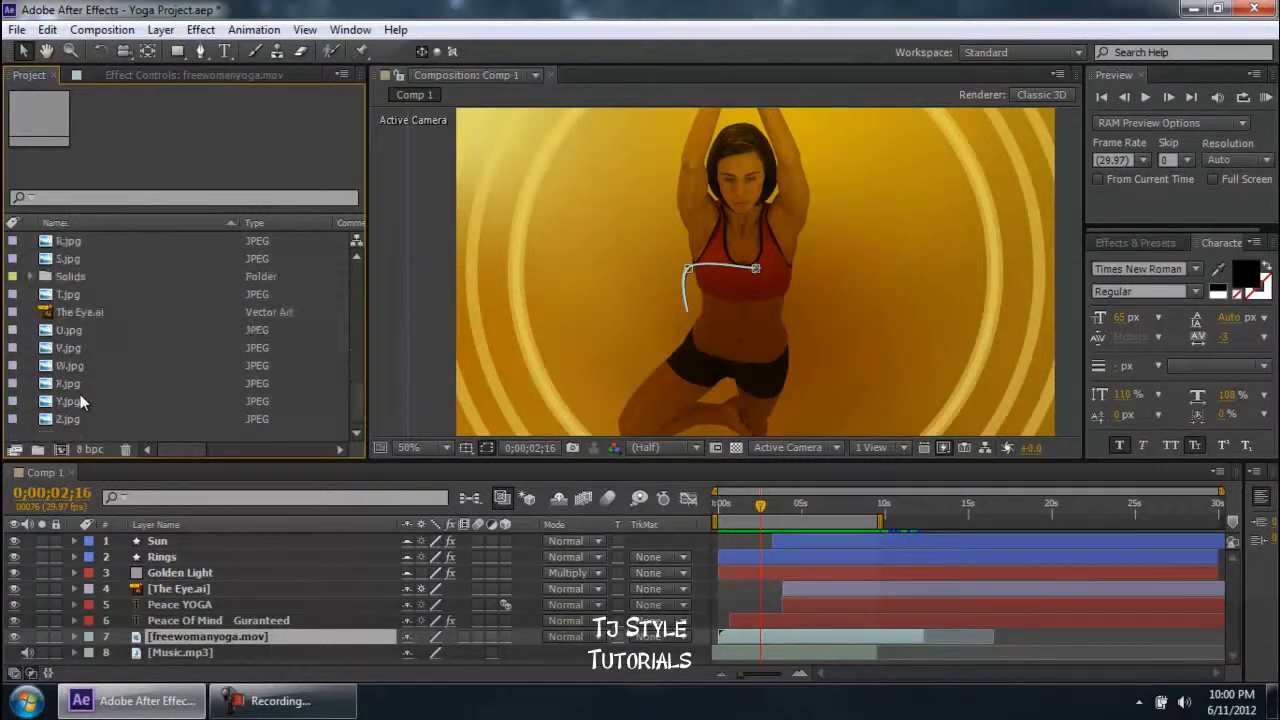
pyautogui.keyDown('shift'); pyautogui.click(75, 418); pyautogui.keyUp('shift')
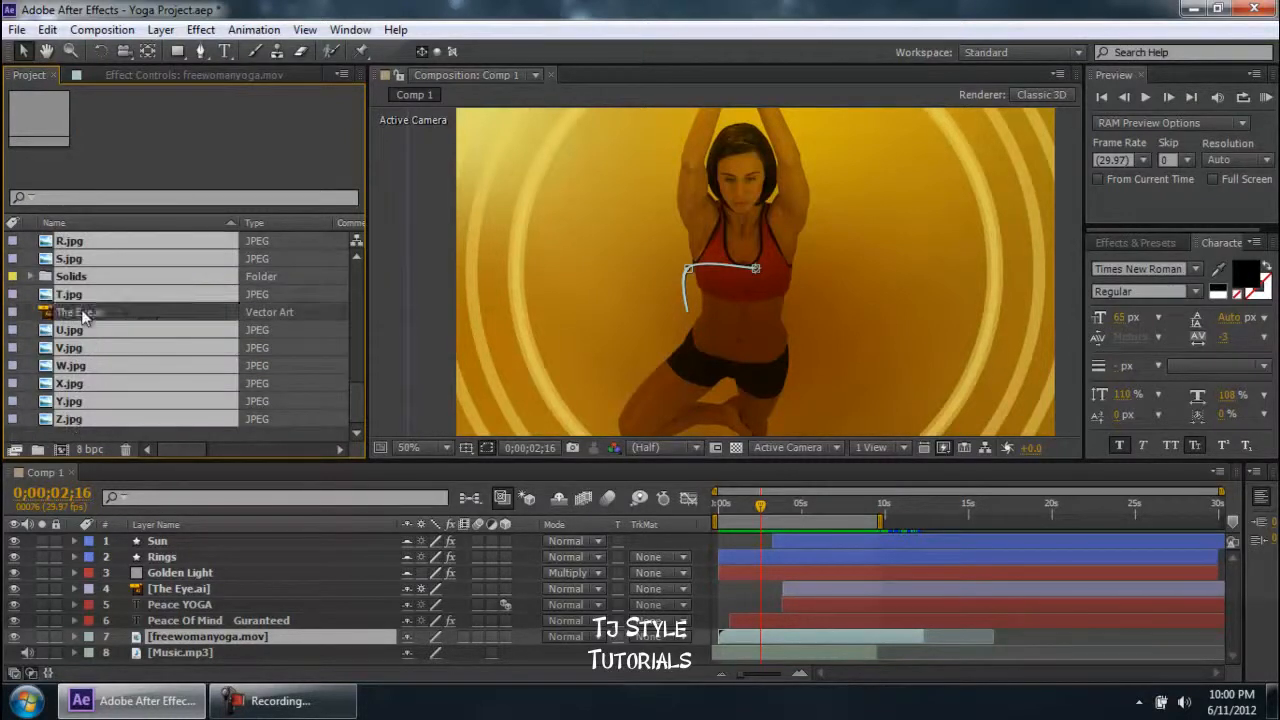
pyautogui.scroll(4, 113, 296)
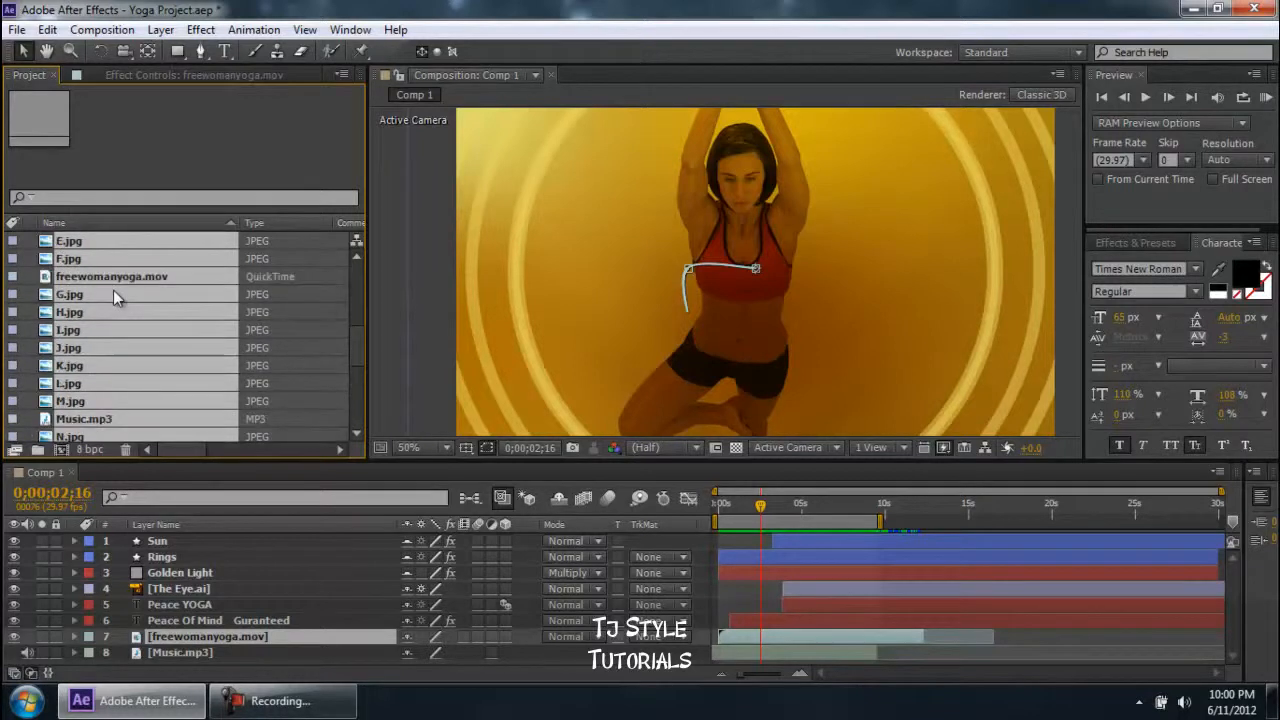
pyautogui.scroll(1, 98, 339)
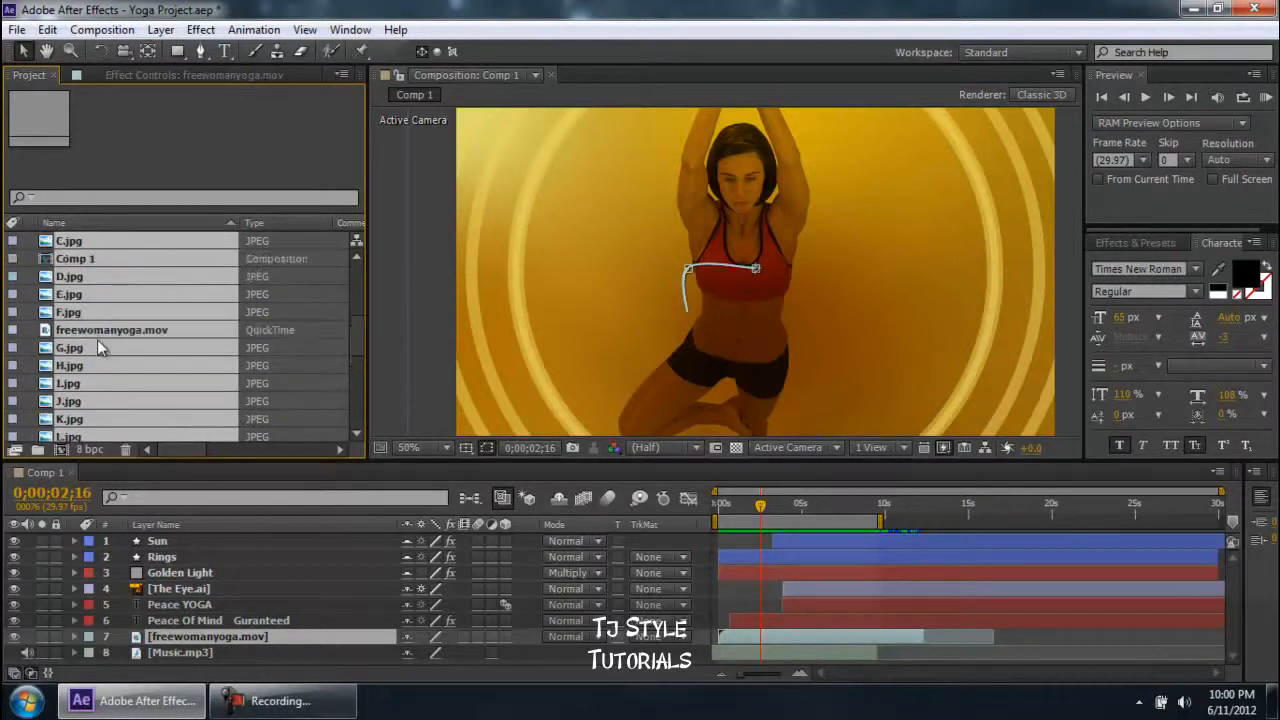
pyautogui.scroll(1, 92, 330)
pyautogui.keyDown('ctrl'); pyautogui.click(85, 311); pyautogui.keyUp('ctrl')
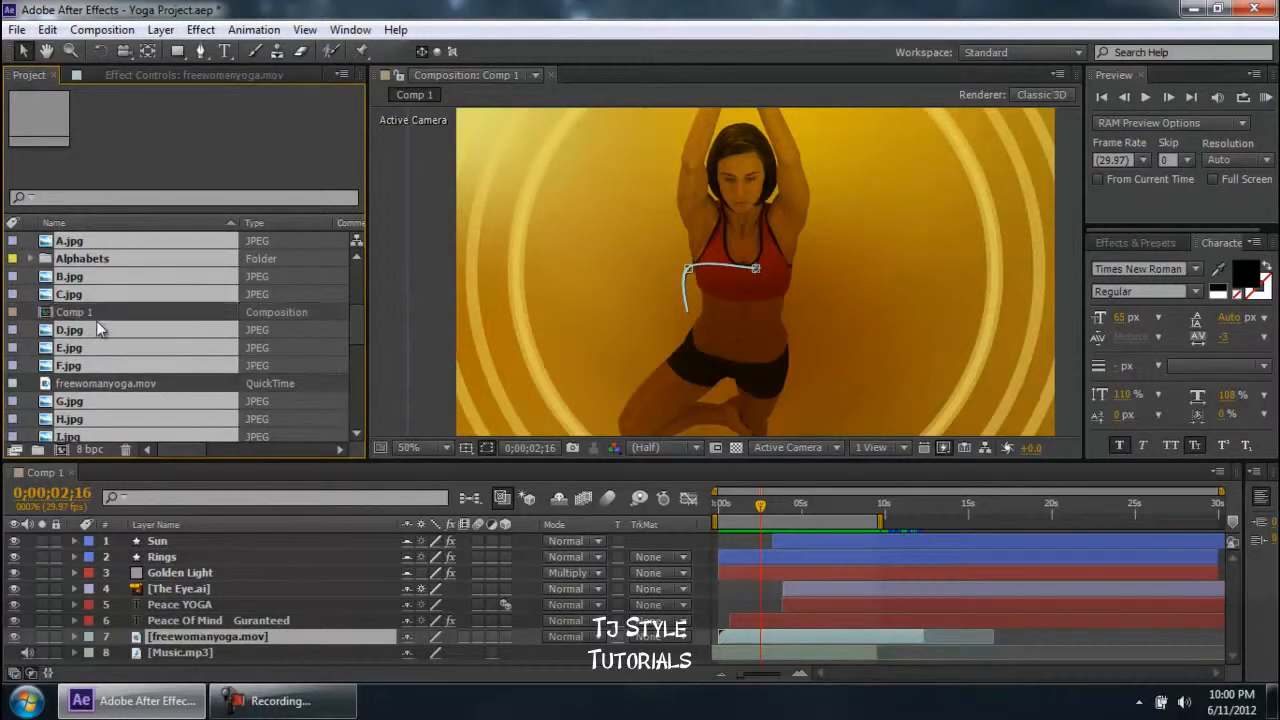
pyautogui.scroll(1, 98, 329)
pyautogui.scroll(1, 97, 319)
pyautogui.scroll(-7, 98, 320)
pyautogui.scroll(7, 100, 323)
pyautogui.scroll(1, 109, 329)
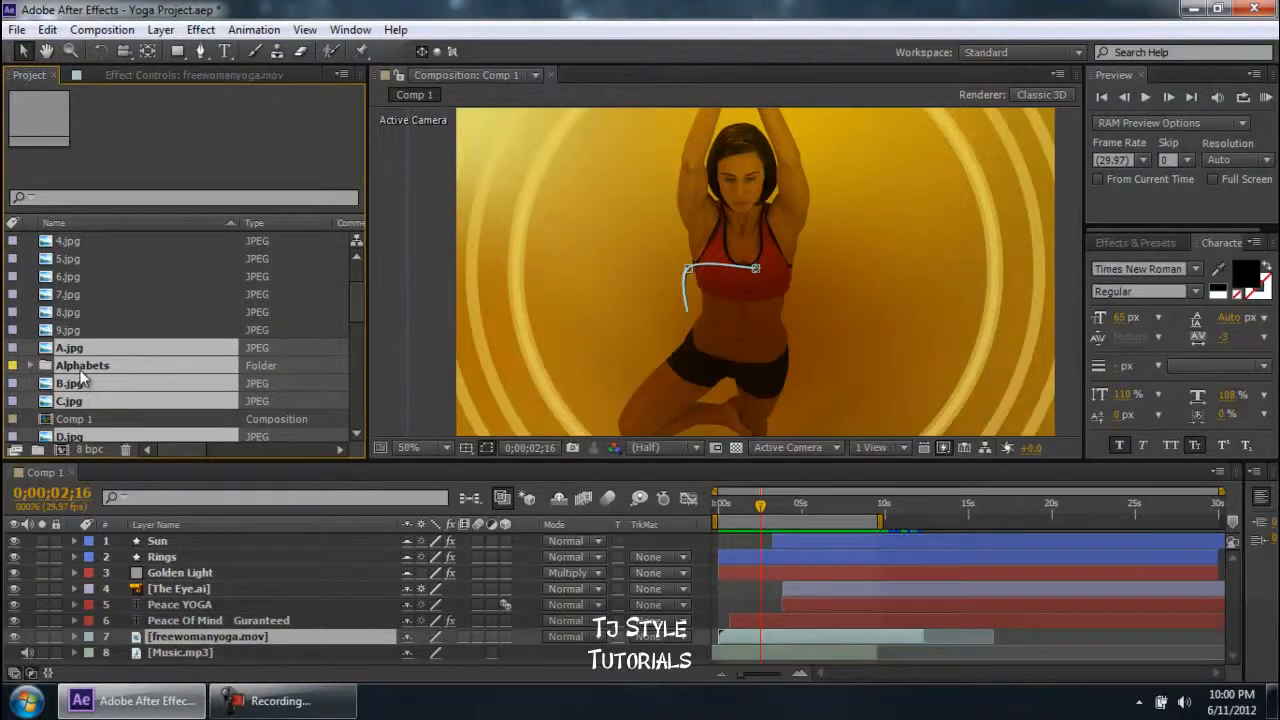
pyautogui.keyDown('ctrl'); pyautogui.click(84, 366); pyautogui.keyUp('ctrl')
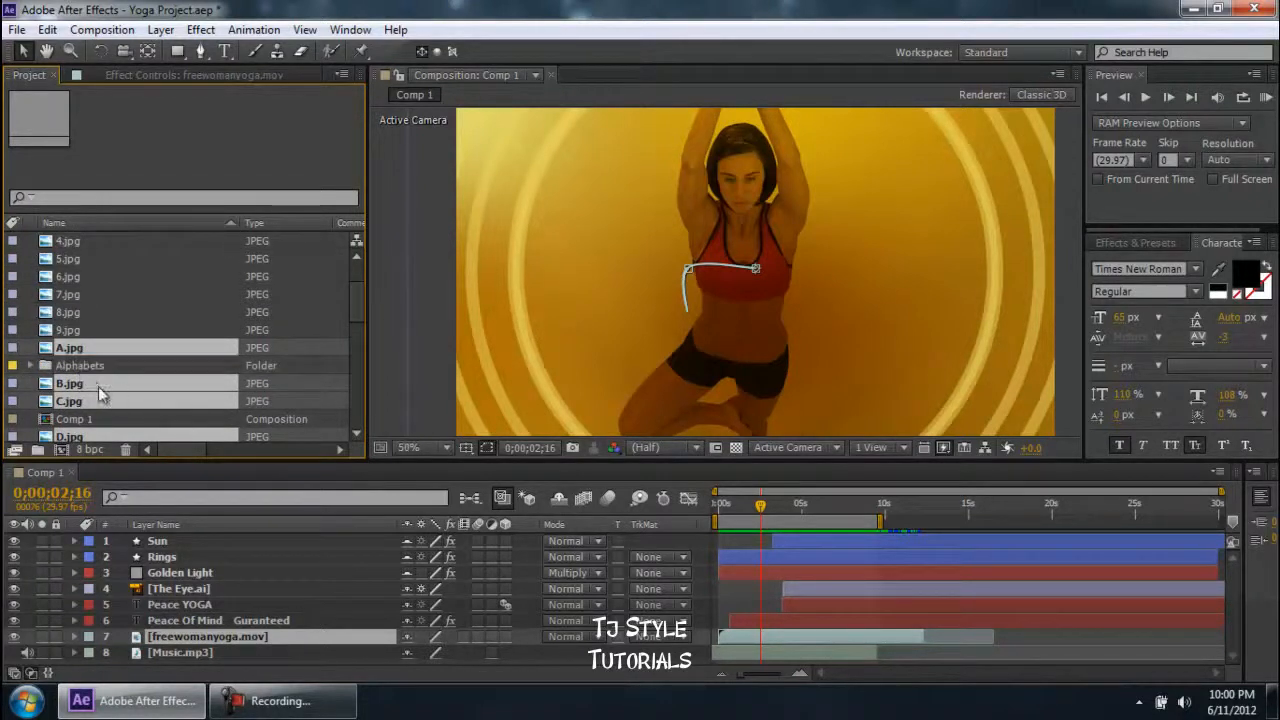
pyautogui.moveTo(84, 352); pyautogui.dragTo(92, 256)
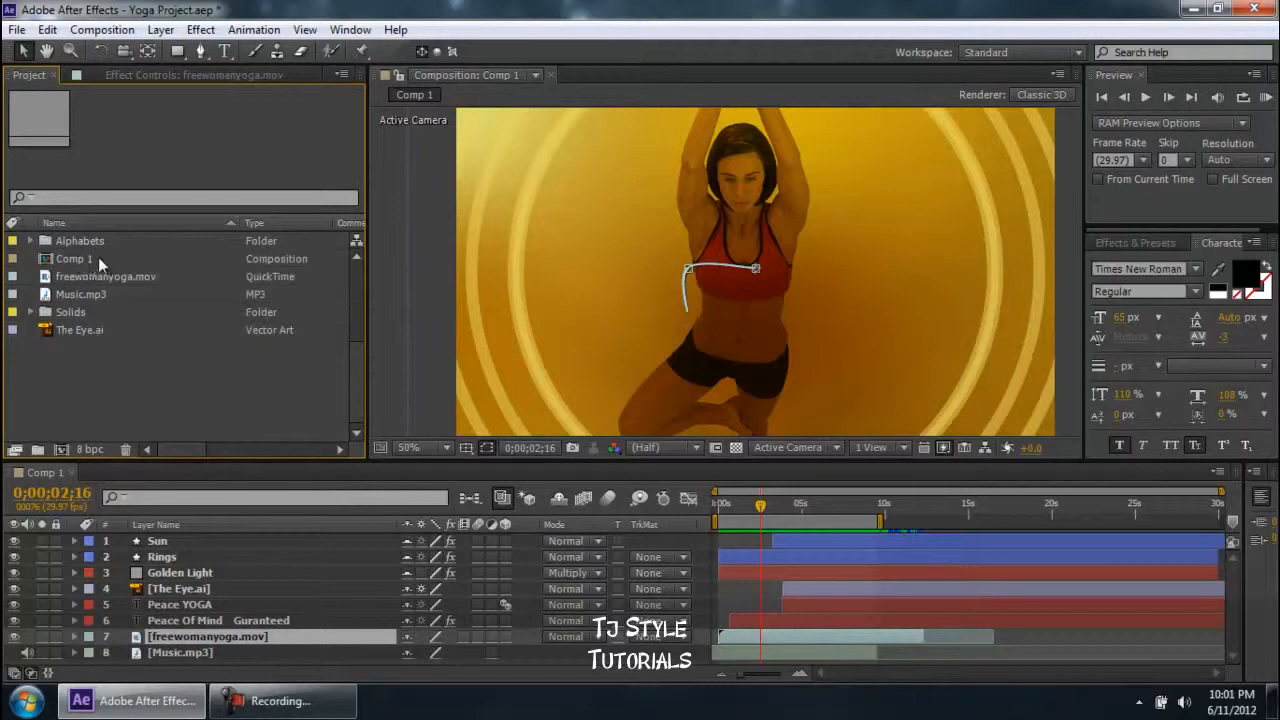
# Step: Select the Alphabets folder and narrow the project panel slightly
pyautogui.click(78, 241)
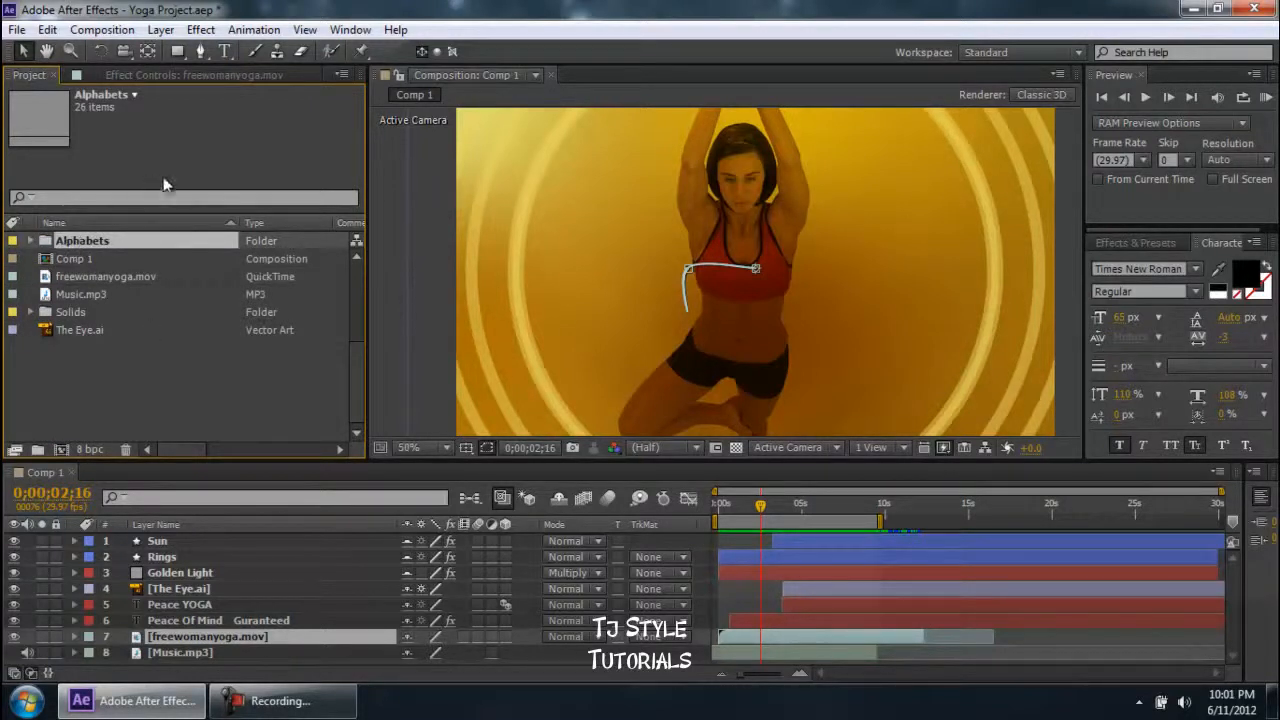
pyautogui.moveTo(368, 169)
pyautogui.mouseDown()
pyautogui.moveTo(424, 169)
pyautogui.moveTo(356, 169)
pyautogui.mouseUp()
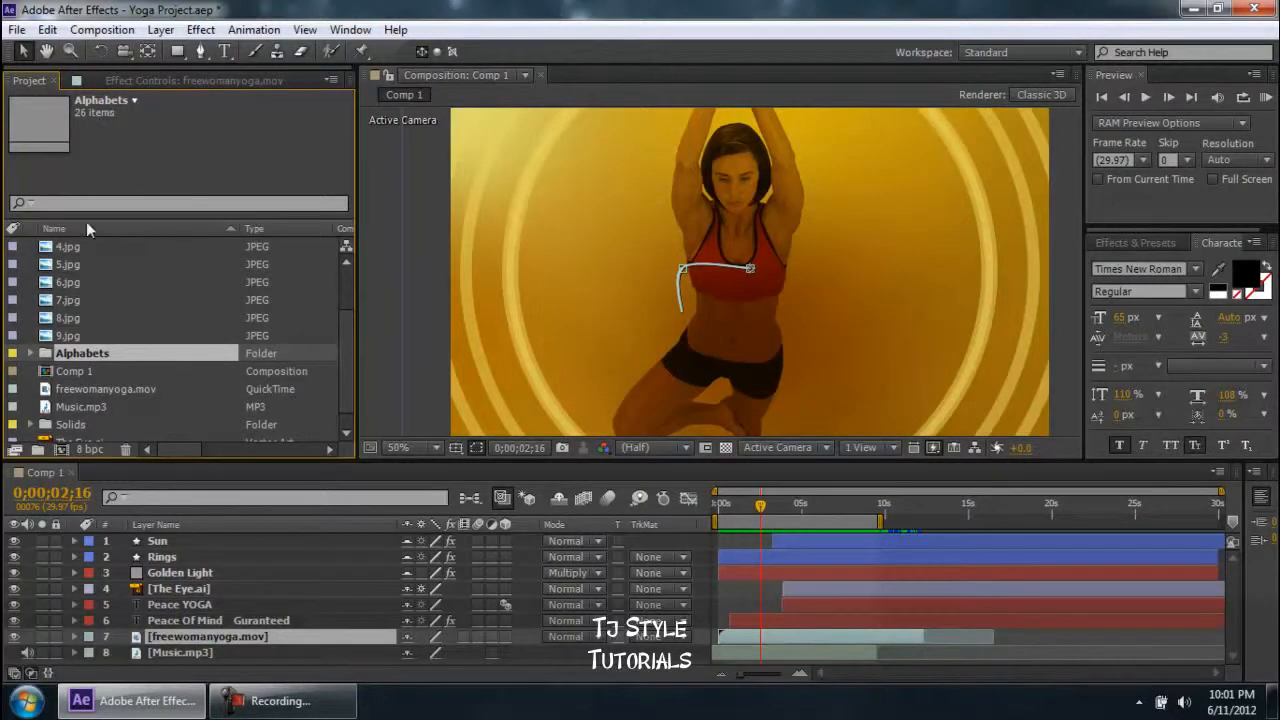
pyautogui.scroll(2, 108, 348)
pyautogui.scroll(-3, 108, 348)
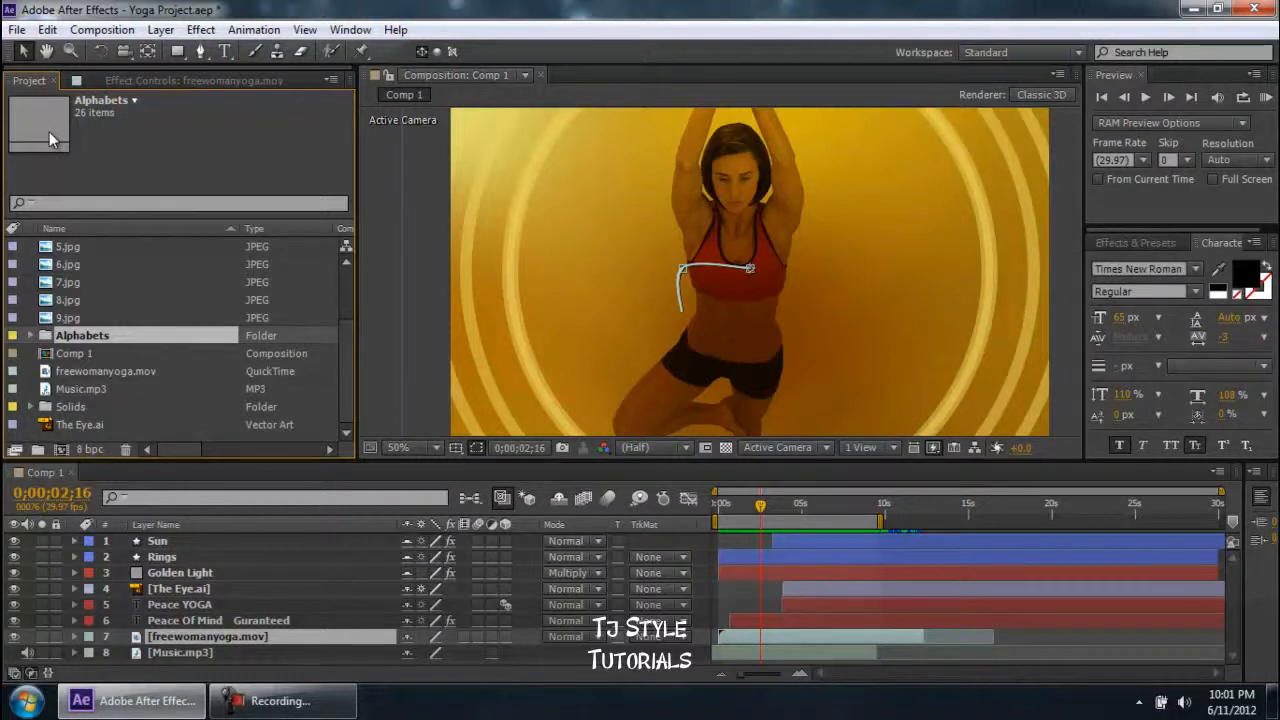
# Step: Select freewomanyoga.mov in the project and examine its thumbnail and footage details
pyautogui.click(111, 369)
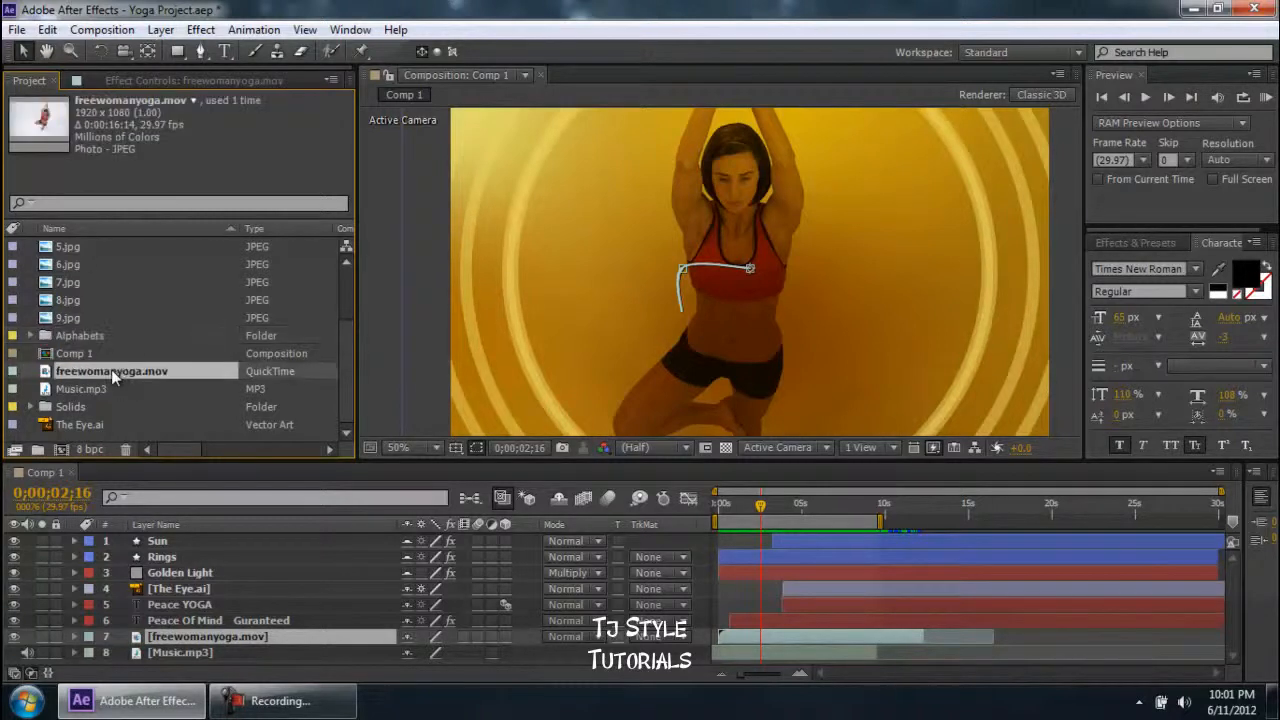
pyautogui.moveTo(62, 143); pyautogui.dragTo(135, 193)
pyautogui.scroll(2, 200, 279)
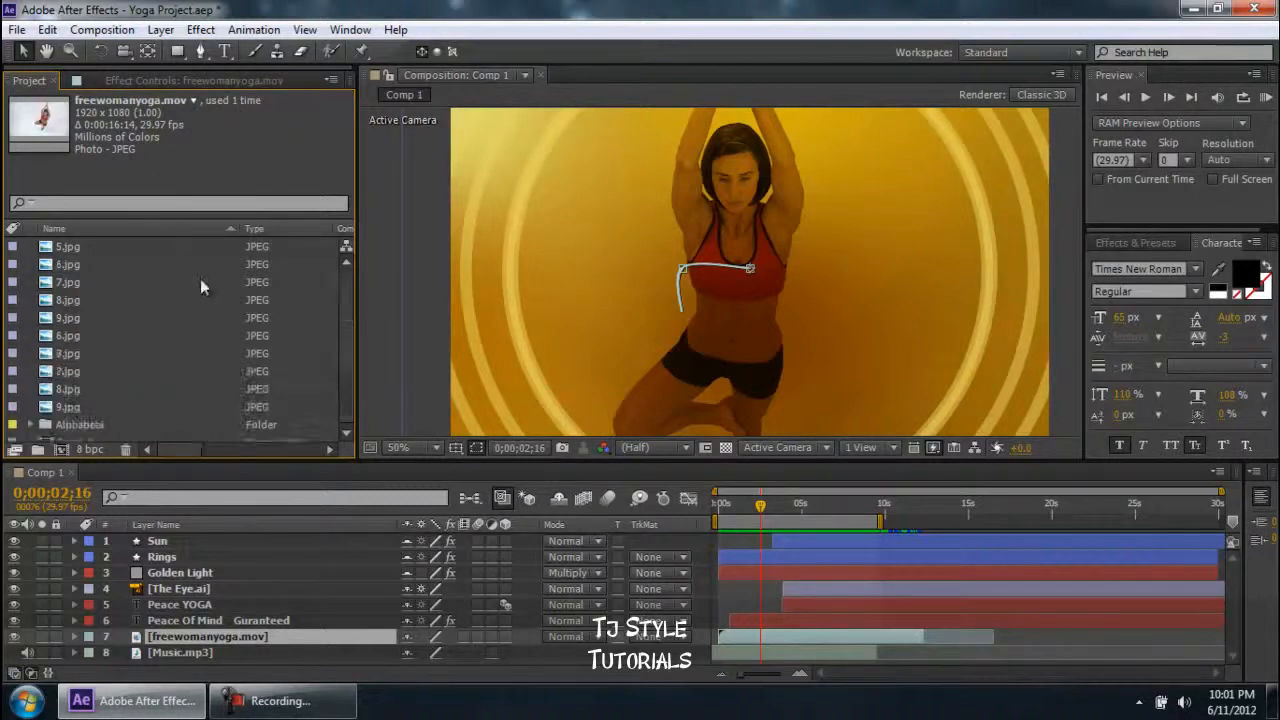
pyautogui.click(272, 700)
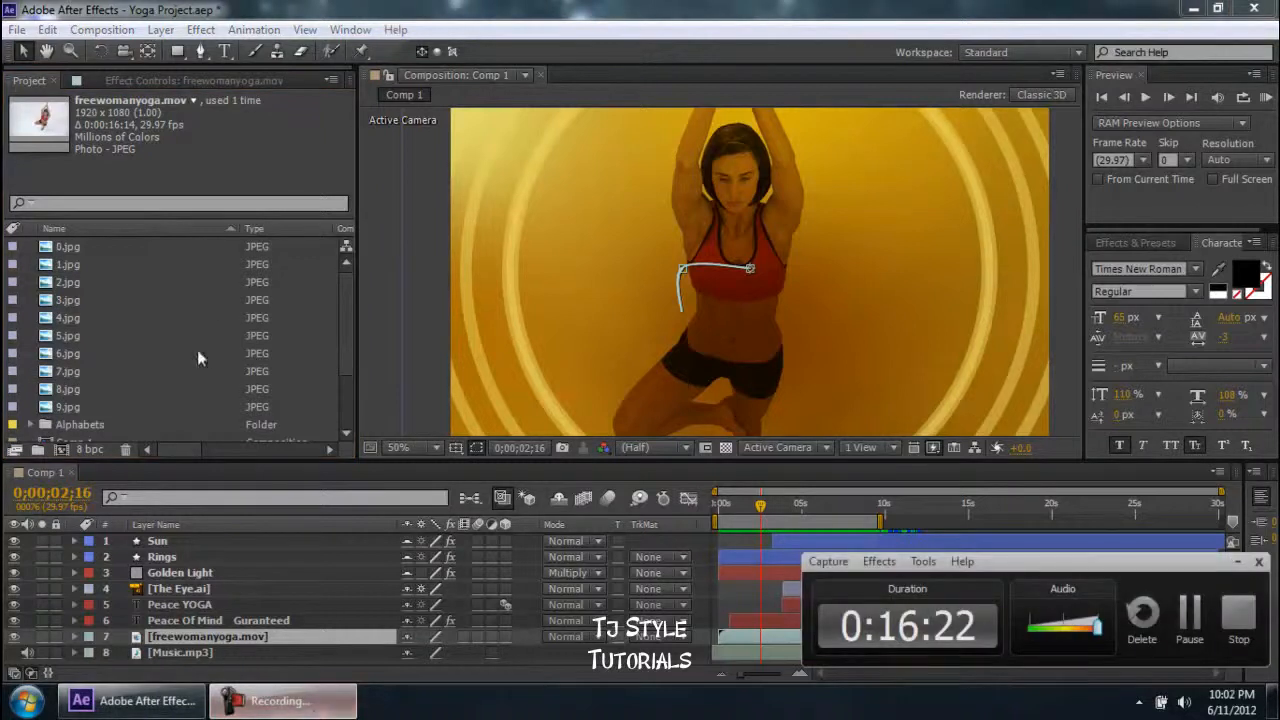
pyautogui.click(670, 8)
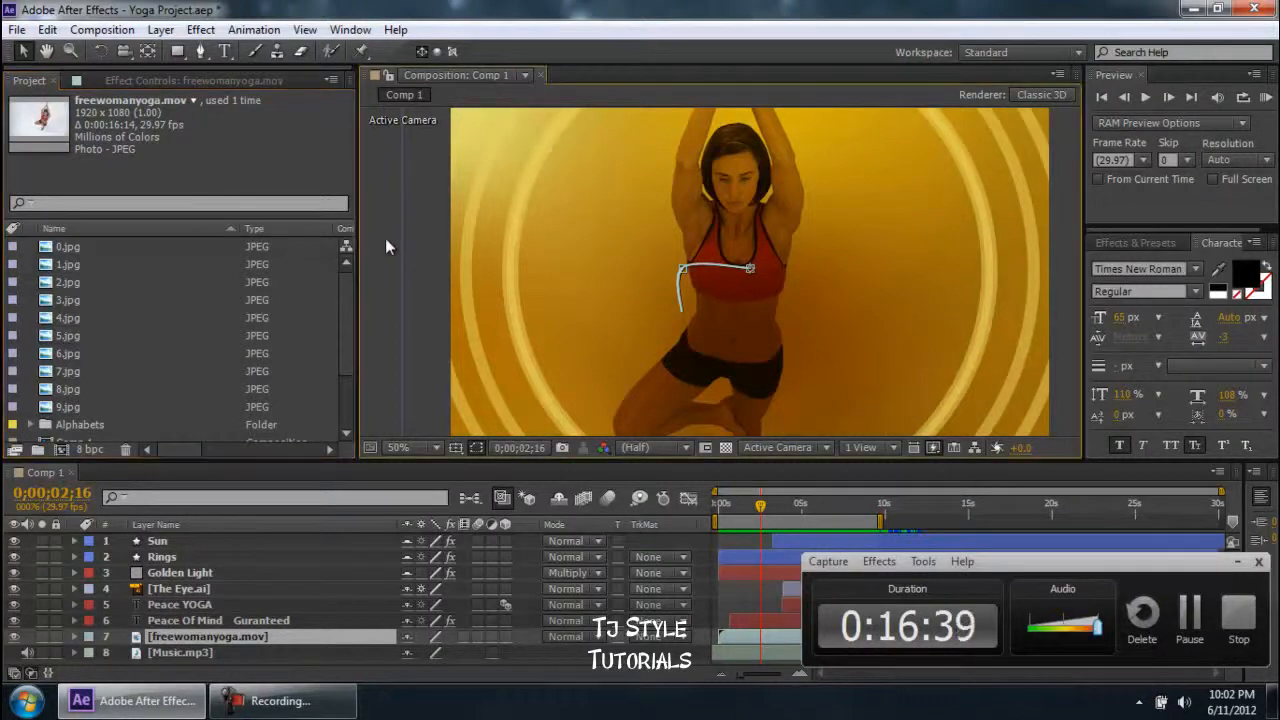
pyautogui.scroll(-2, 733, 300)
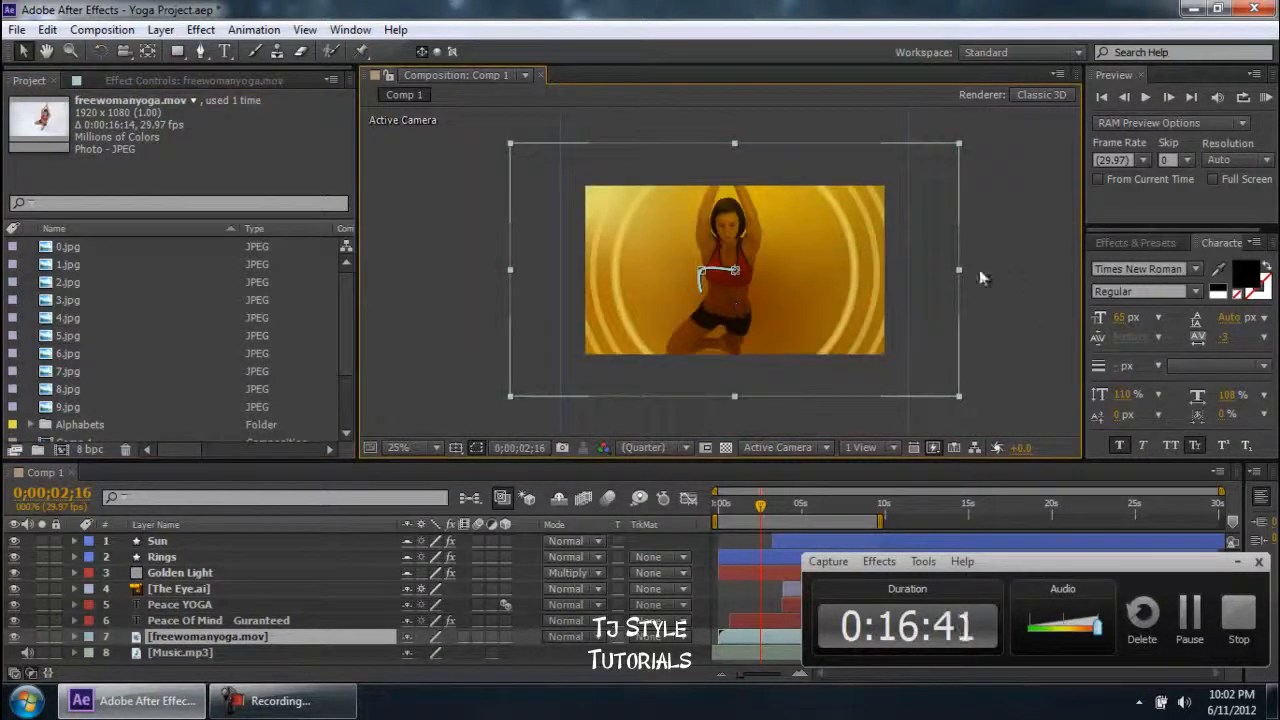
pyautogui.scroll(2, 911, 254)
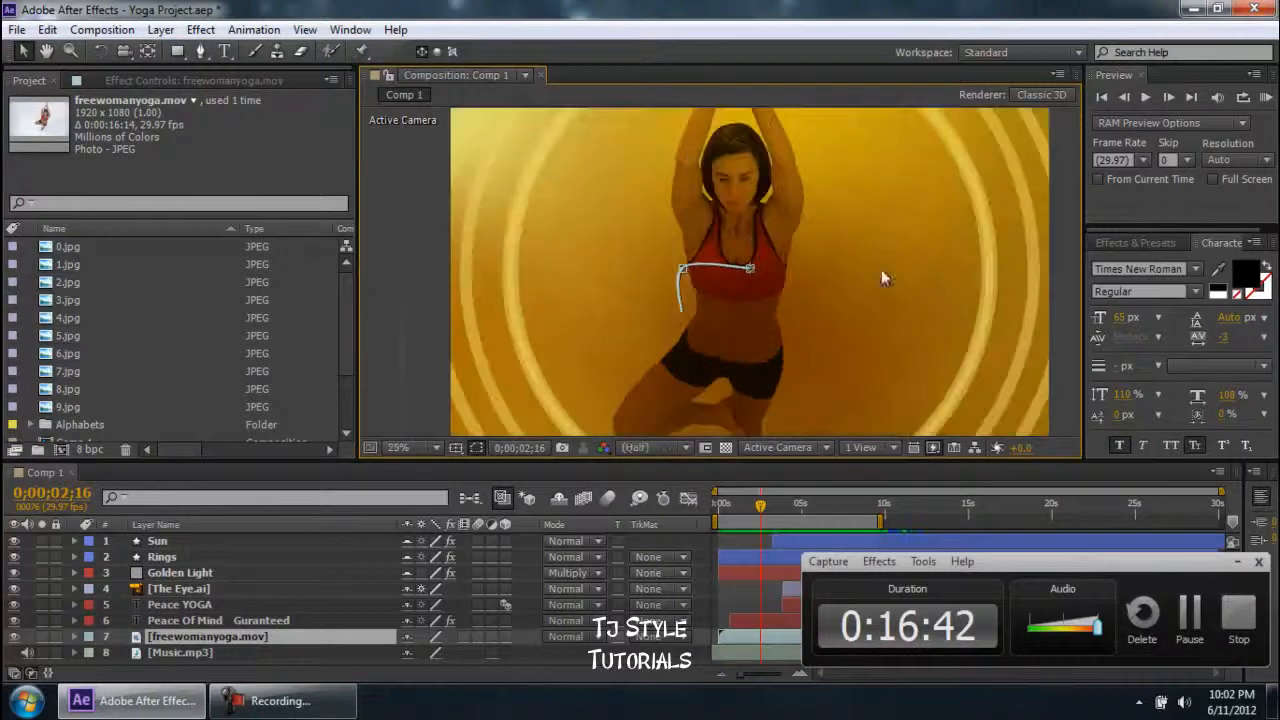
# Step: Scrub the Comp 1 timeline forward to about 8 seconds to preview the yoga commercial's title and logo animation
pyautogui.moveTo(760, 514); pyautogui.dragTo(830, 513)
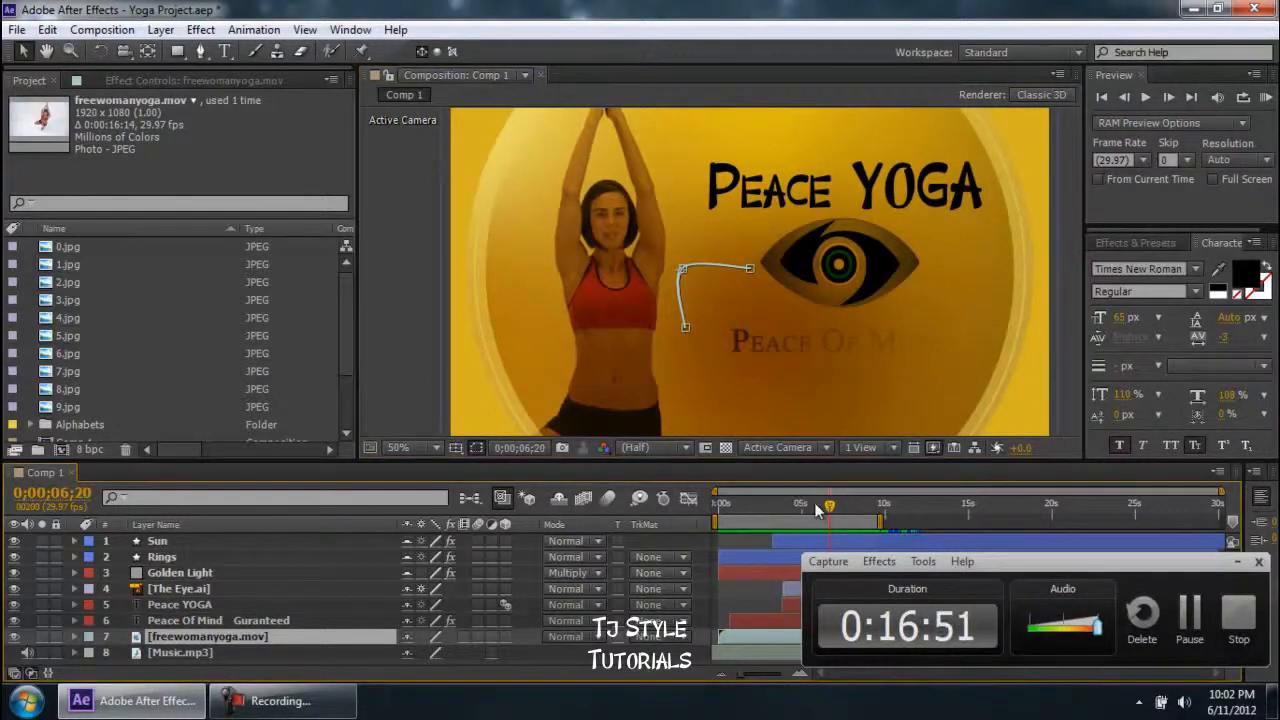
pyautogui.moveTo(829, 506); pyautogui.dragTo(853, 501)
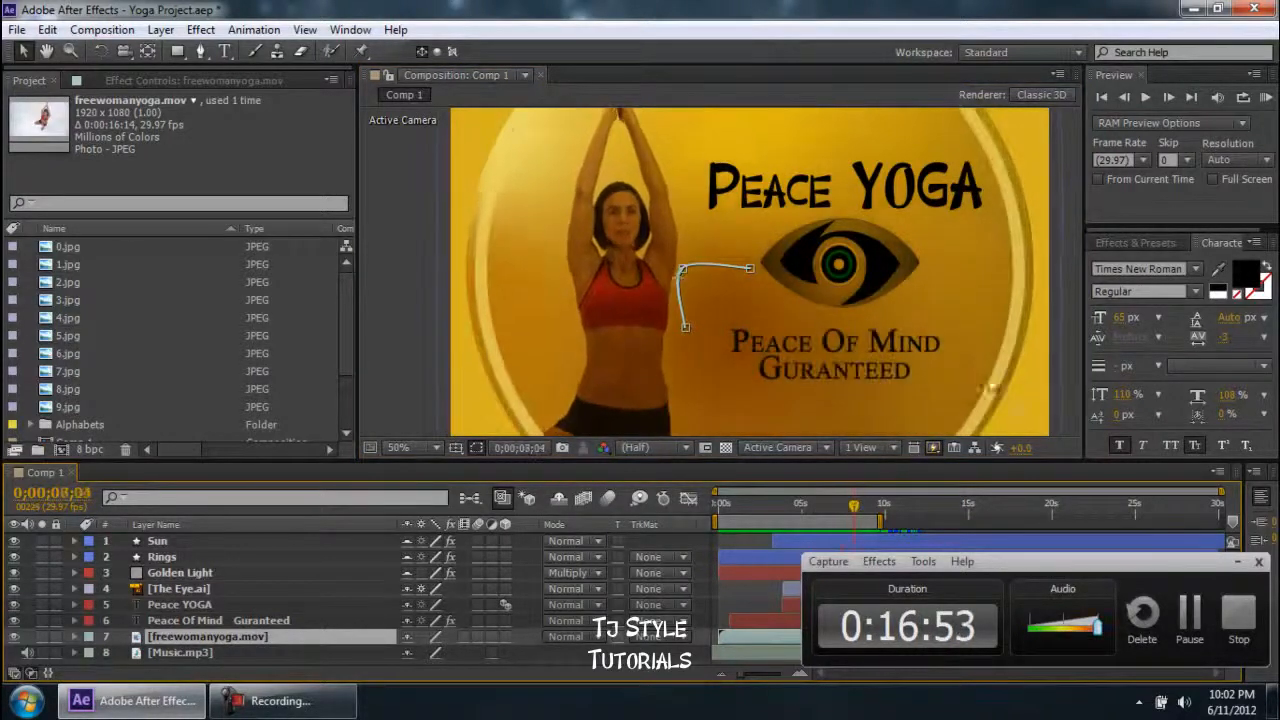